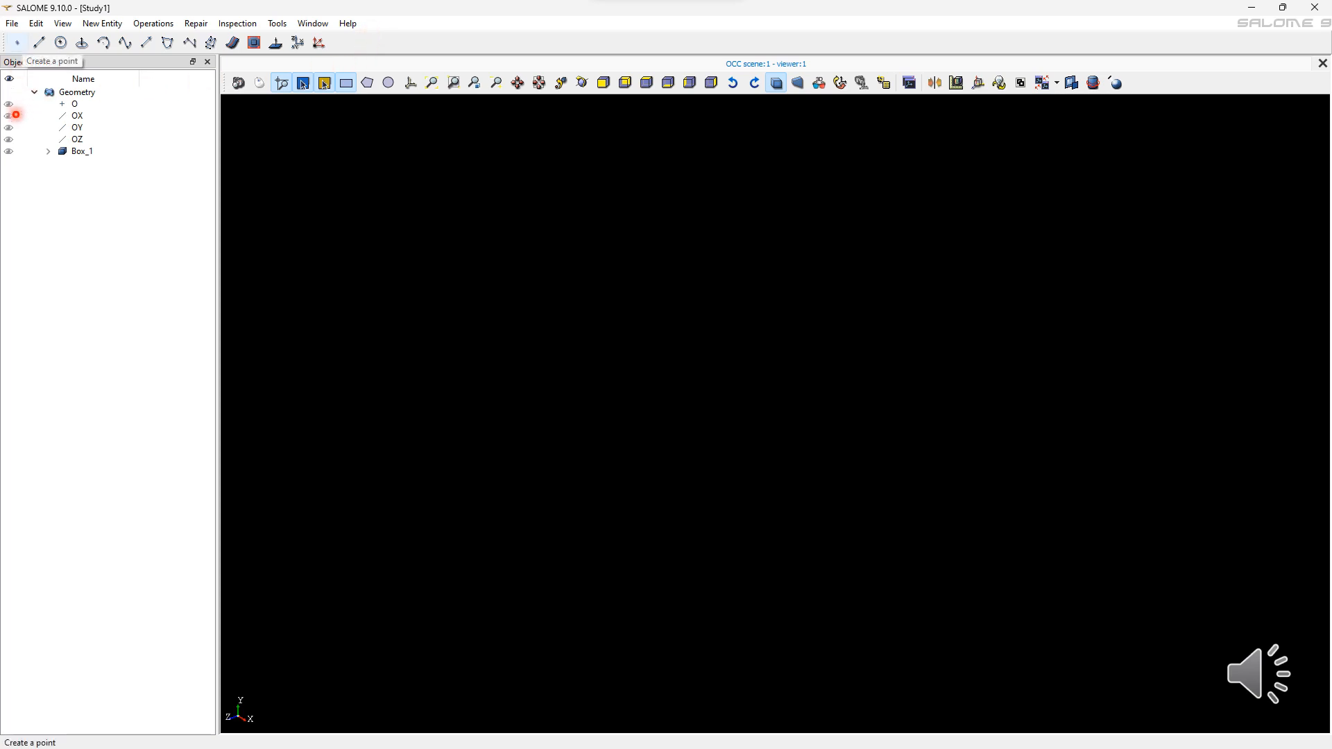
- Create a point by coordinates at X 79, Y 56, Z 0
left_click(18, 43)
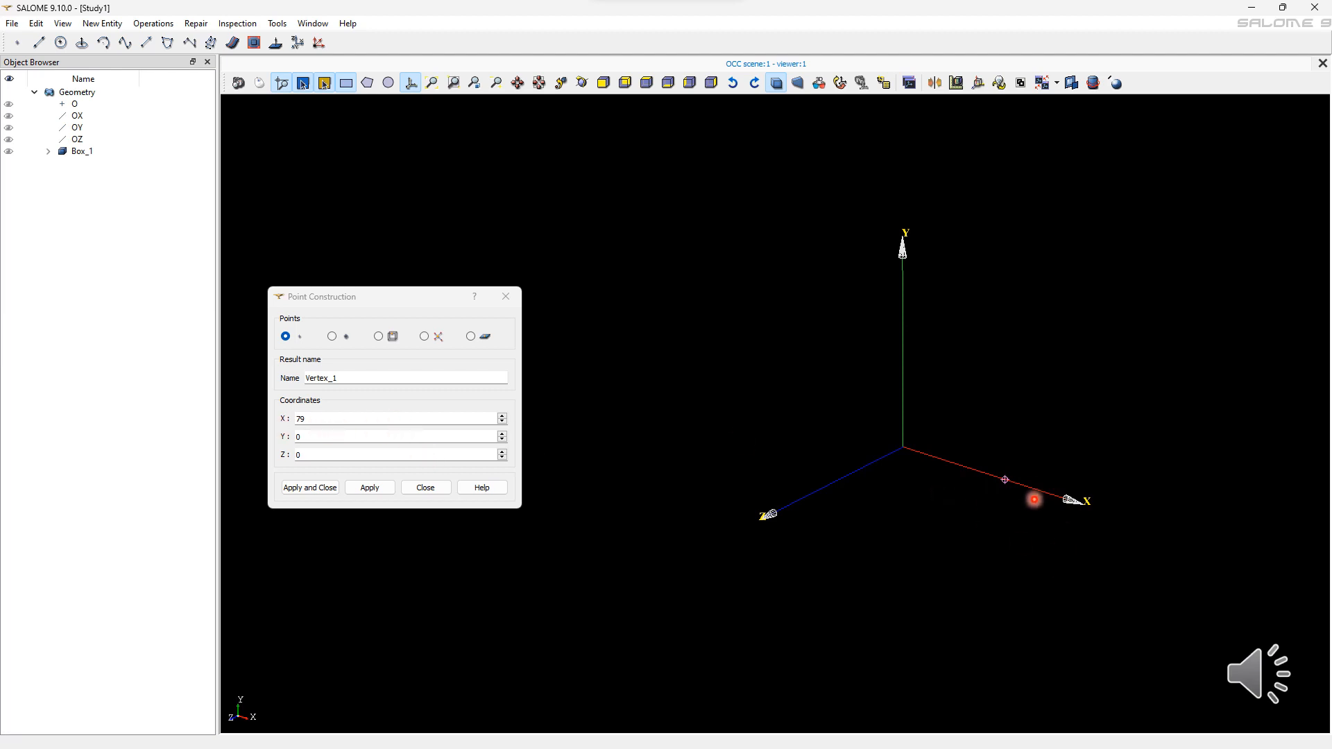
type("66")
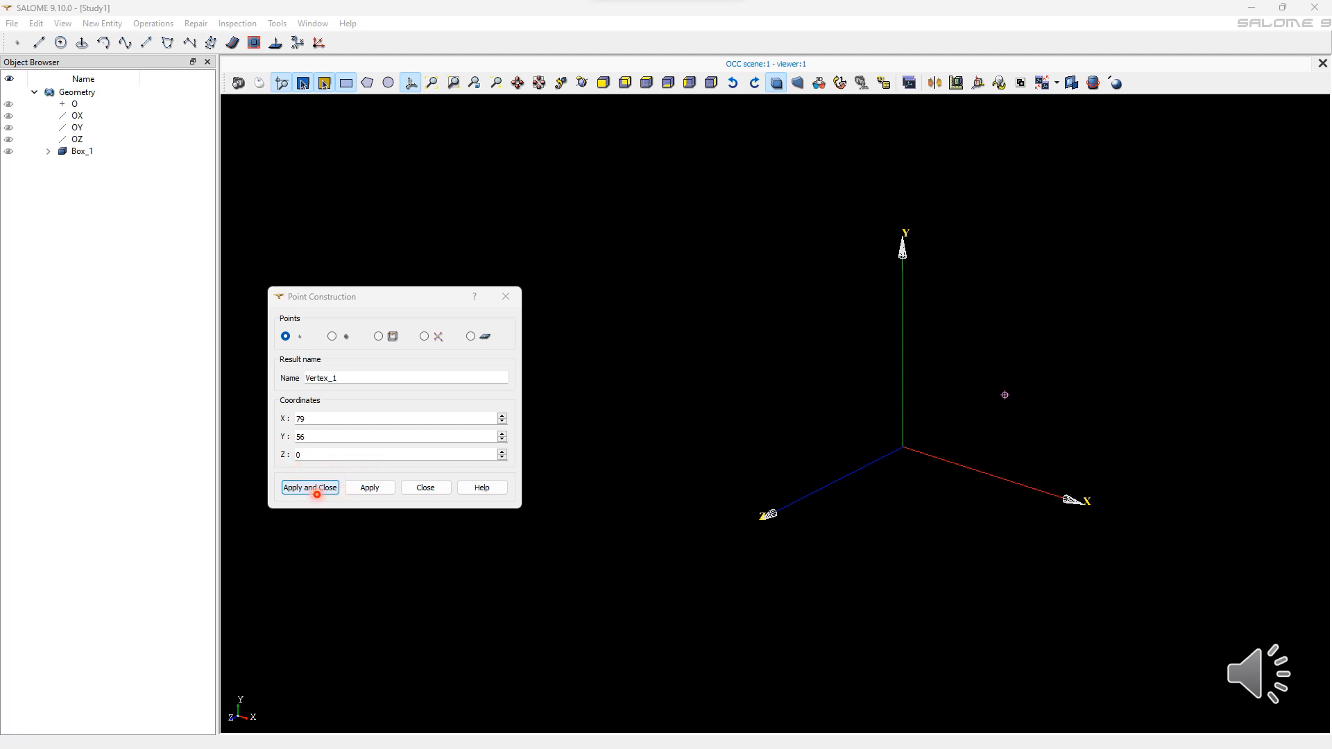
left_click(317, 494)
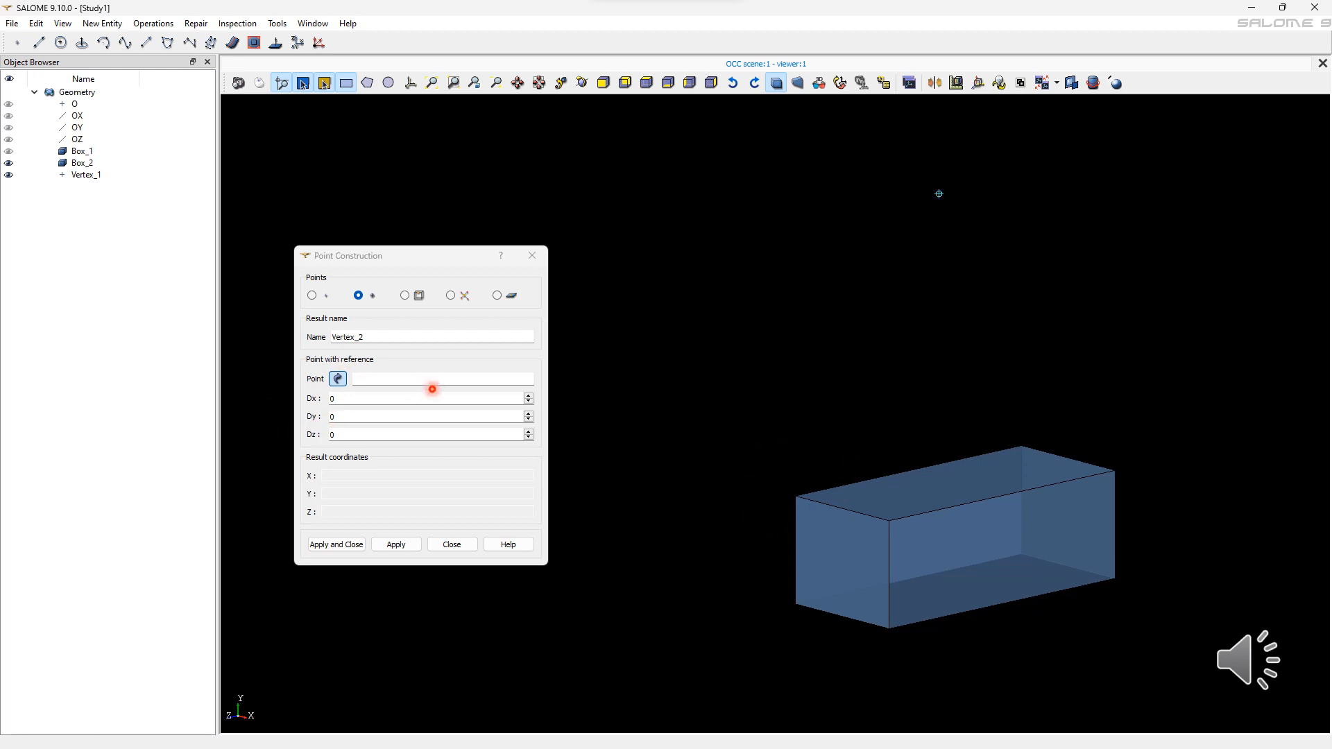
- Create a point referenced to Vertex_1 with offsets Dx 0, Dy -100 and Dz 70
left_click(939, 193)
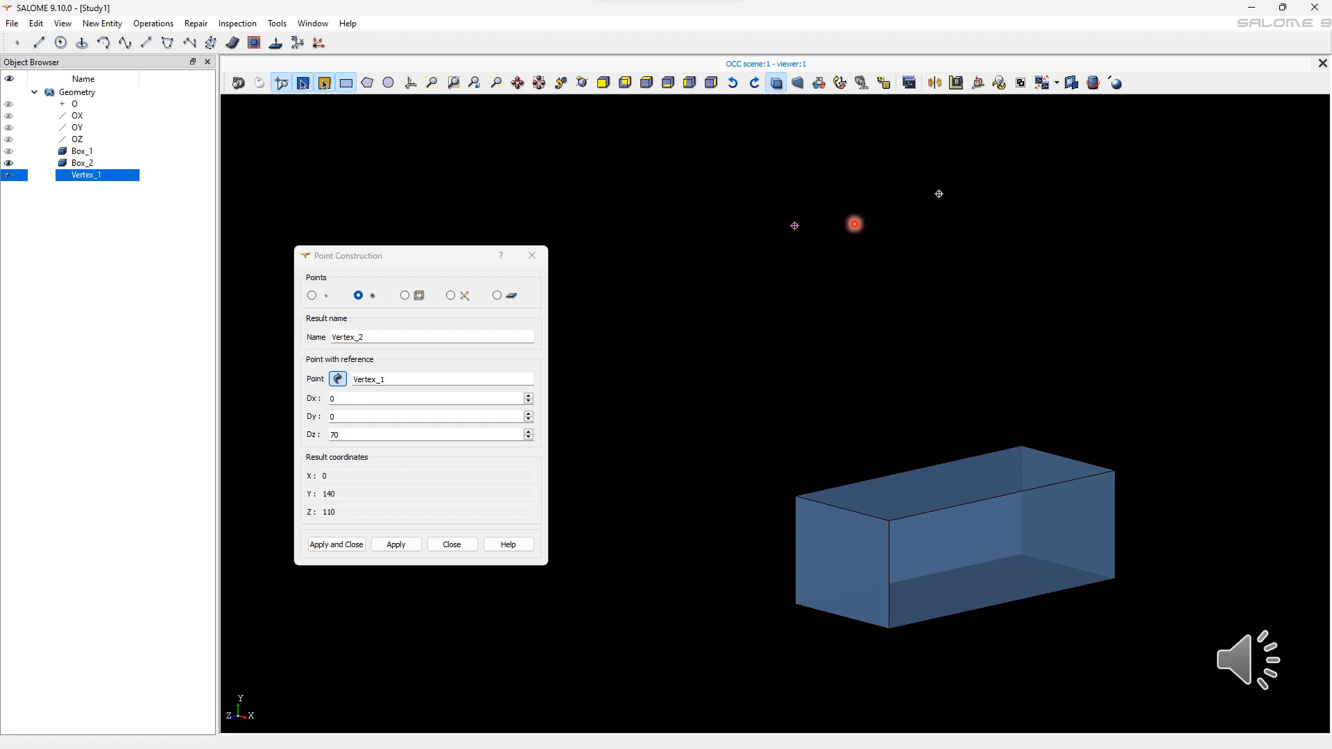
key("BackSpace")
type("-100")
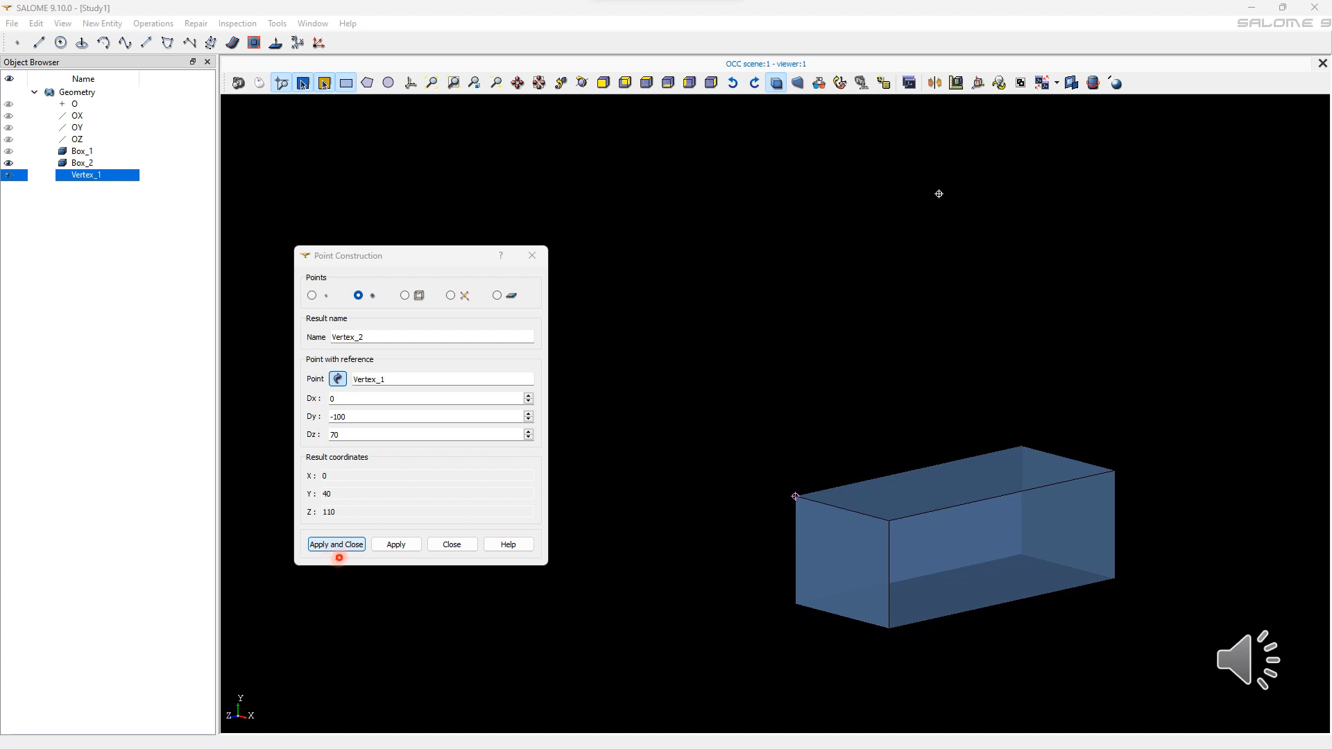
left_click(345, 549)
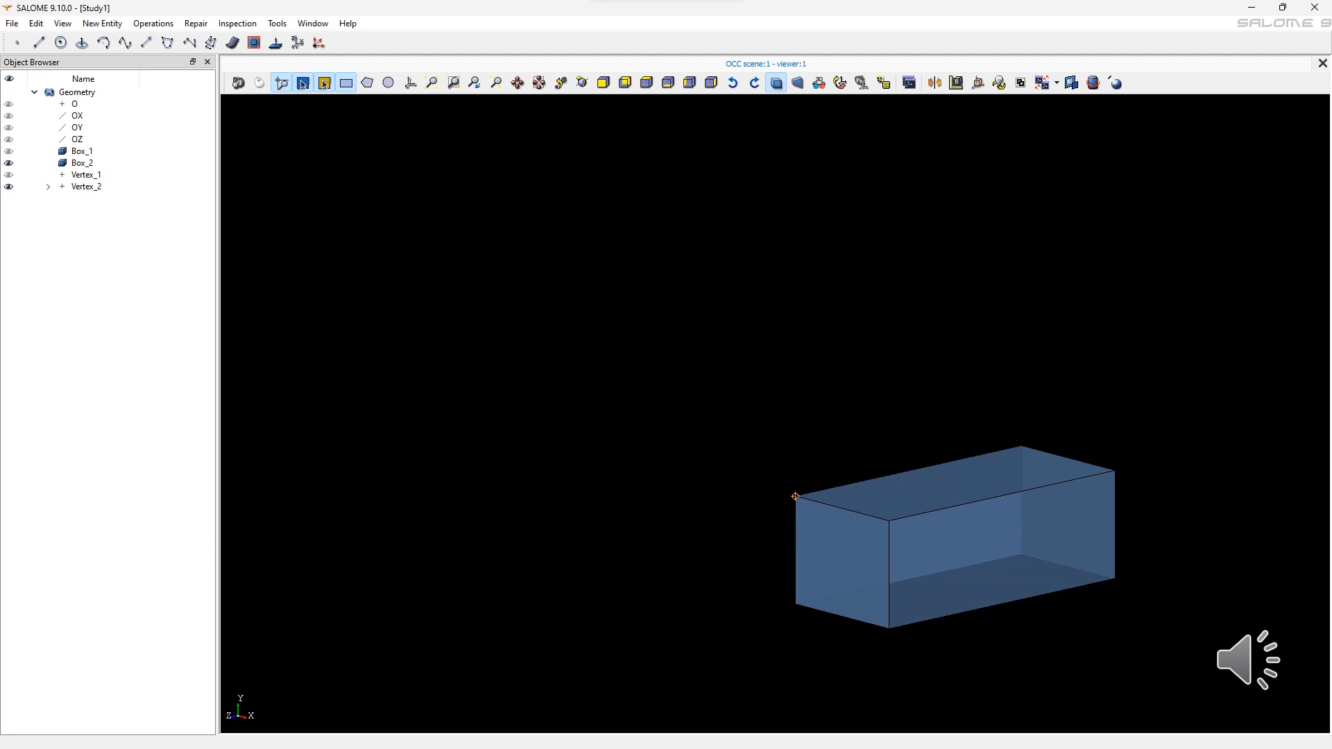
- Create a point on Box_2's near long top edge by parameter 0.8, taking the edge orientation into account
left_click(9, 163)
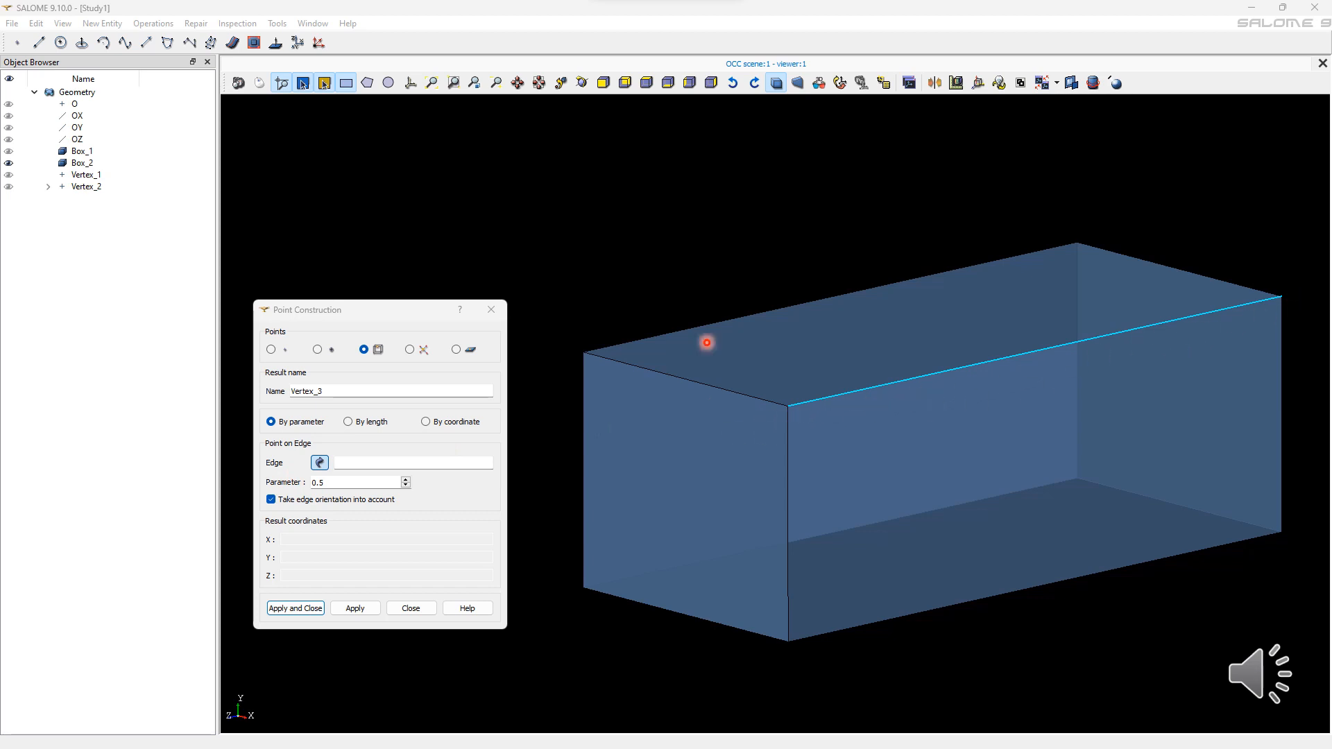
left_click(714, 399)
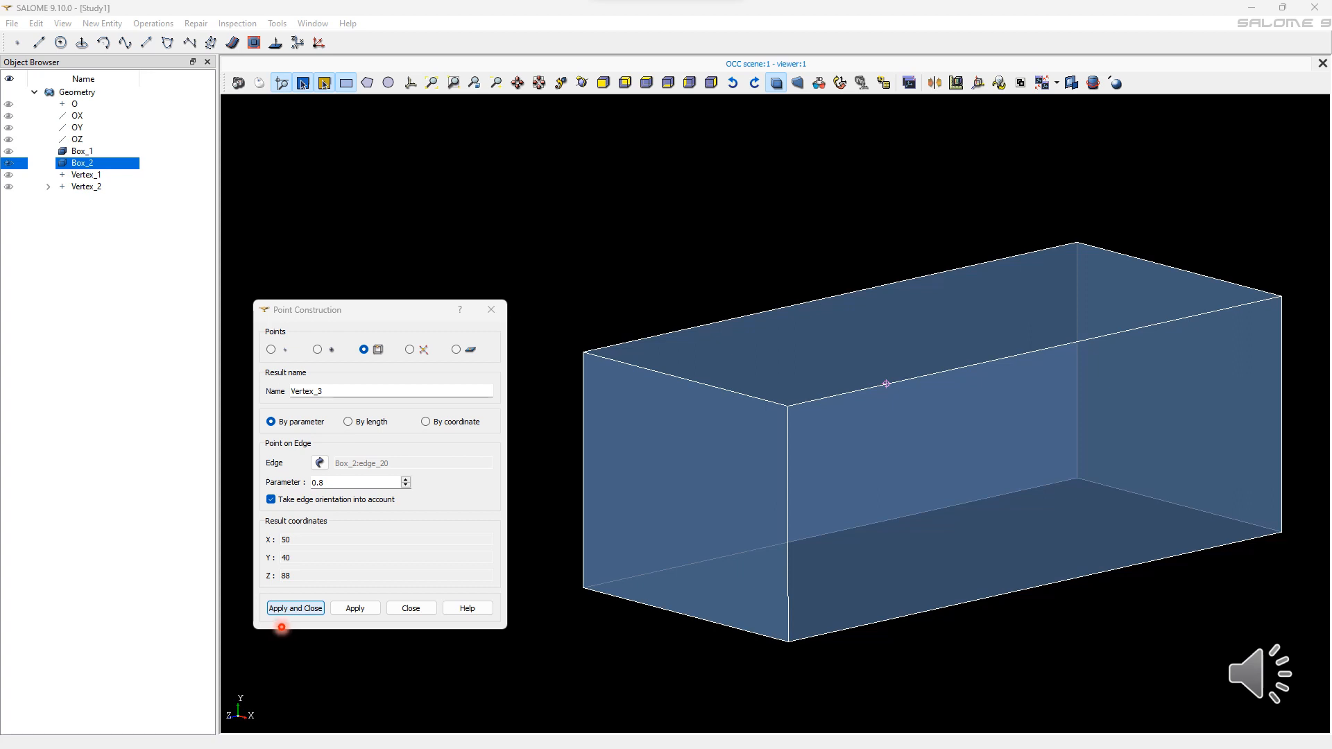
left_click(281, 612)
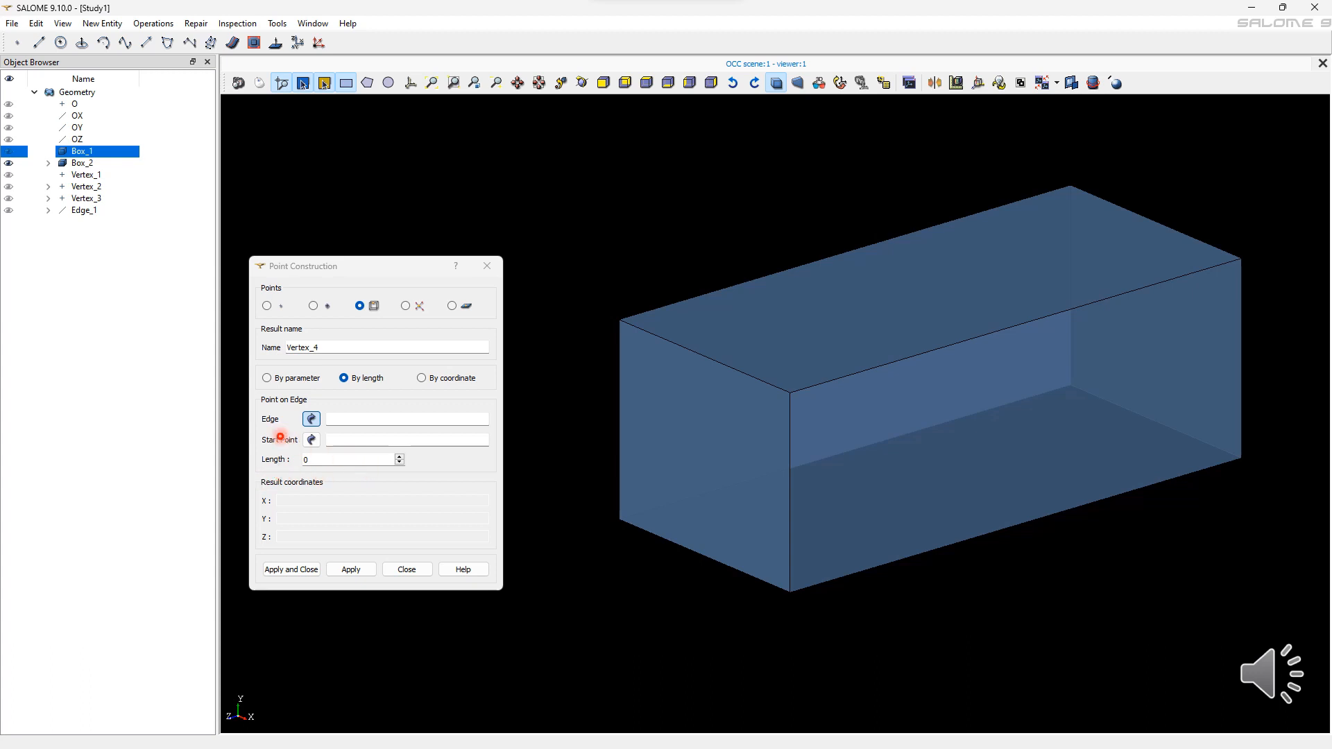
- Create a point on Box_2's short front top edge by length, 10 from the near top corner shared with the long edge
left_click(705, 357)
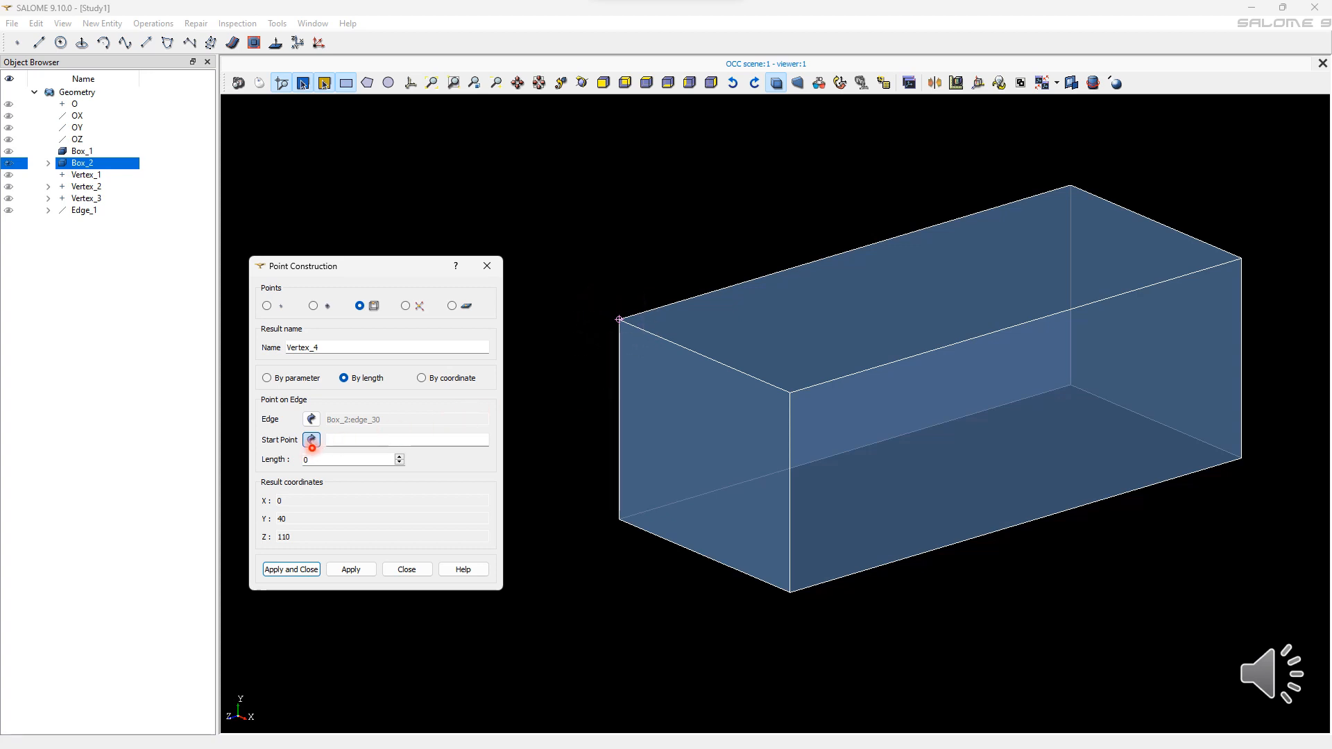
left_click(312, 446)
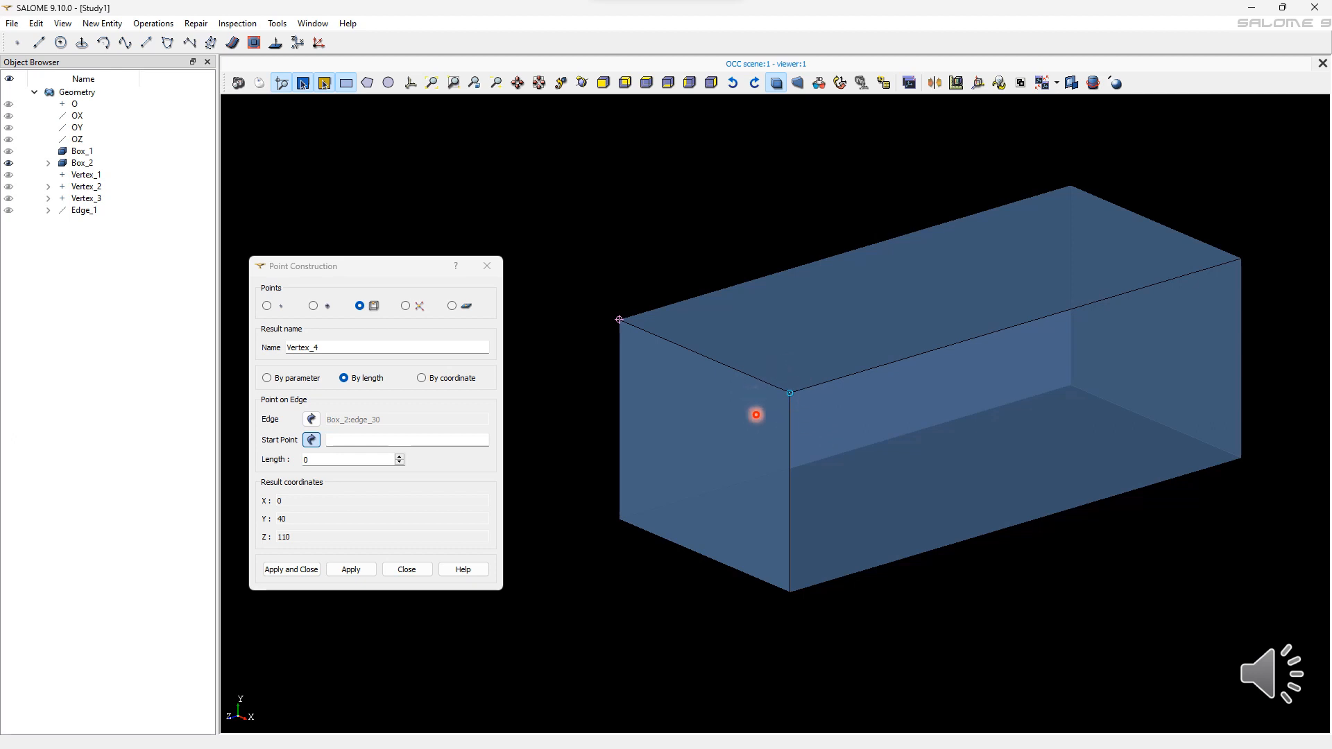
left_click(794, 419)
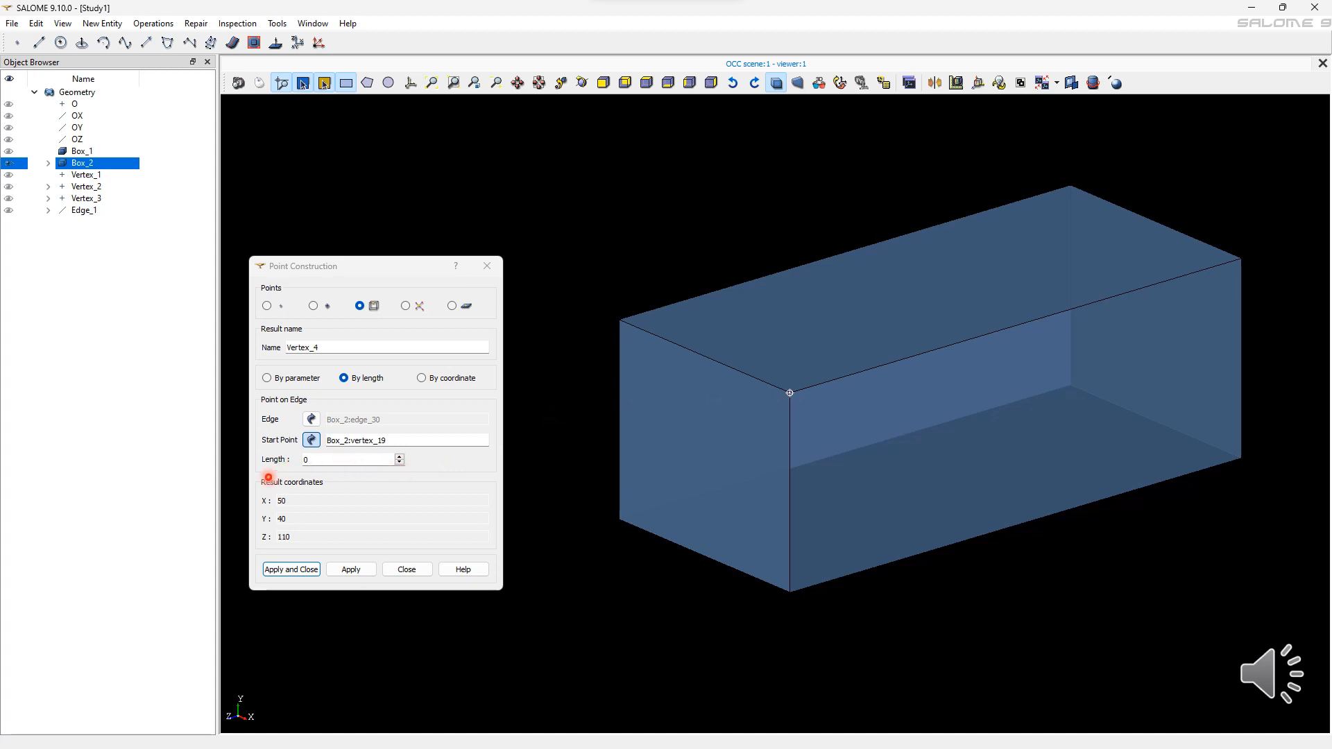
double_click(344, 461)
type("10")
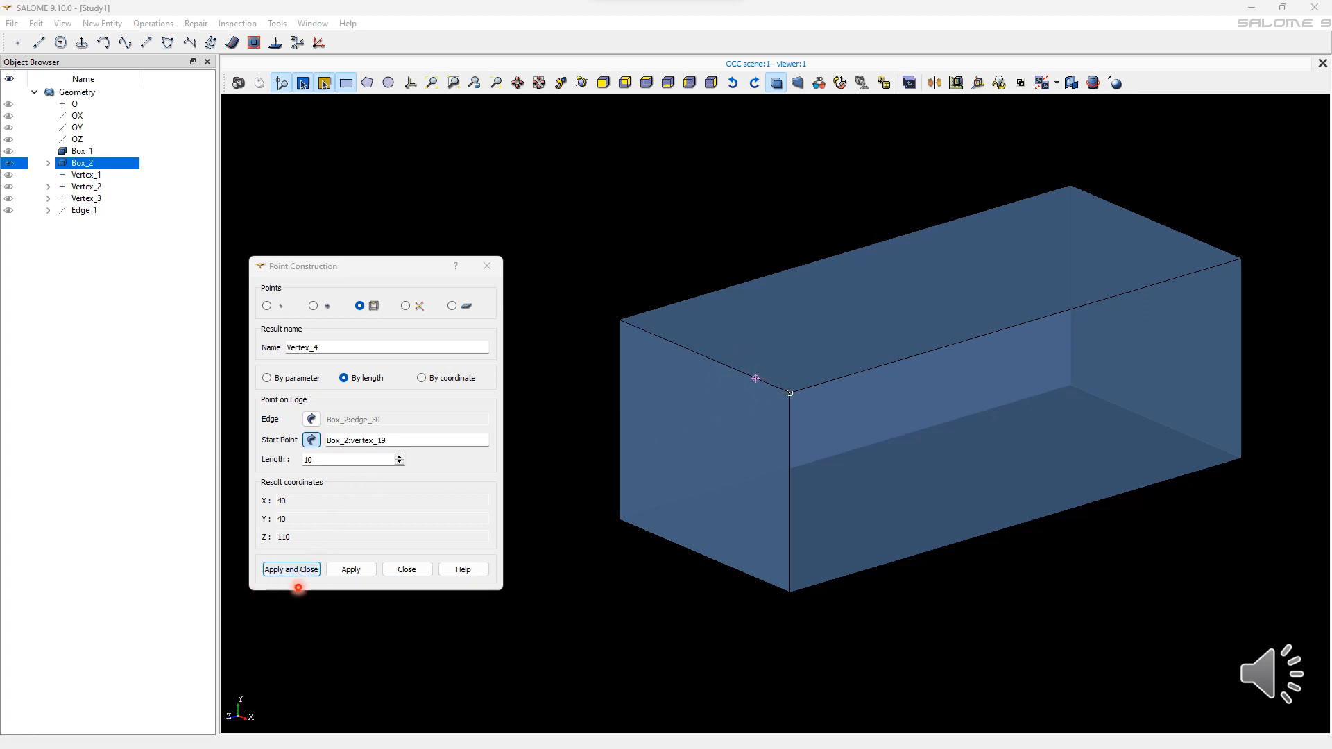
left_click(297, 575)
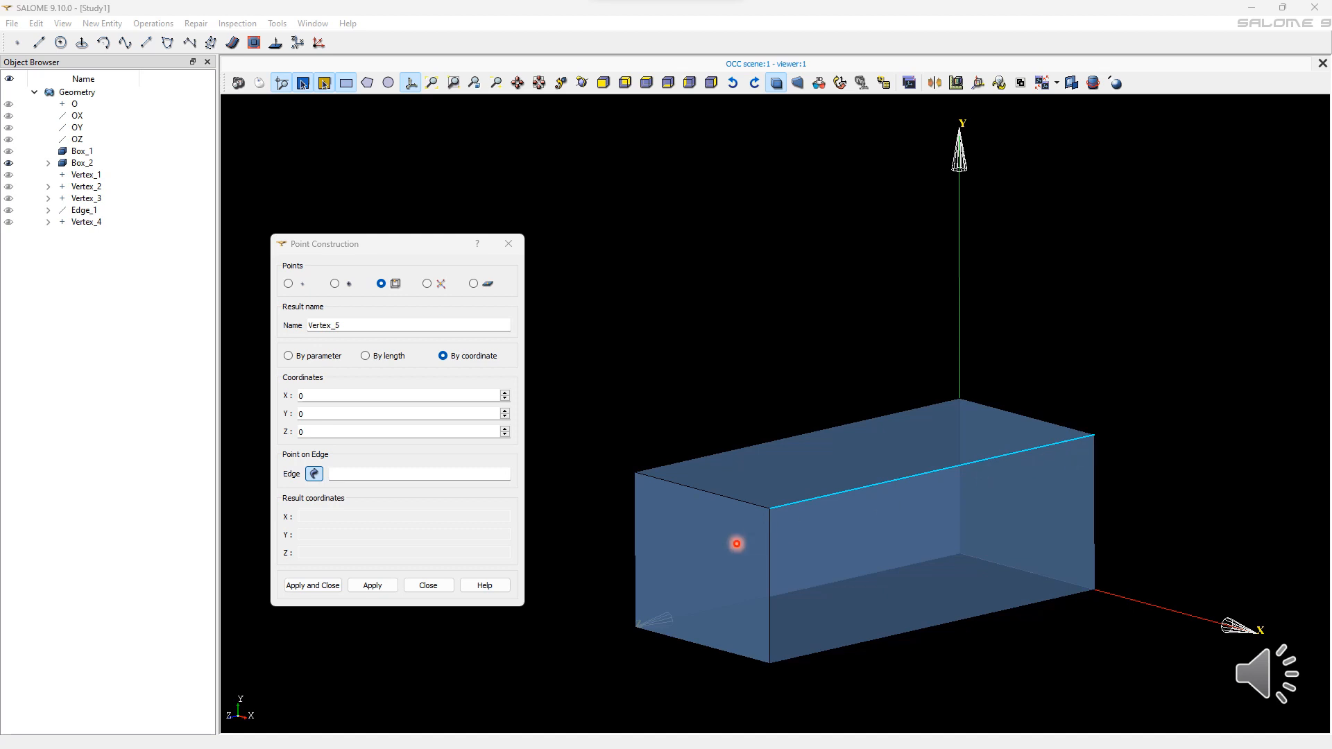
- Create a point on Box_2's near long top edge by coordinate, using X 0, Y 0, Z 0
left_click(799, 545)
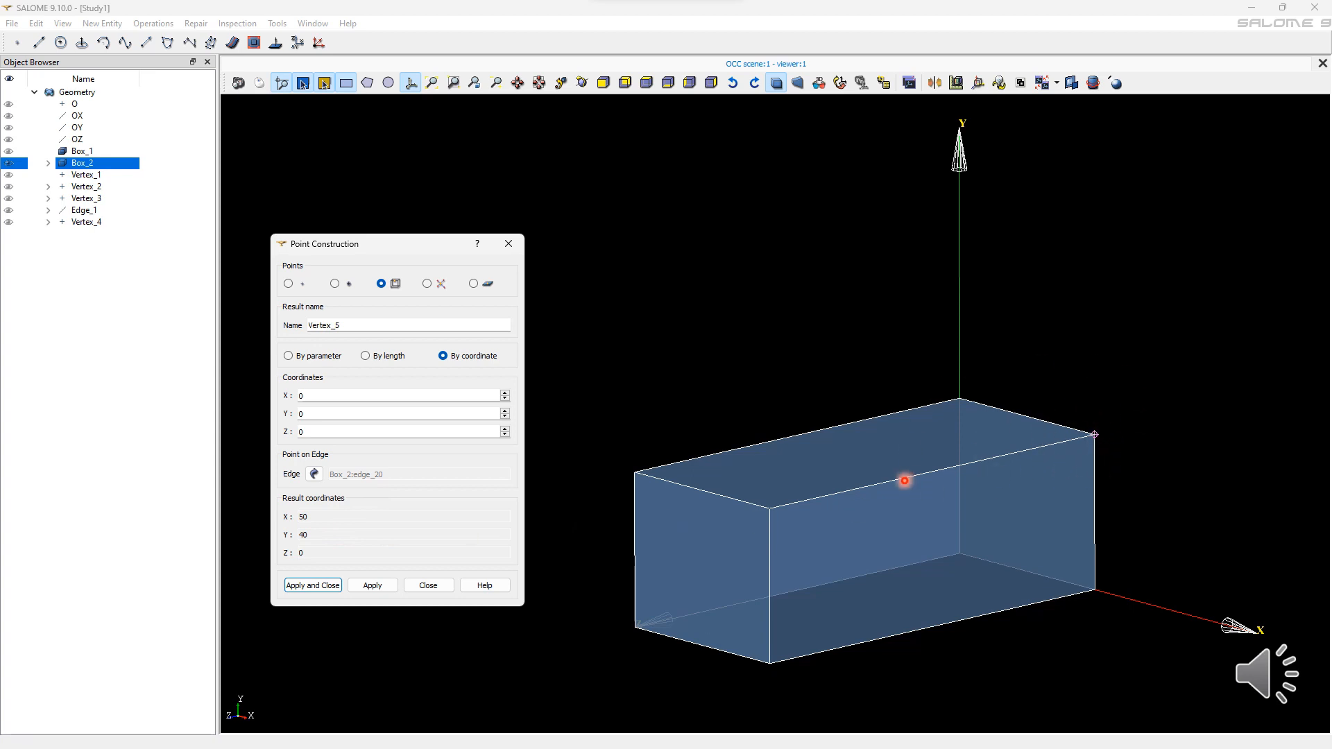
left_click(905, 480)
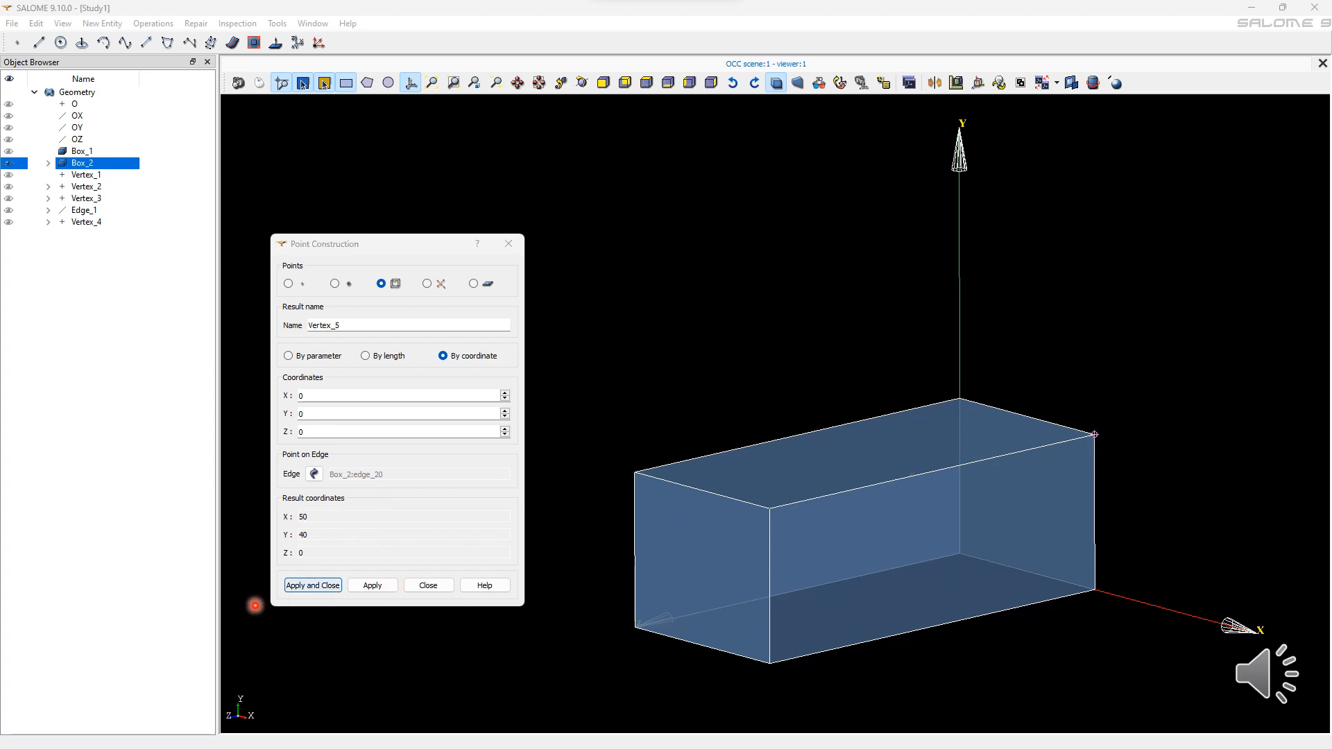
left_click(296, 591)
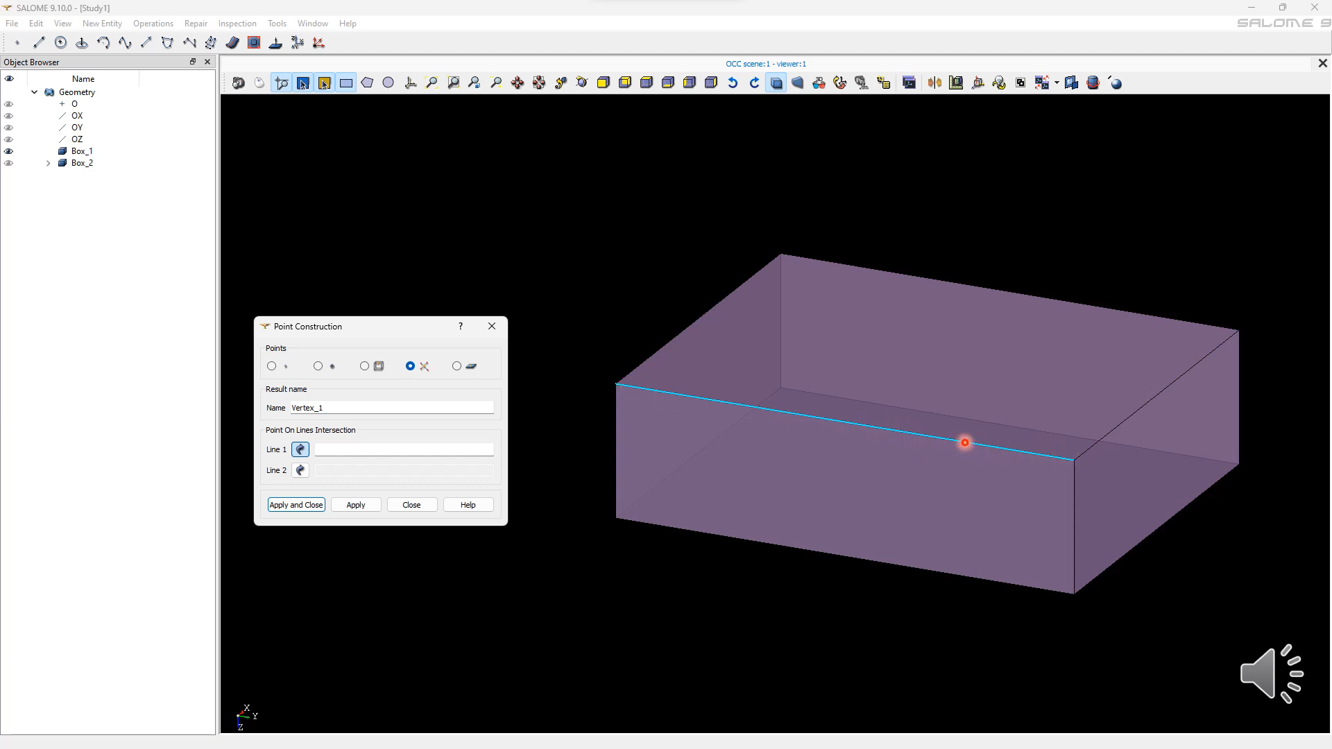
- Create a point at the intersection of Box_1's front top edge and its near vertical edge
left_click(1005, 453)
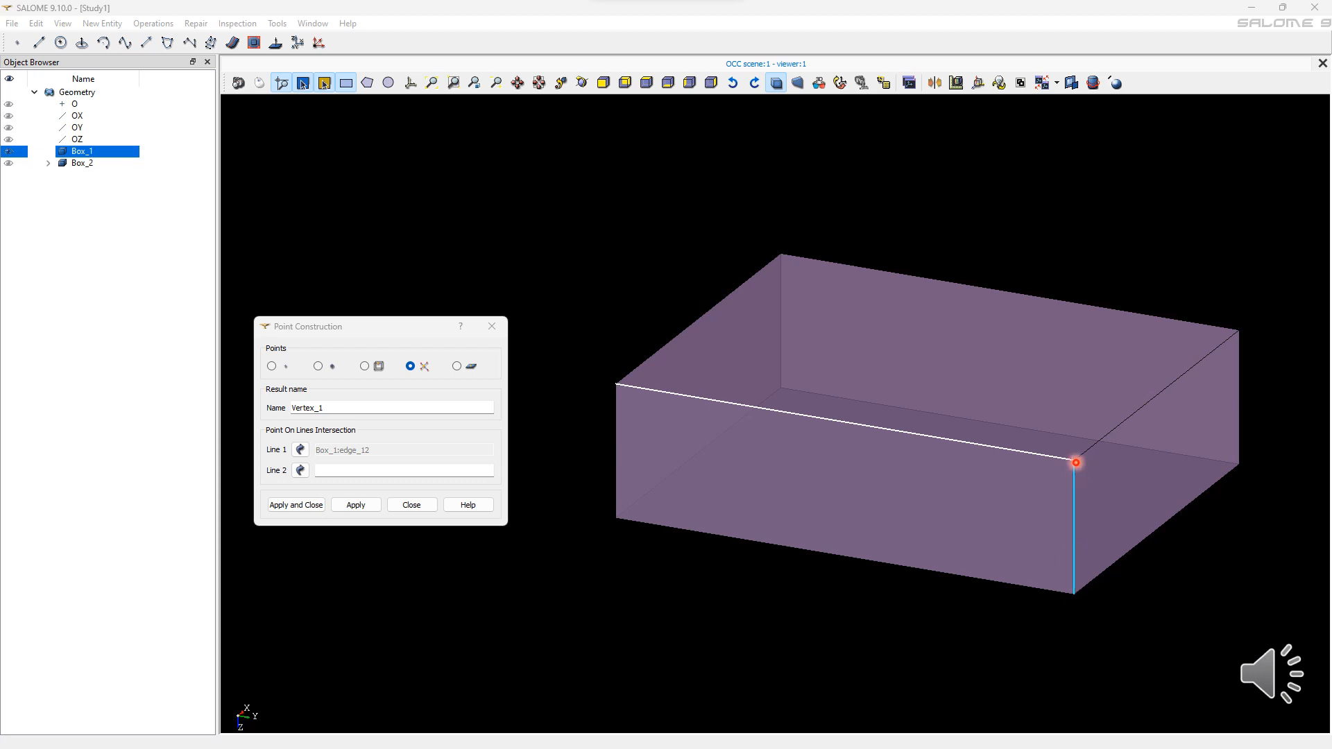
left_click(1072, 527)
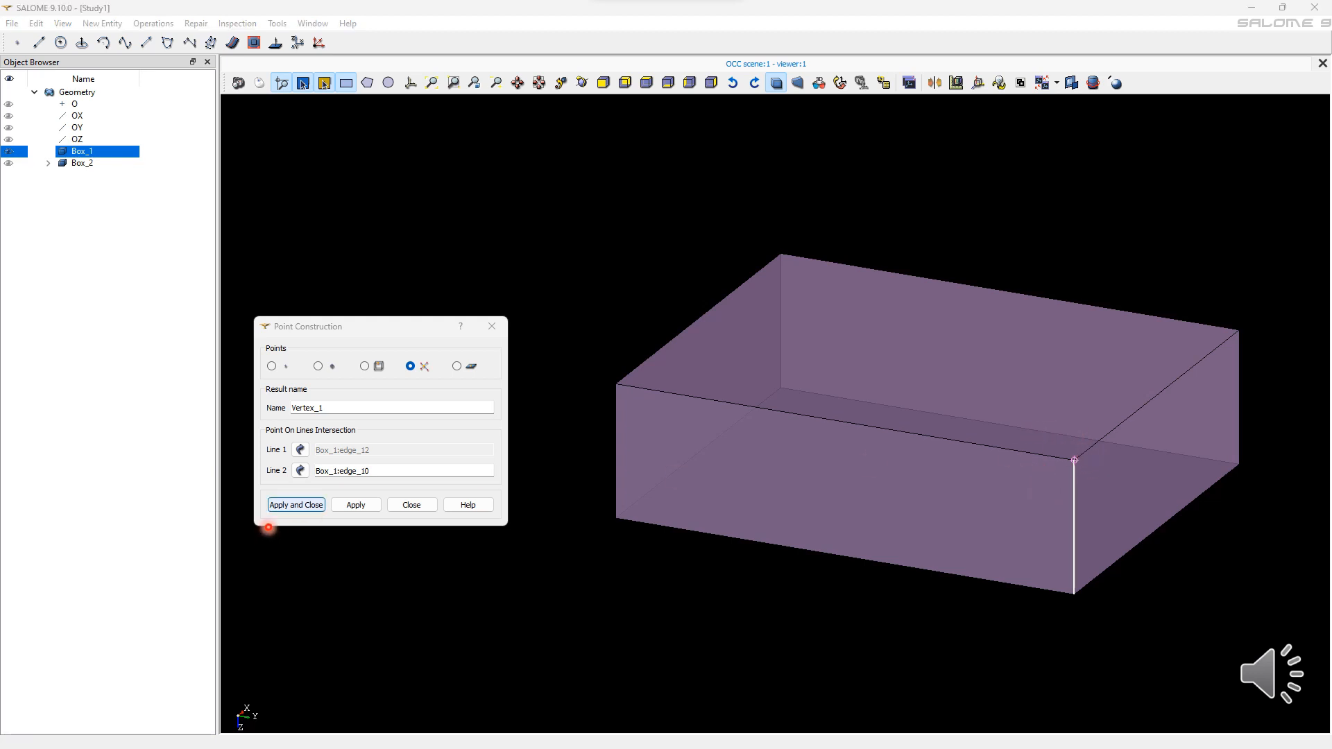
left_click(275, 507)
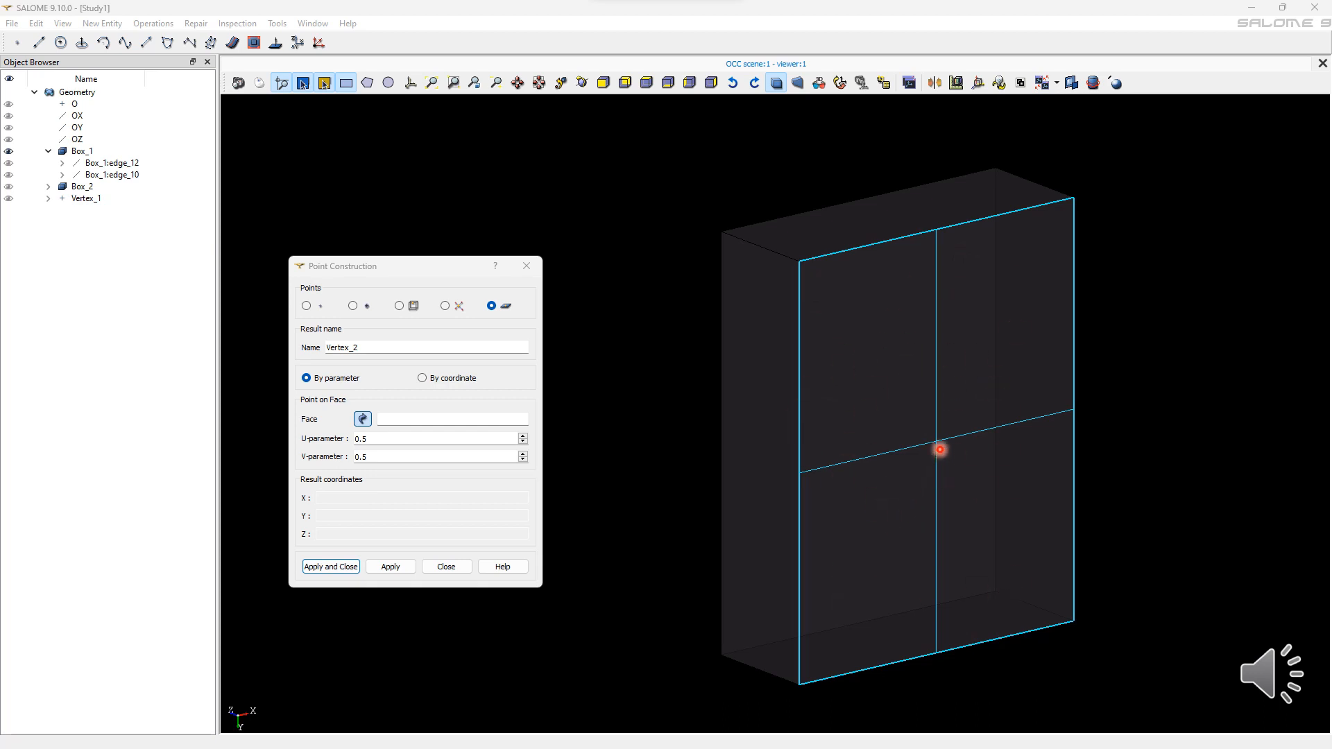
- Create two points on opposite large faces of Box_1, one by parameters U 0.7, V 0.8, the other by coordinates X 70, Y 60, Z 0
left_click(941, 538)
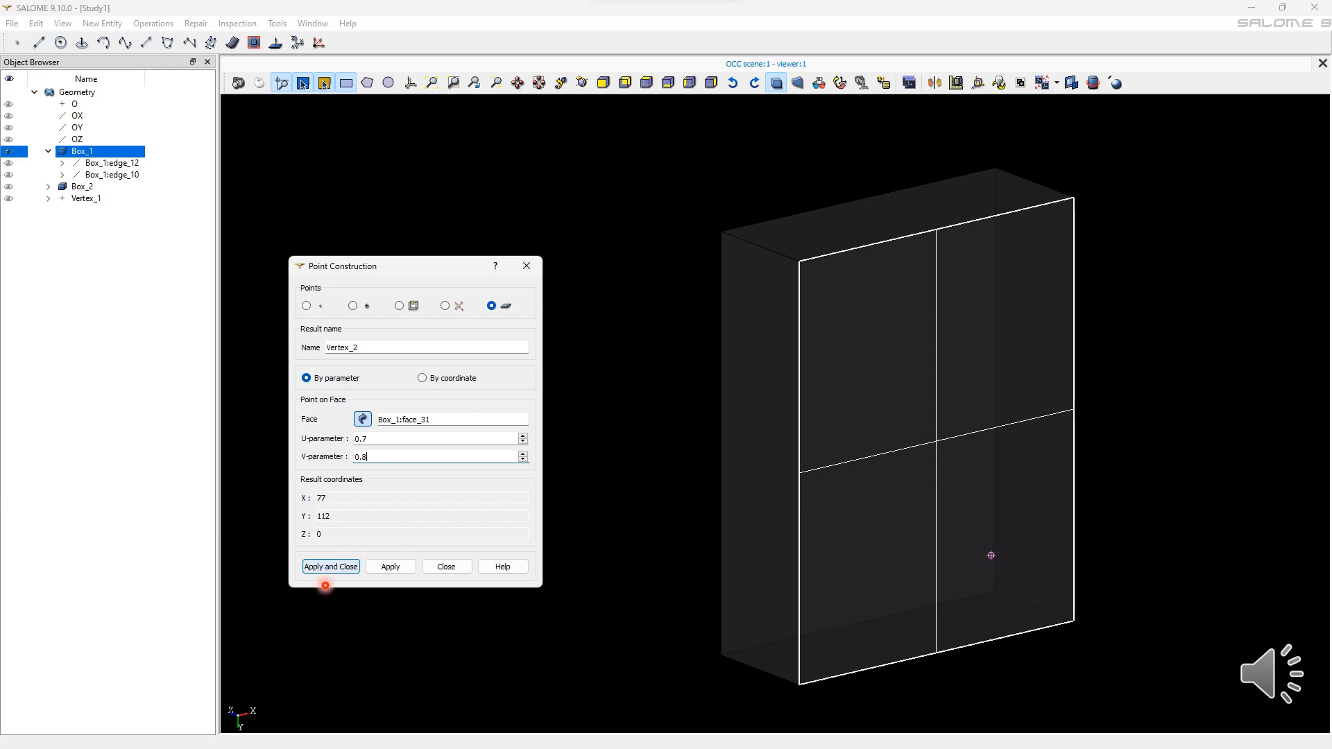
left_click(328, 568)
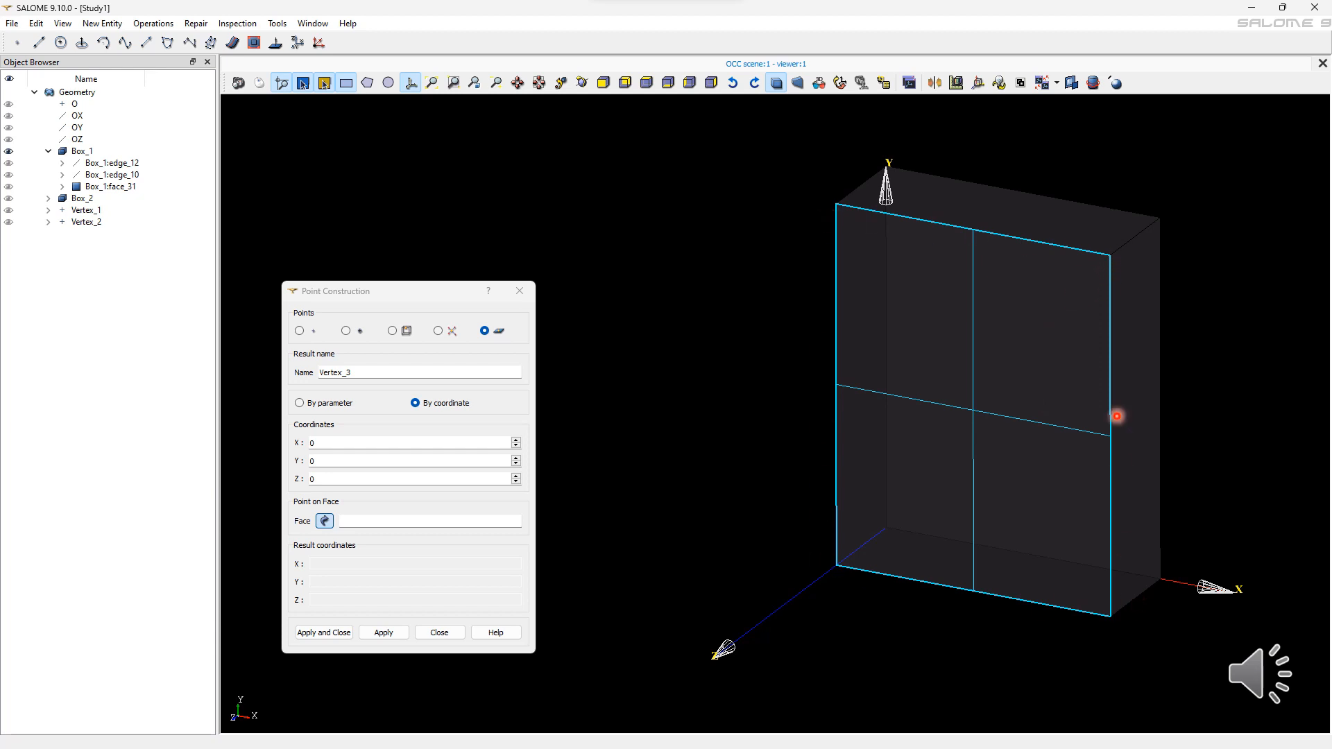
left_click(1100, 306)
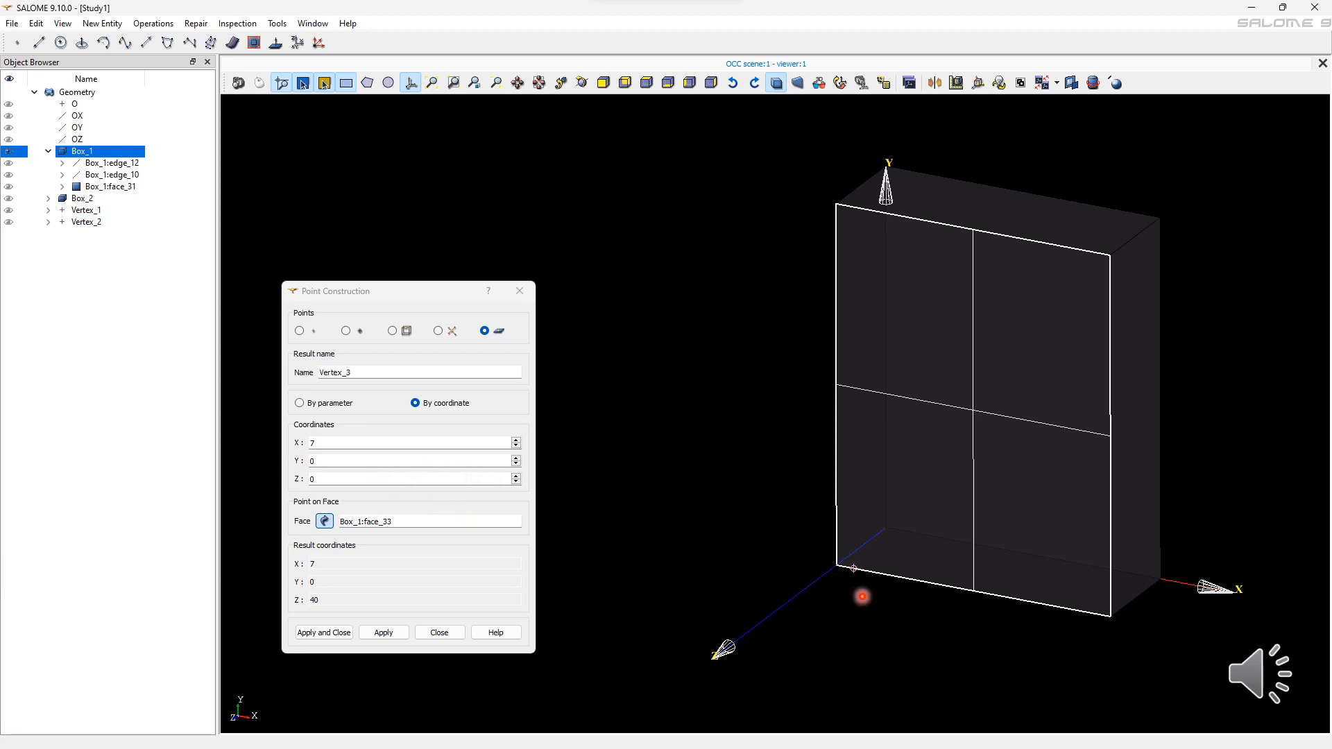
type("0")
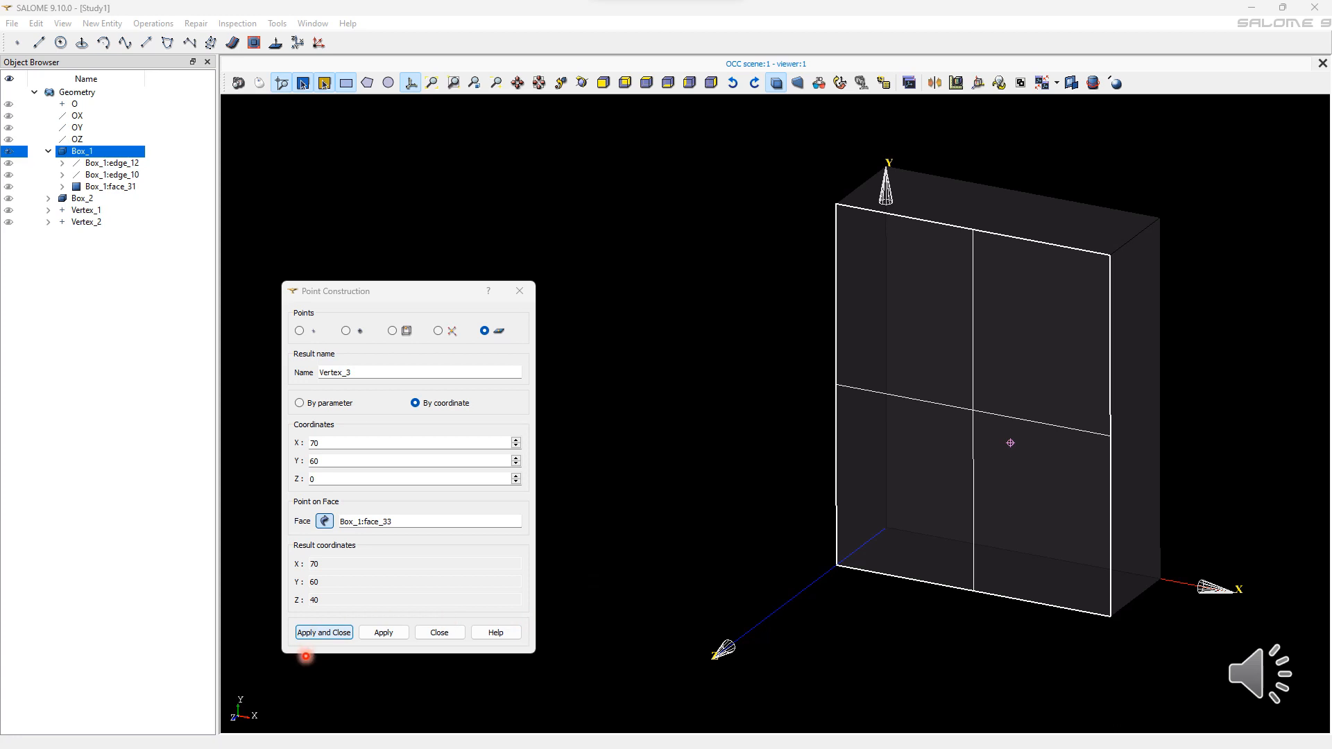
key("Return")
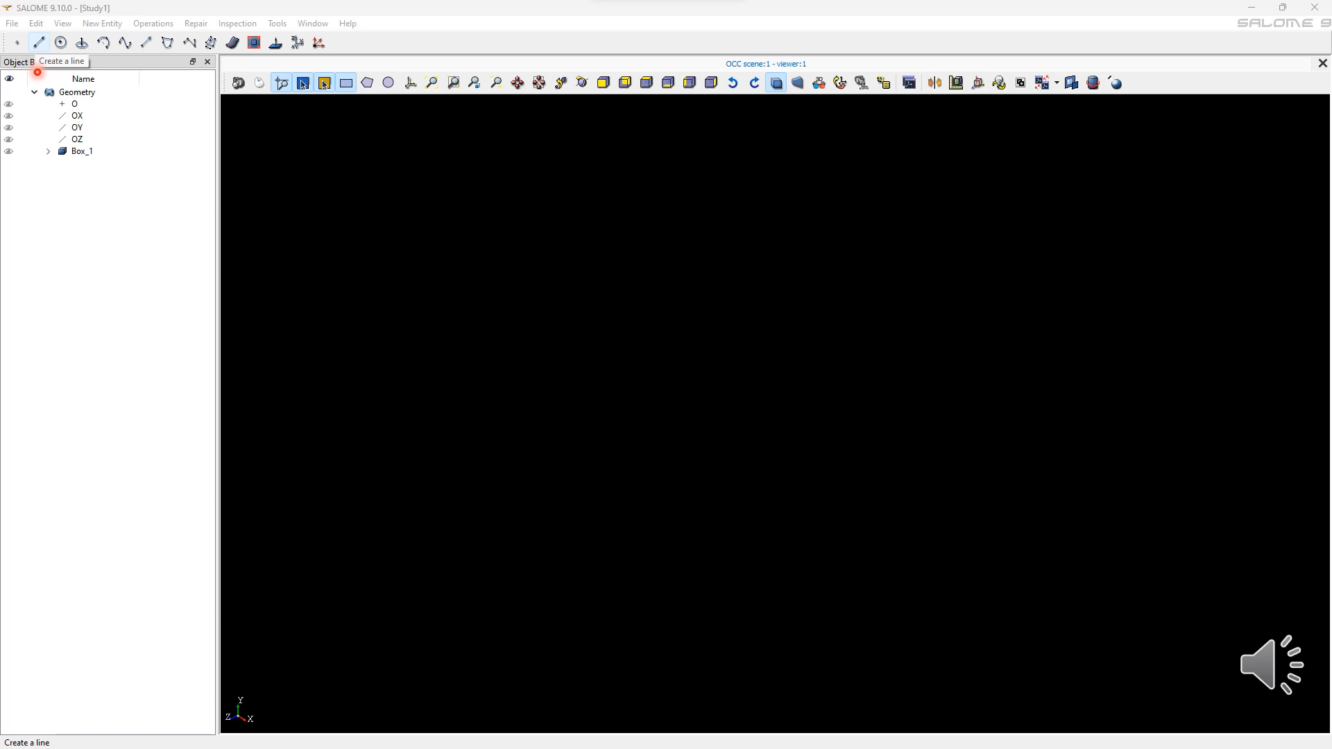
- Create a line between the upper and lower vertices of Box_1's front left vertical edge
left_click(39, 43)
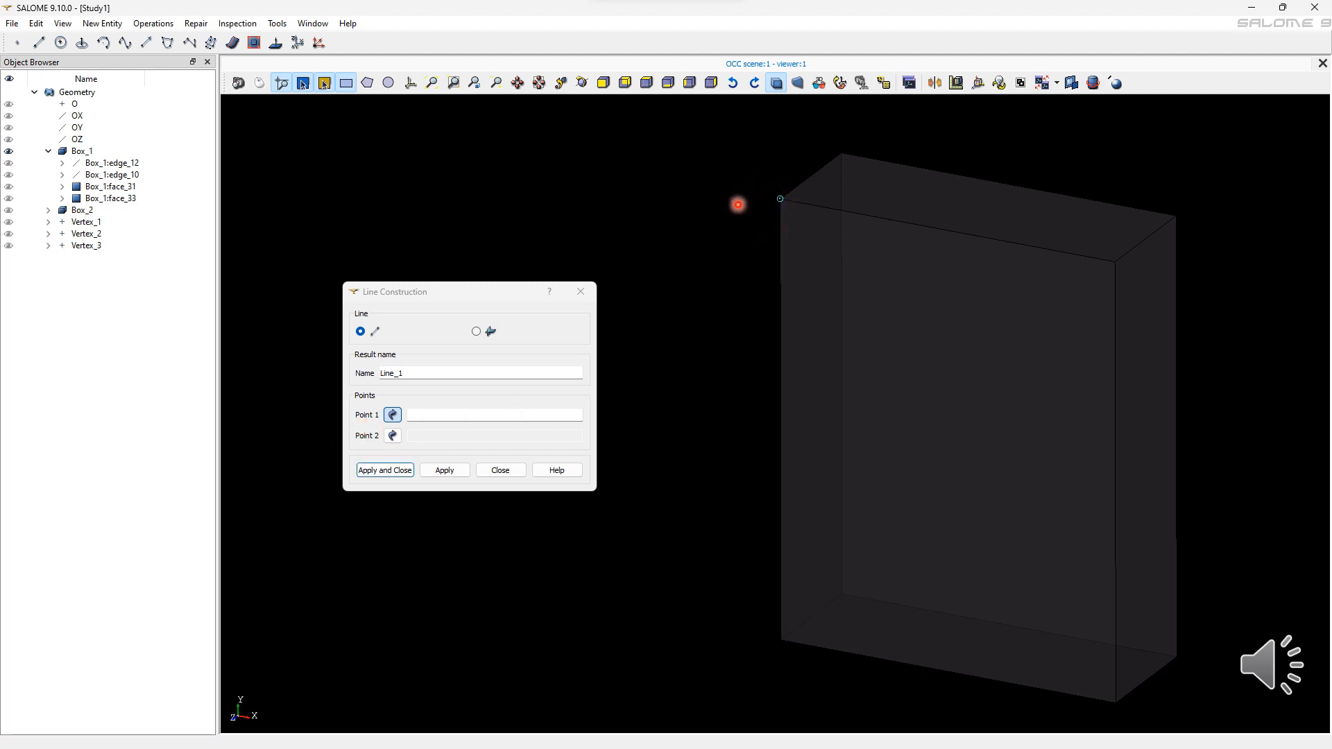
left_click(790, 219)
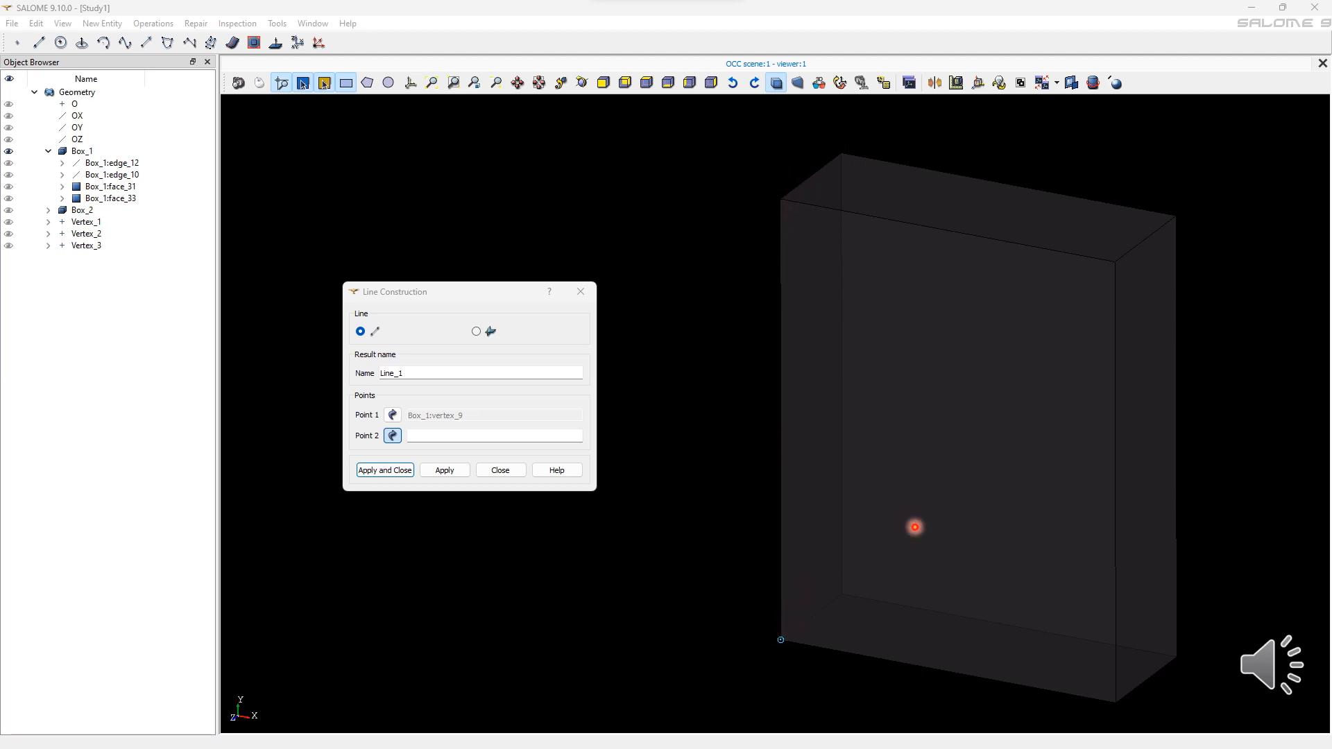
left_click(1086, 405)
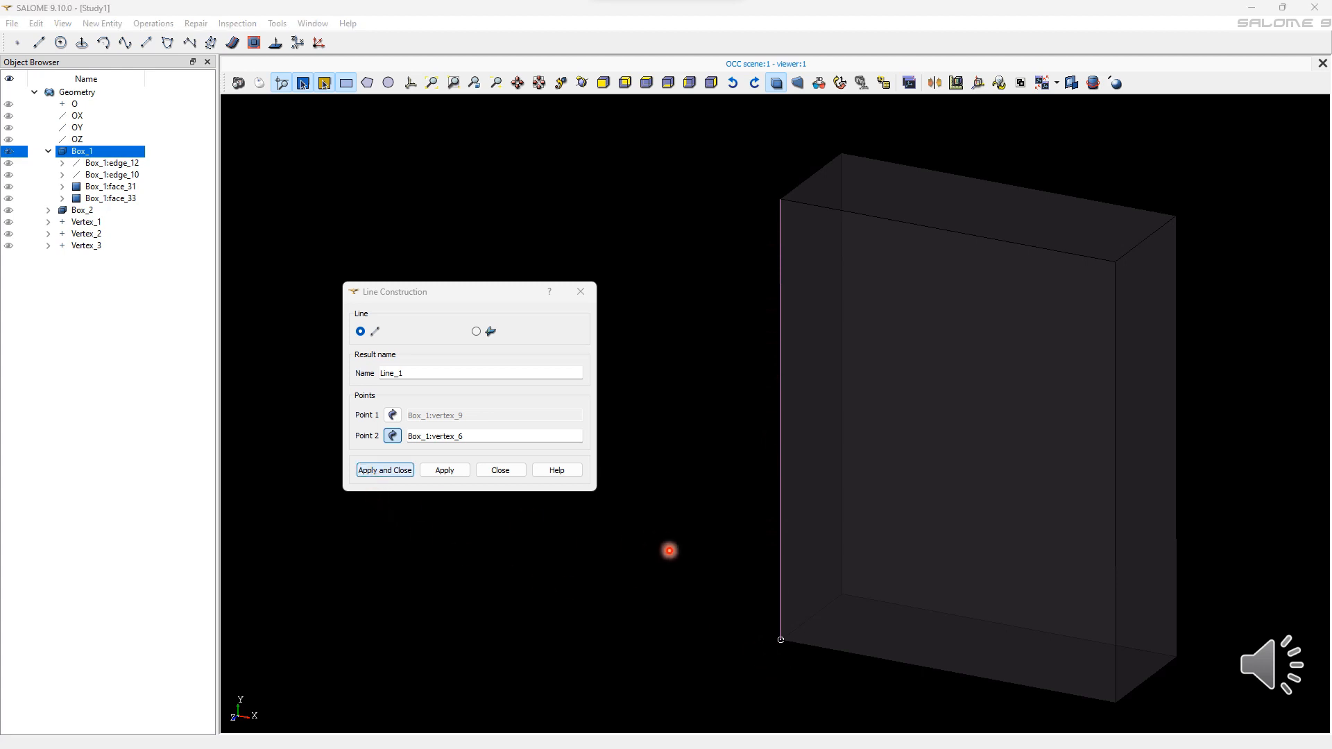
key("Return")
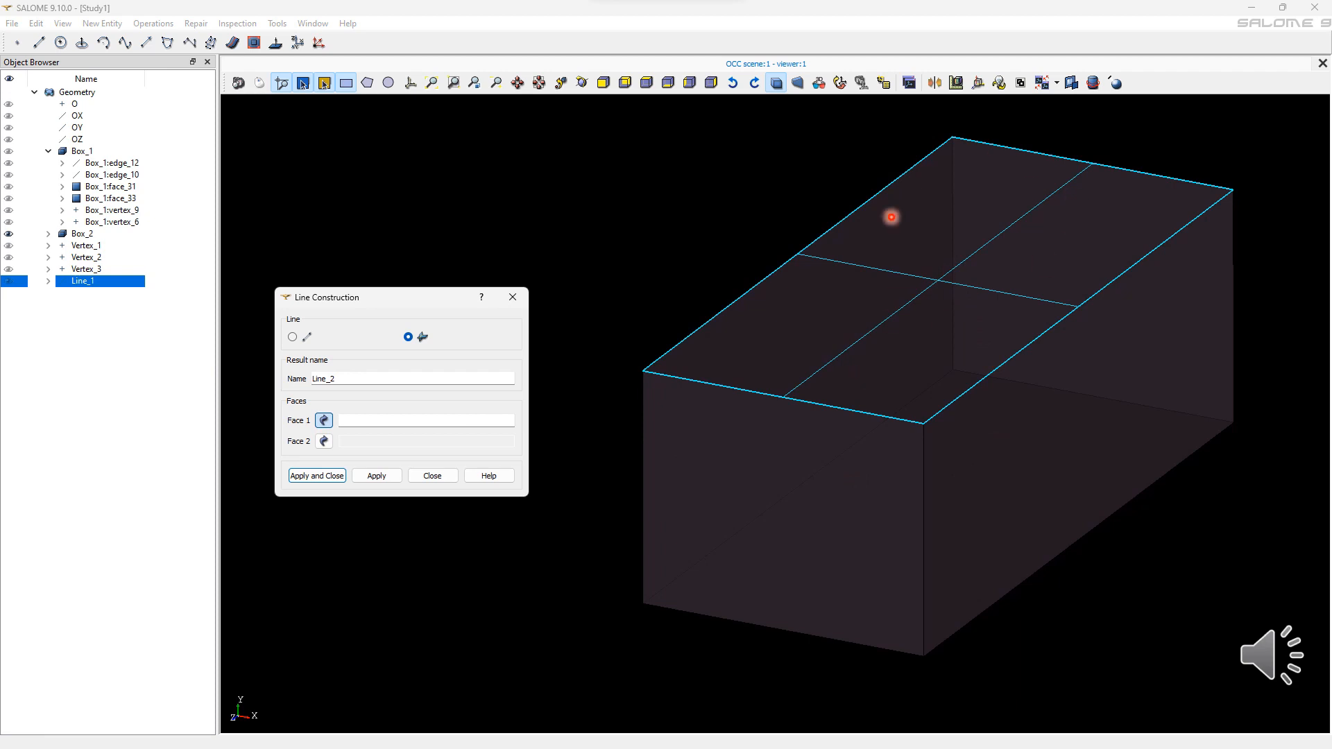
- Create a line at the intersection of Box_2's top face and its front face
left_click(986, 250)
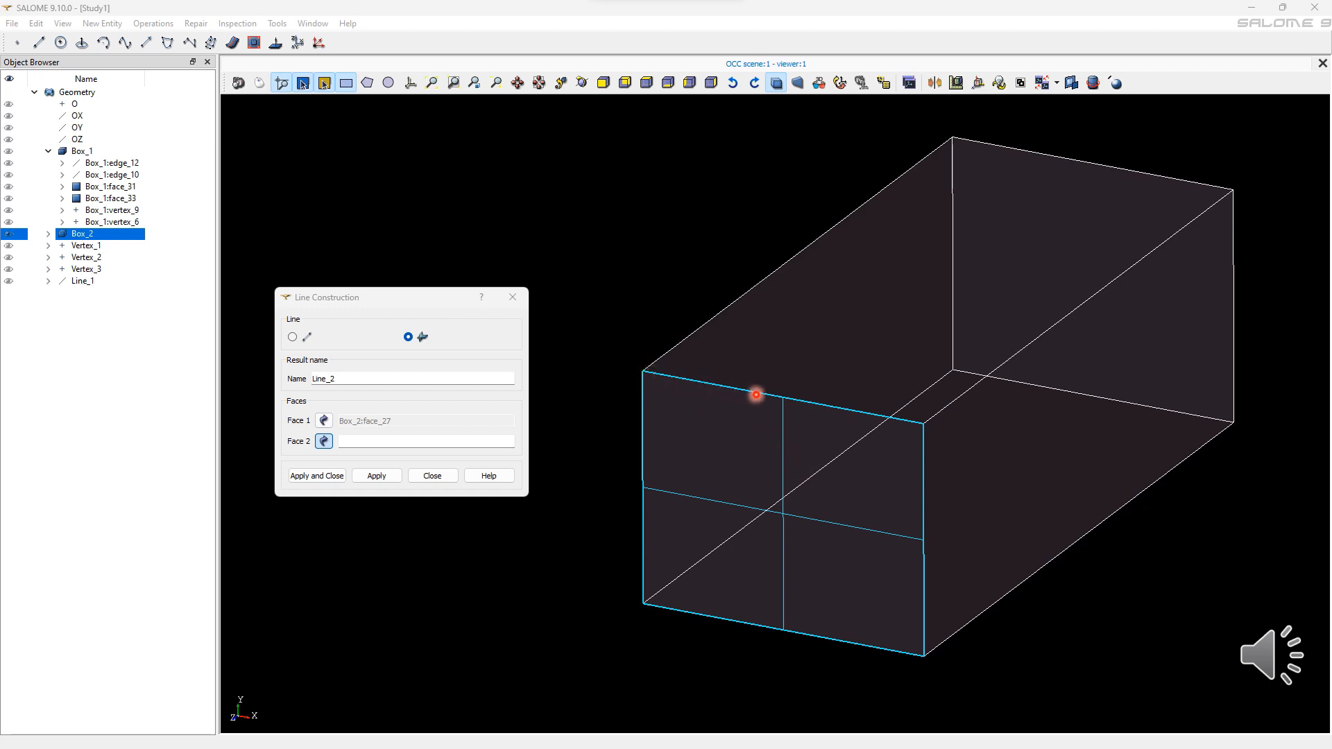
left_click(918, 426)
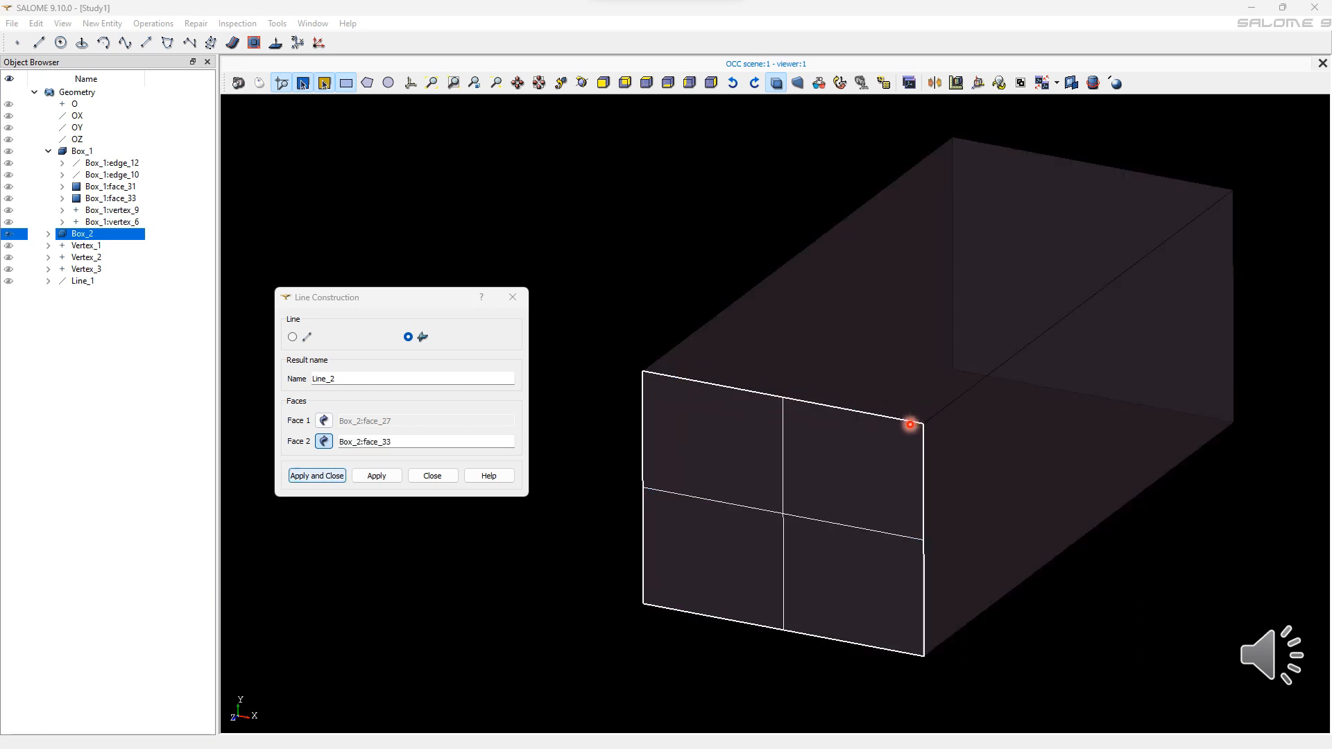
key("Return")
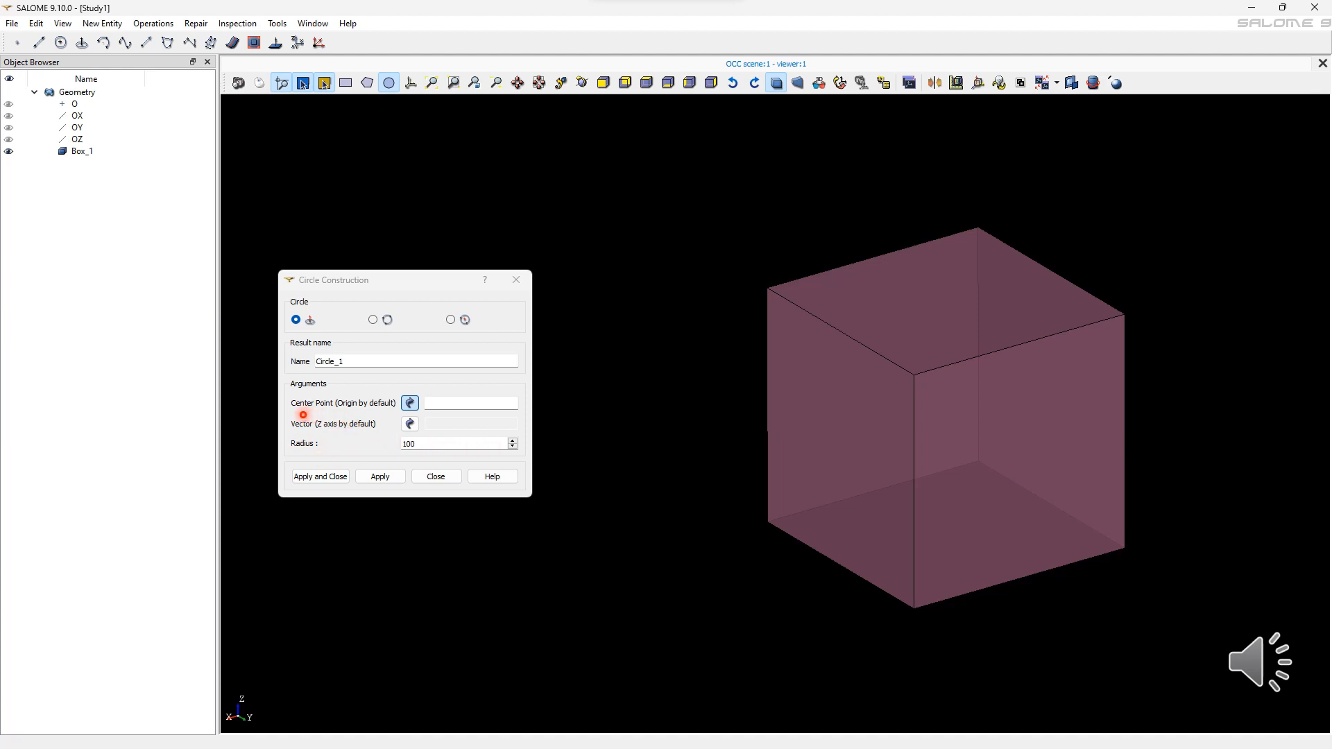
- Create a circle of radius 70 centred on Box_1's near top corner, keeping the default Z axis as its normal
left_click(444, 415)
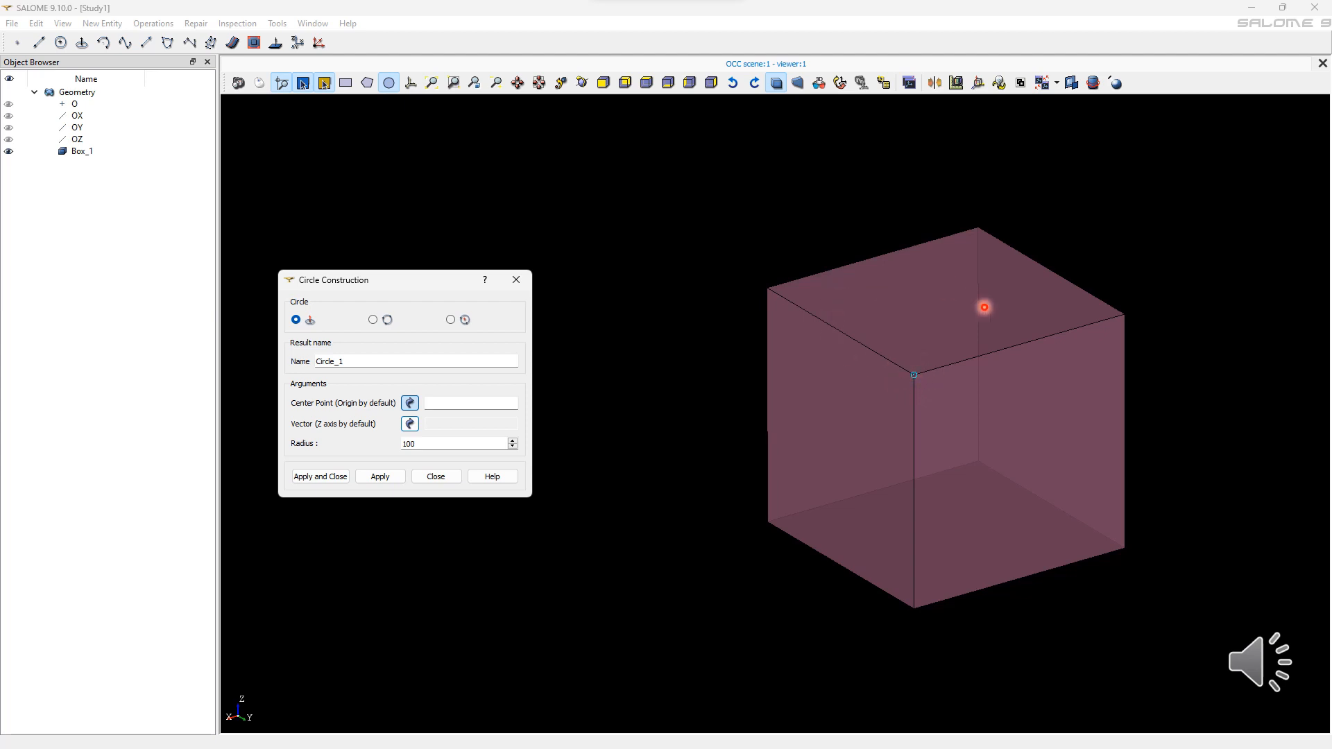
left_click(945, 384)
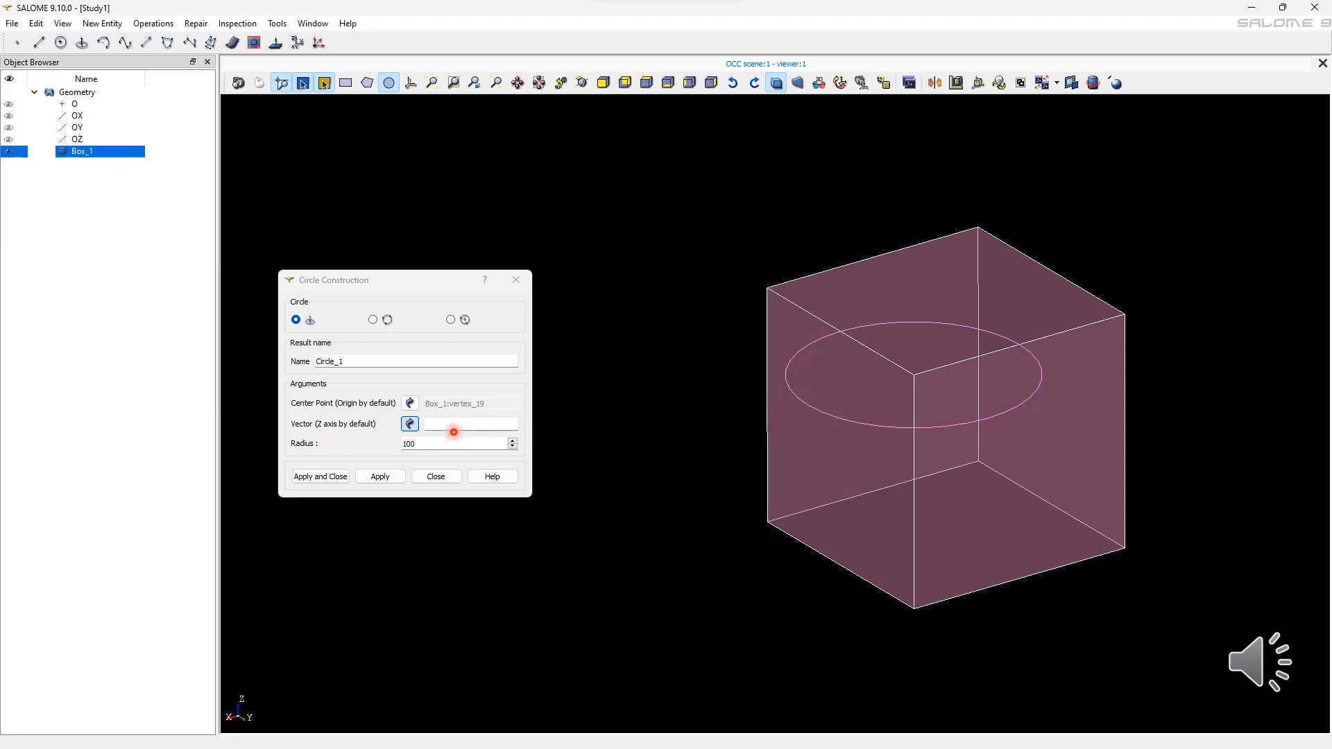
left_click(409, 425)
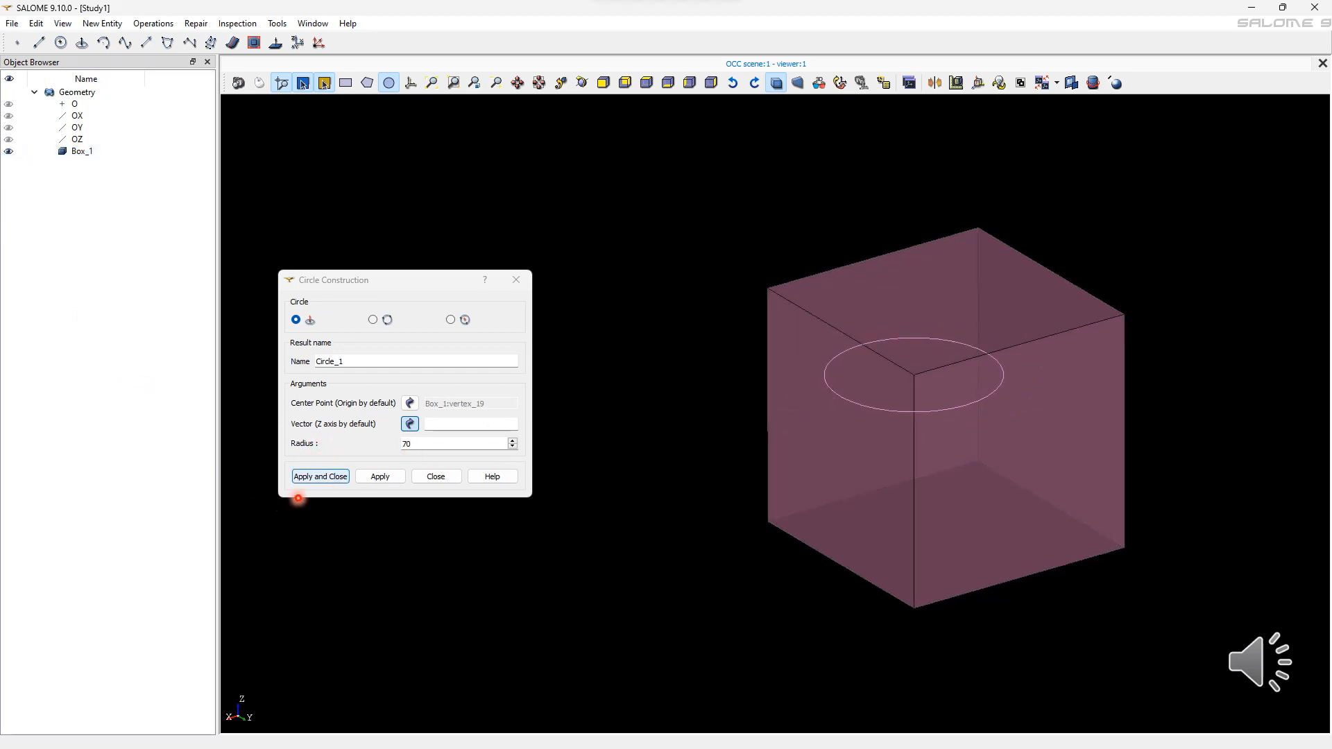
left_click(320, 478)
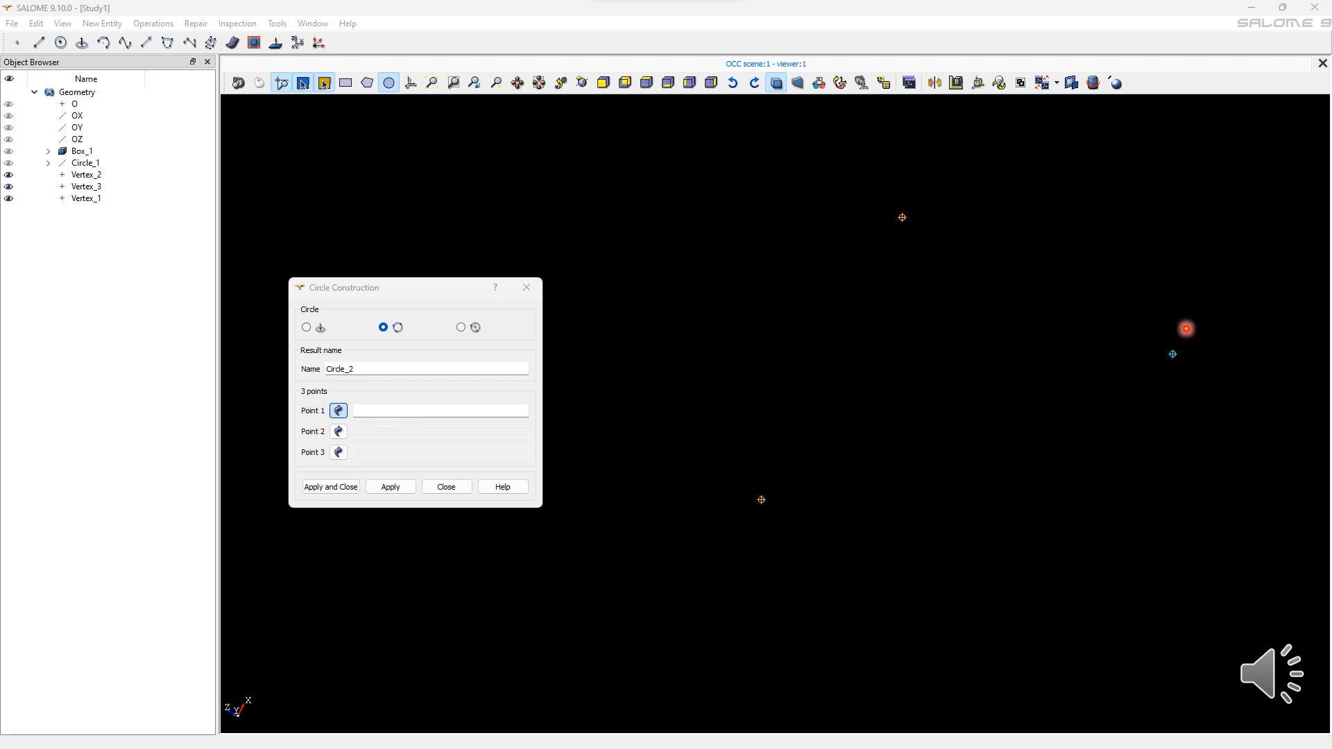
- Create a circle through the three points Vertex_3, Vertex_2 and Vertex_1
left_click(1149, 333)
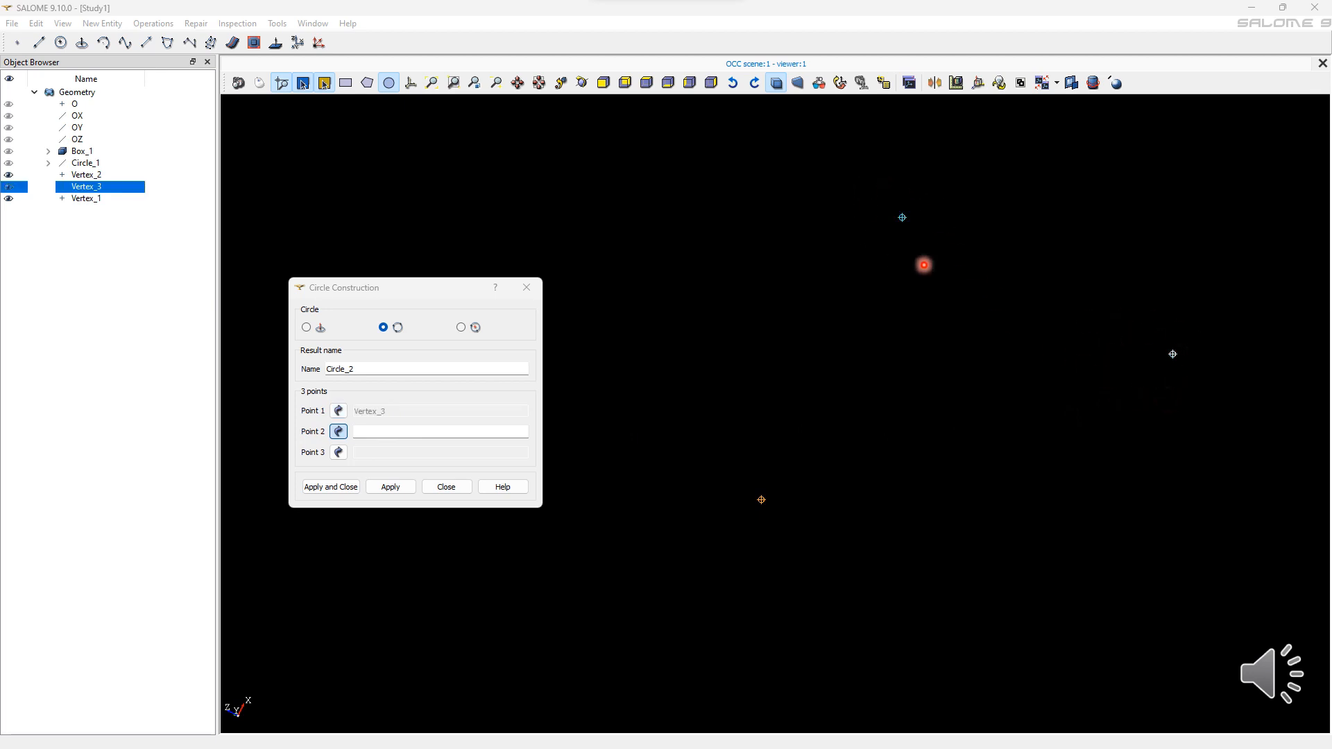
left_click(902, 218)
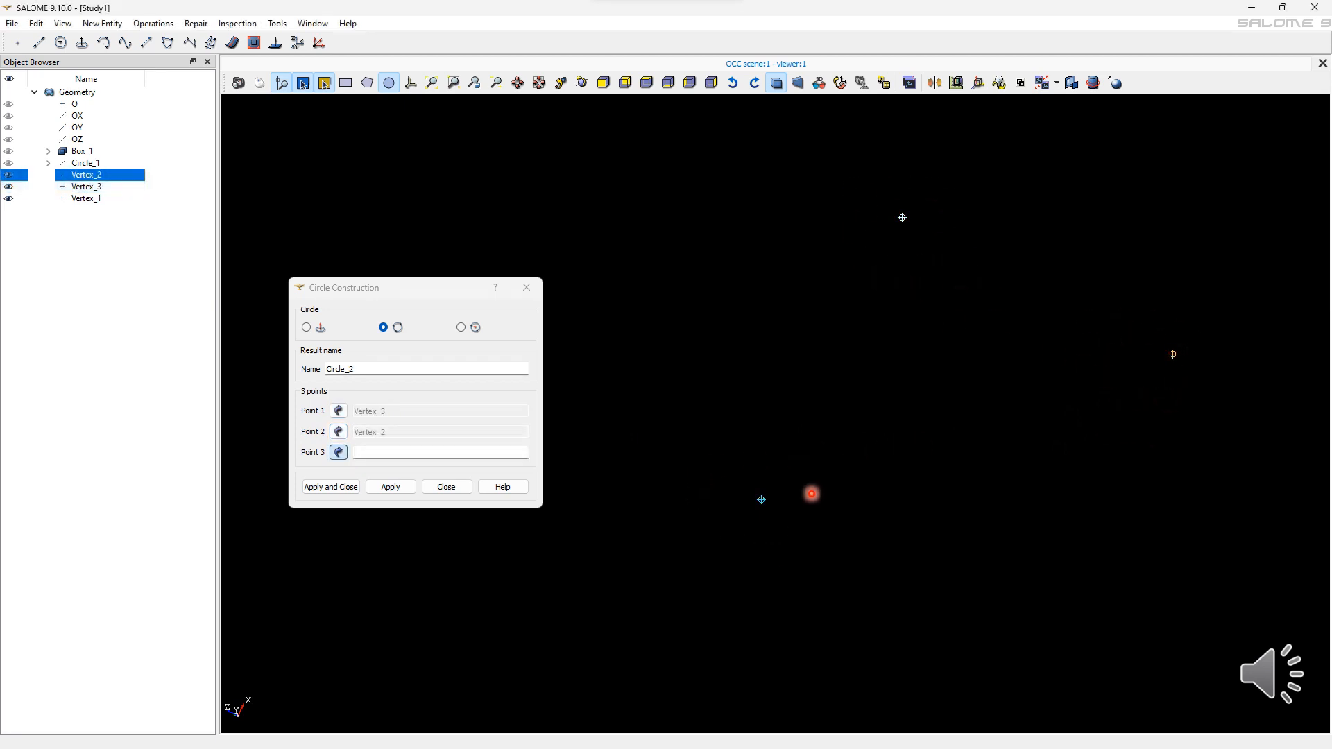
left_click(761, 499)
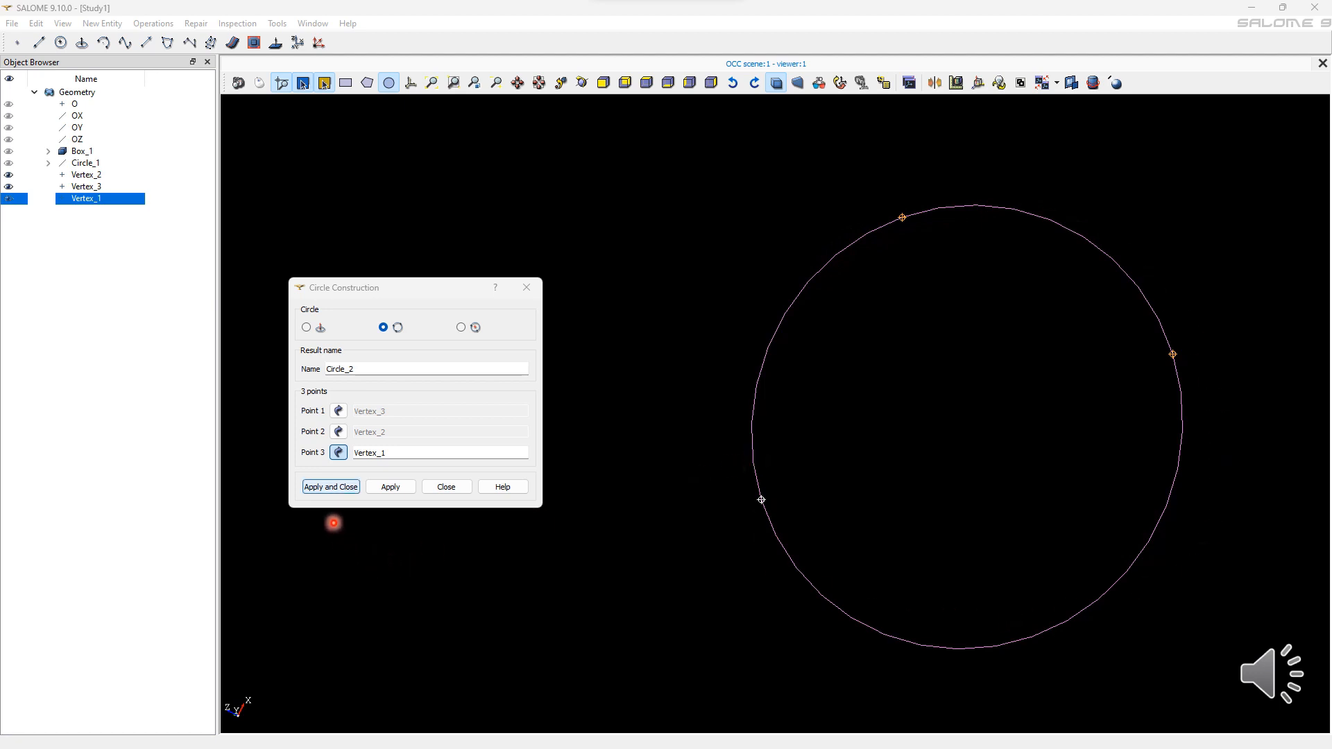
left_click(331, 488)
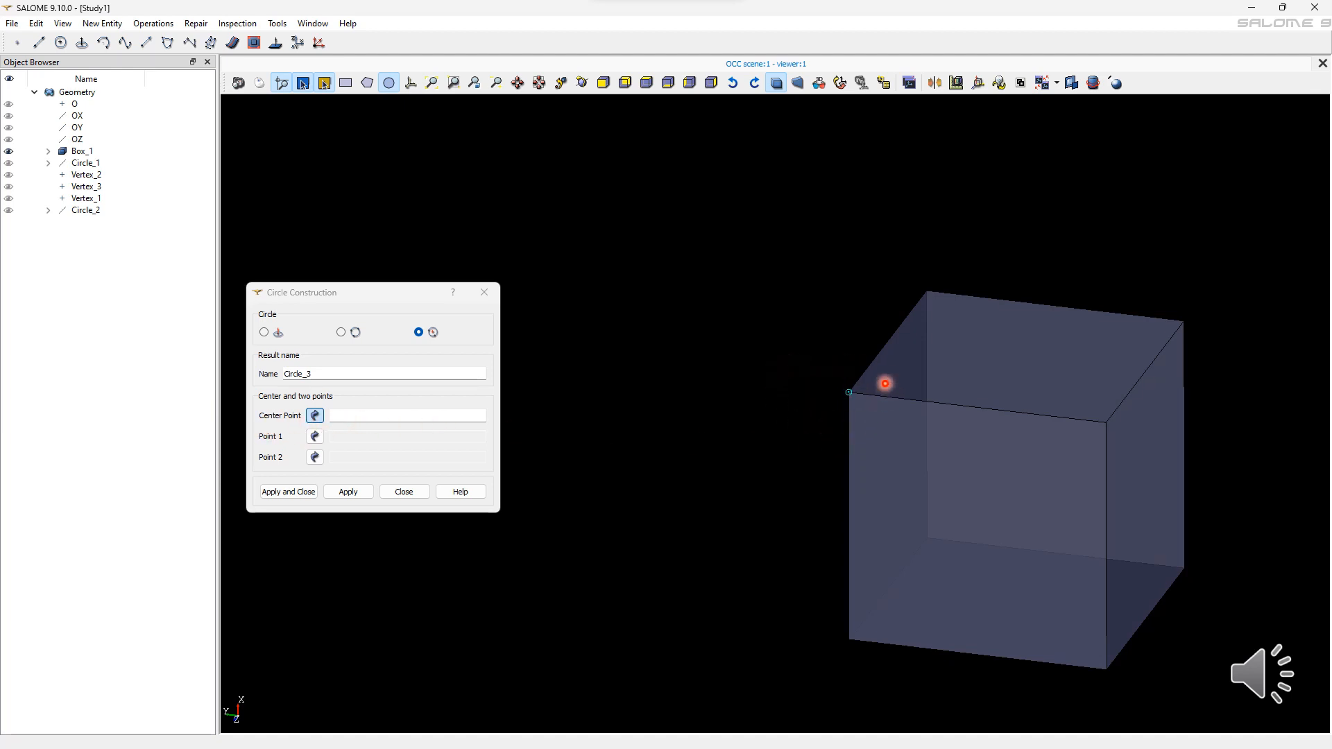
- Create a circle centred on the upper left vertex of Box_1's front face, with that face's upper right and lower left vertices as its two points
left_click(846, 425)
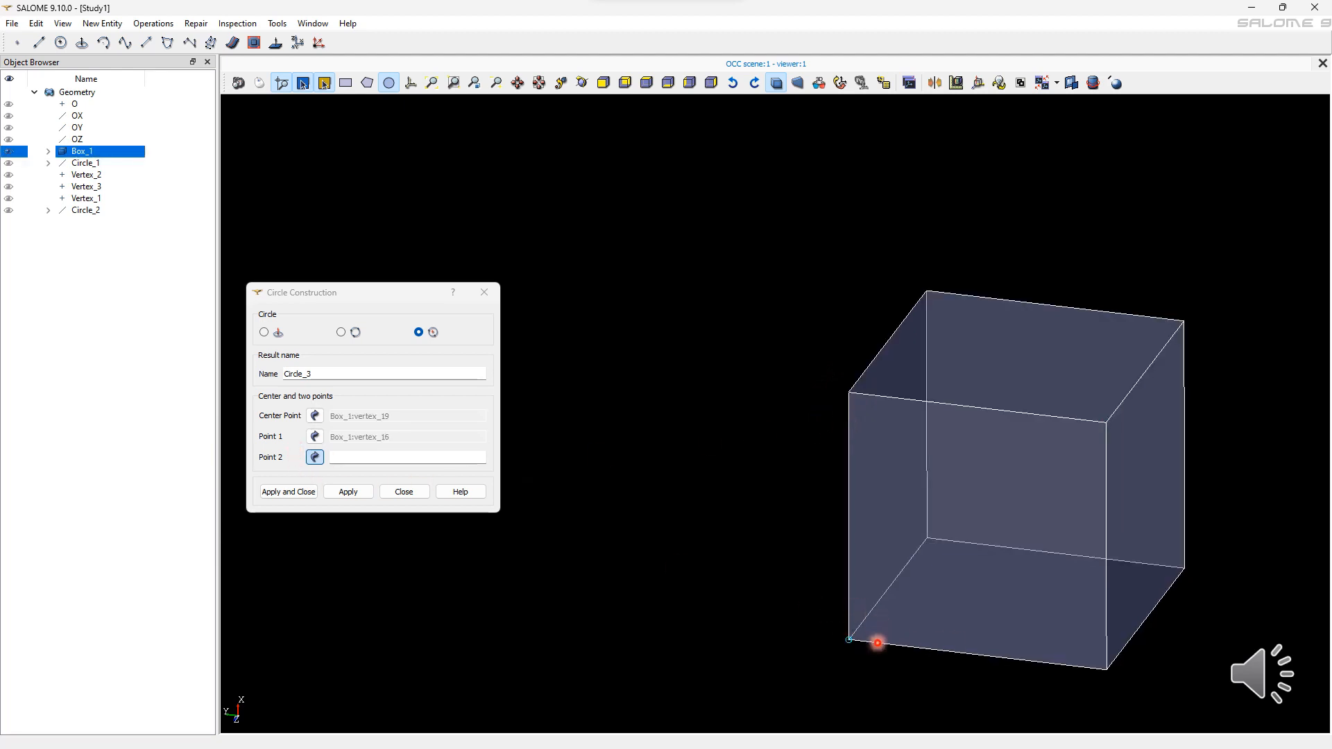
left_click(841, 616)
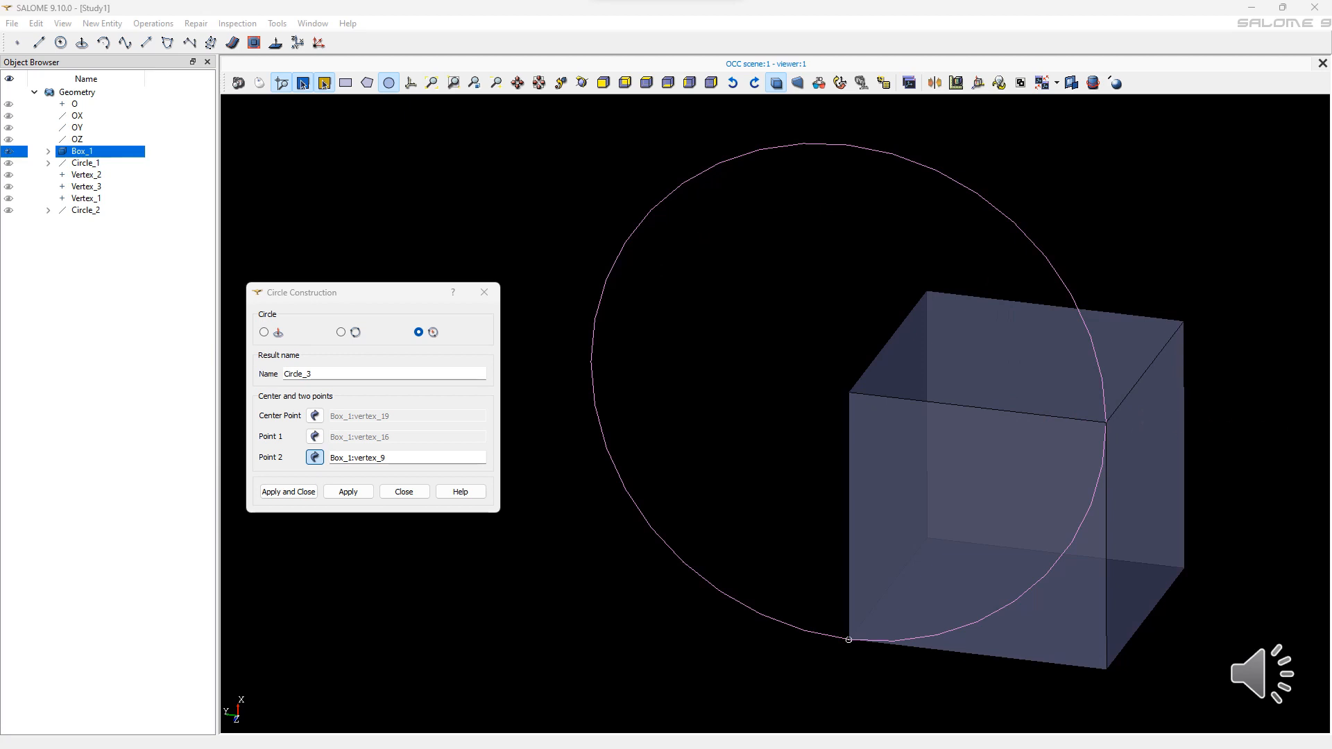
left_click(289, 491)
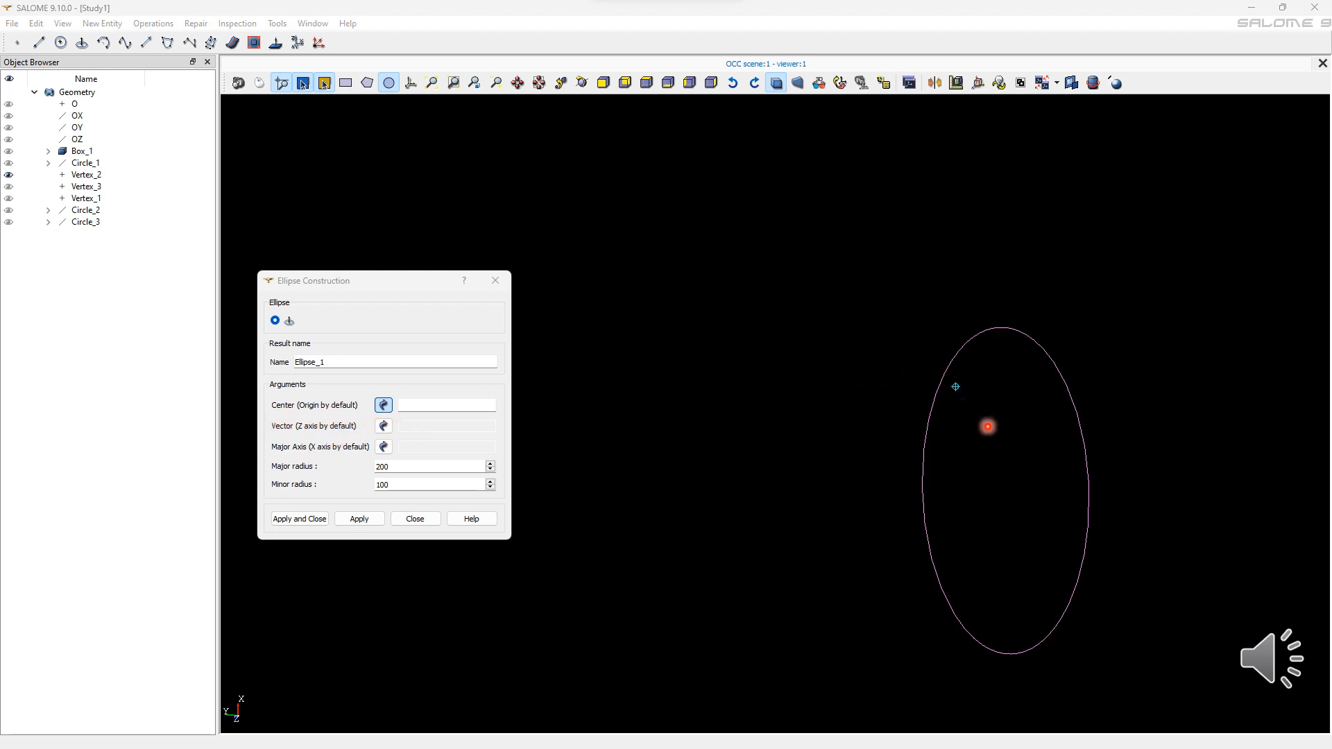
- Create an ellipse centred on Vertex_2 with a major radius of 320 and a minor radius of 60
left_click(955, 386)
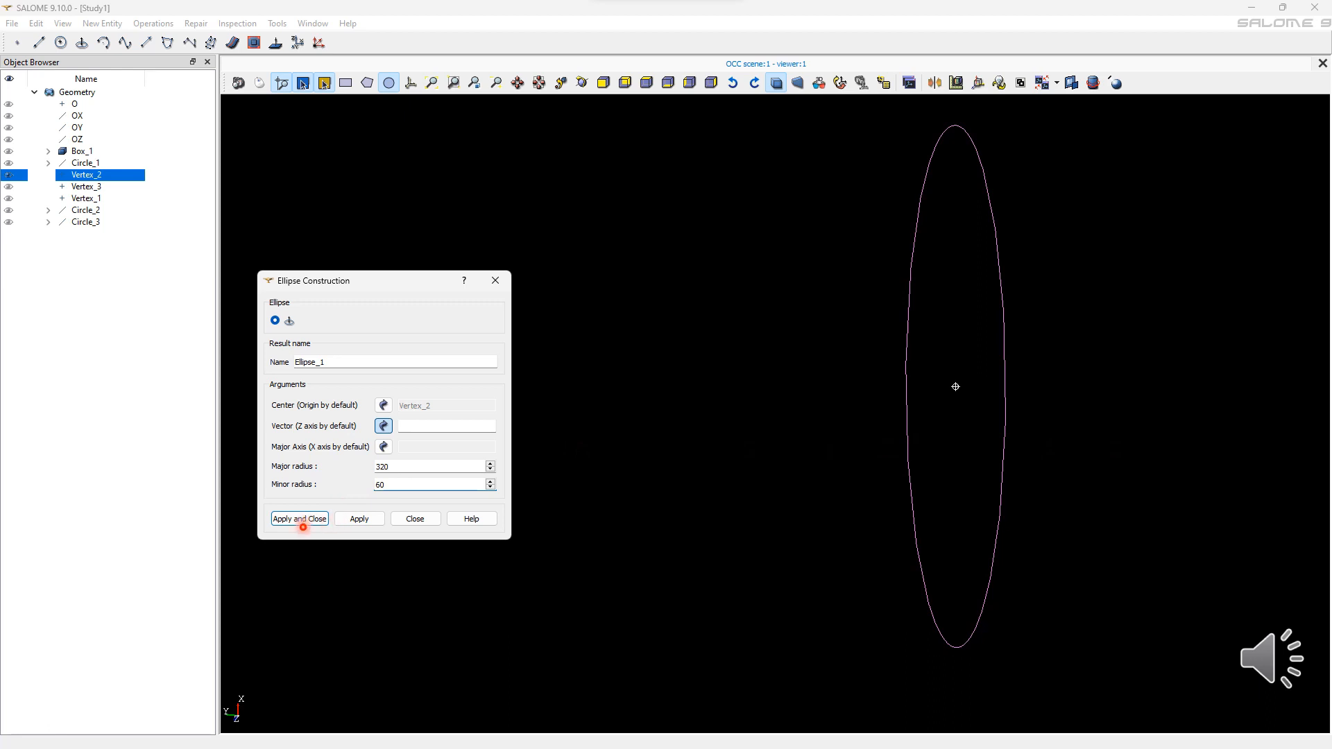
left_click(303, 525)
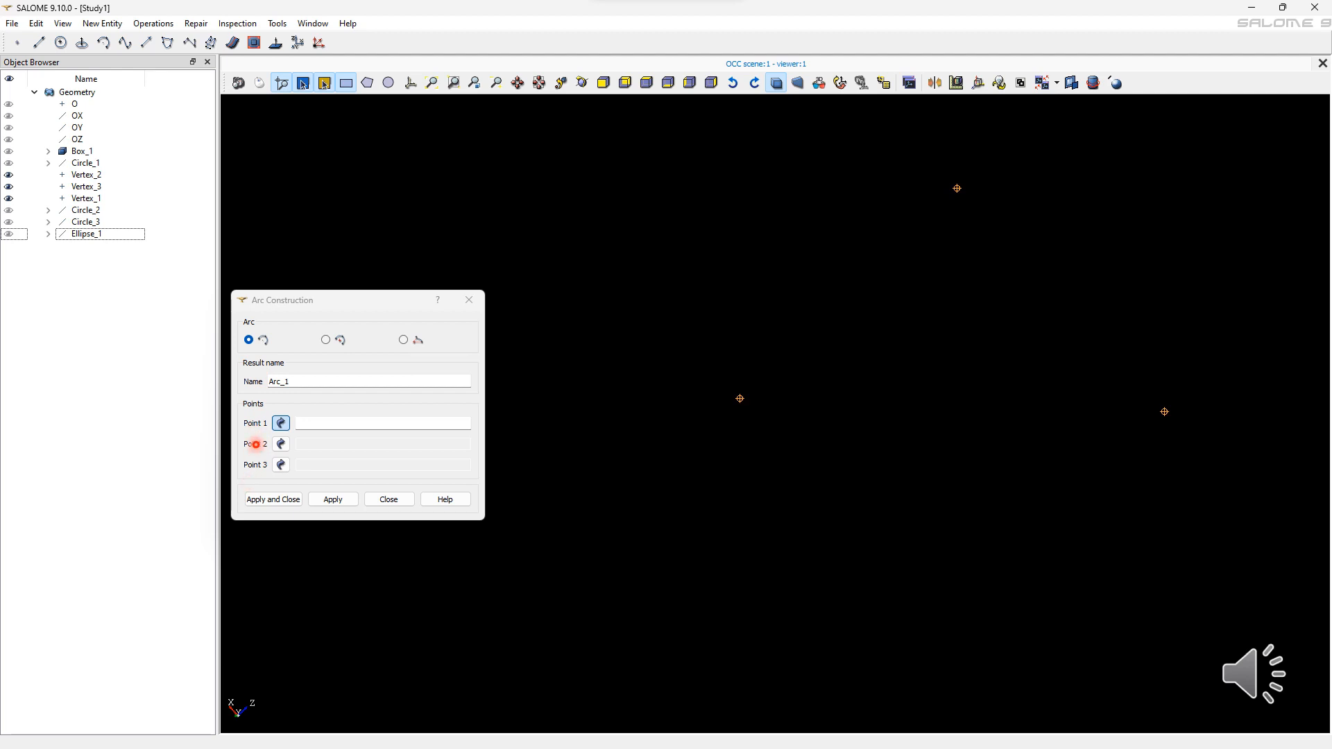
- Create an arc through three points, starting at Vertex_3, passing through Vertex_2 and ending at Vertex_1
left_click(258, 442)
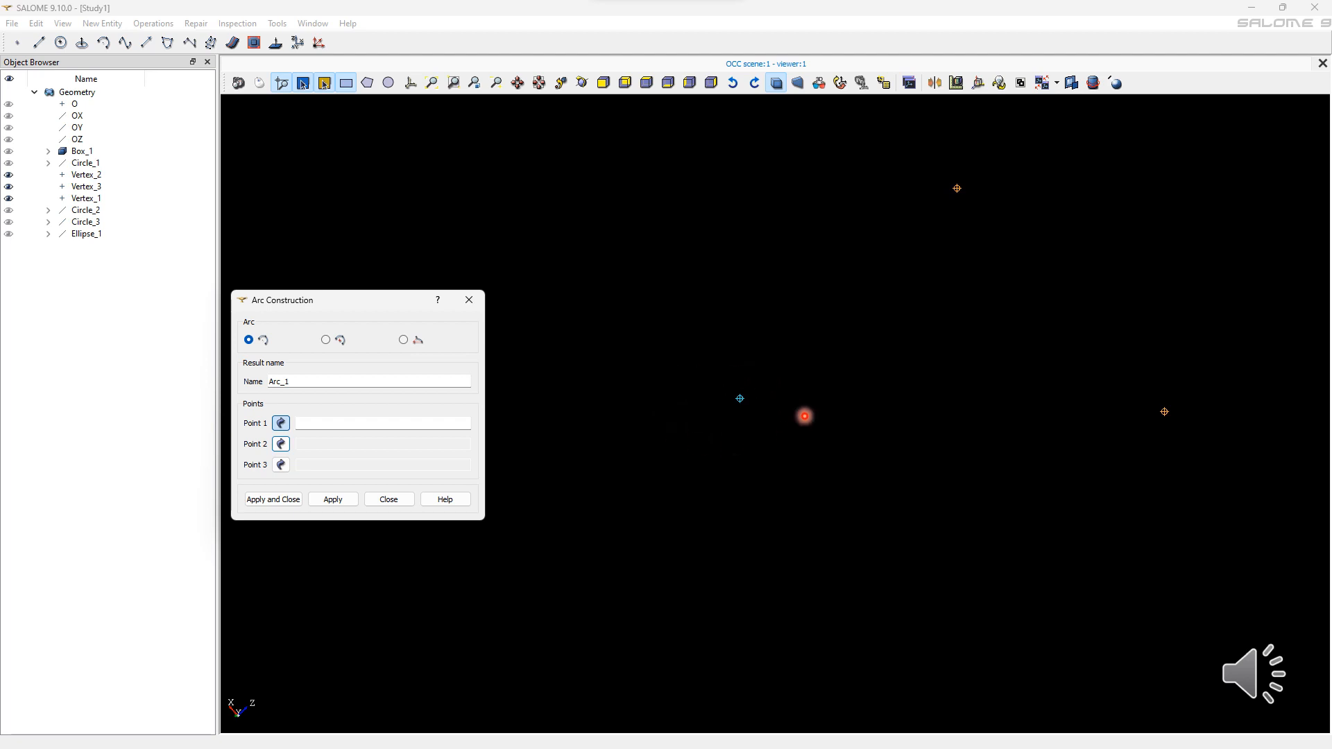
left_click(803, 414)
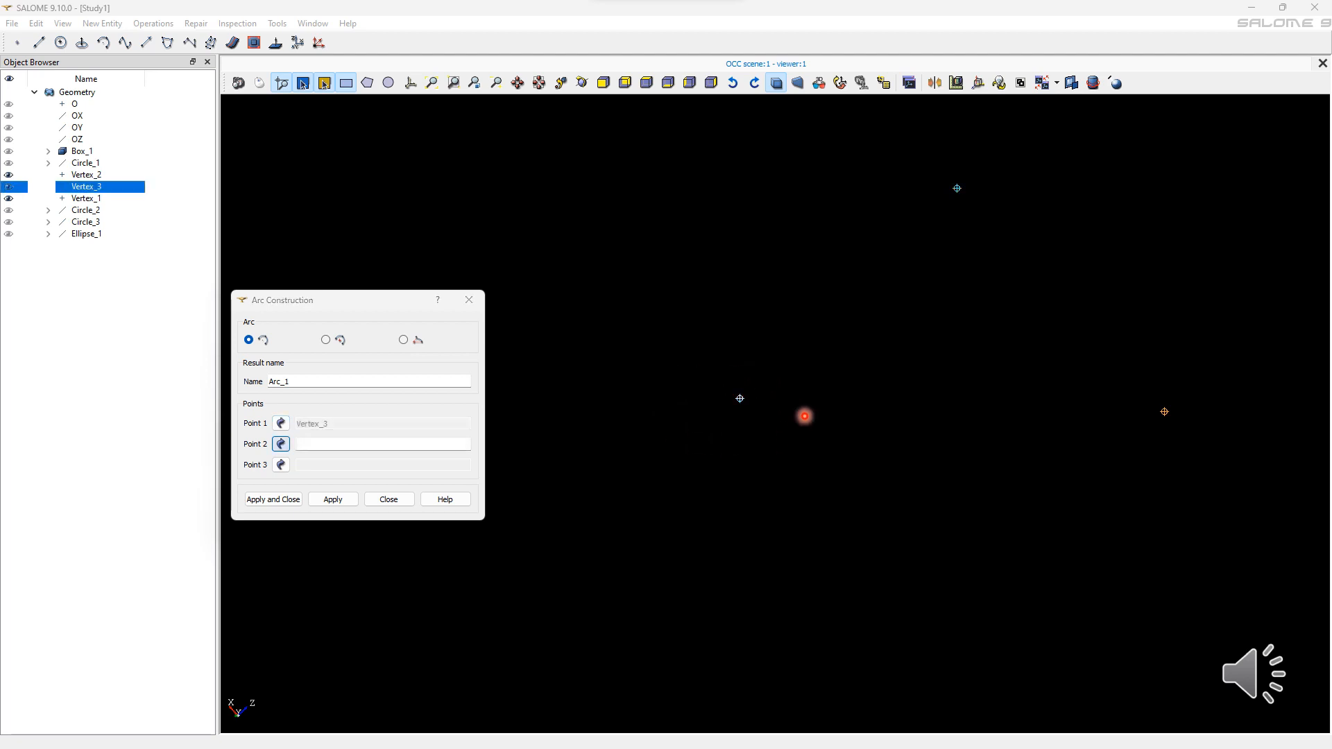
left_click(977, 183)
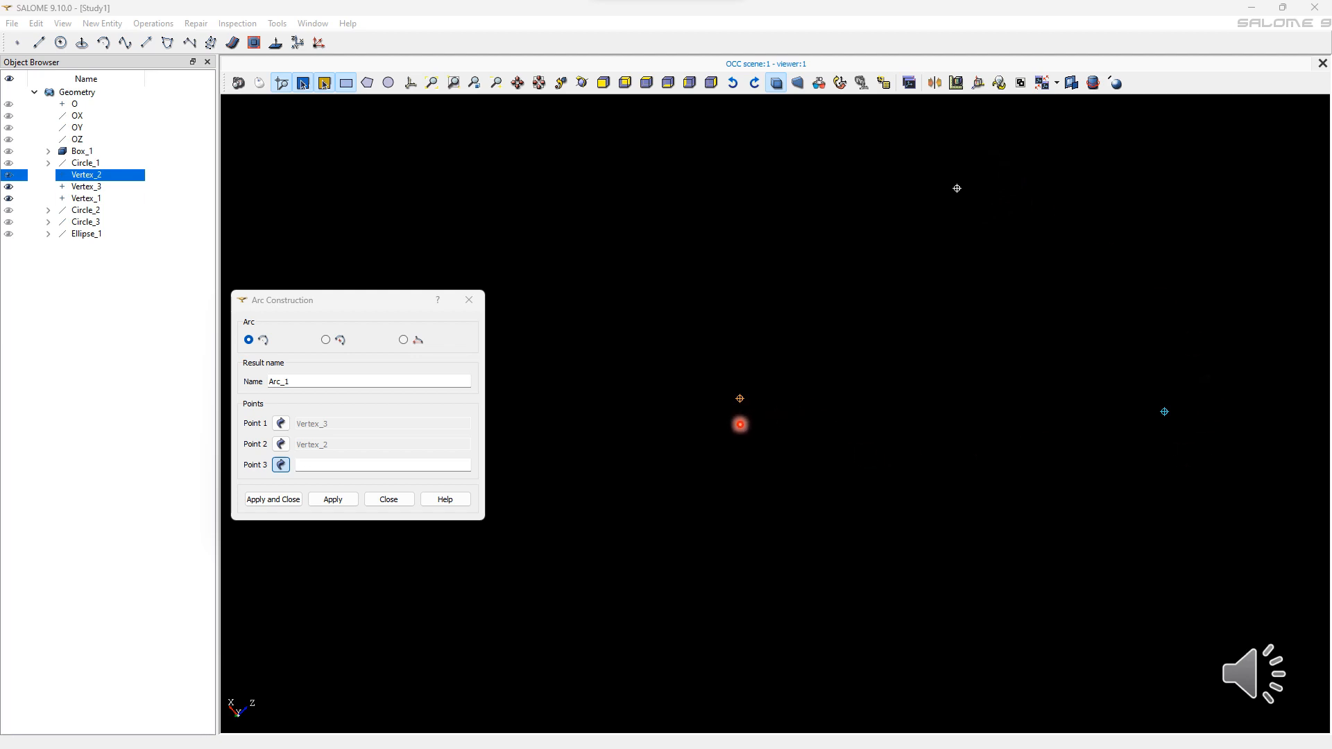
left_click(740, 425)
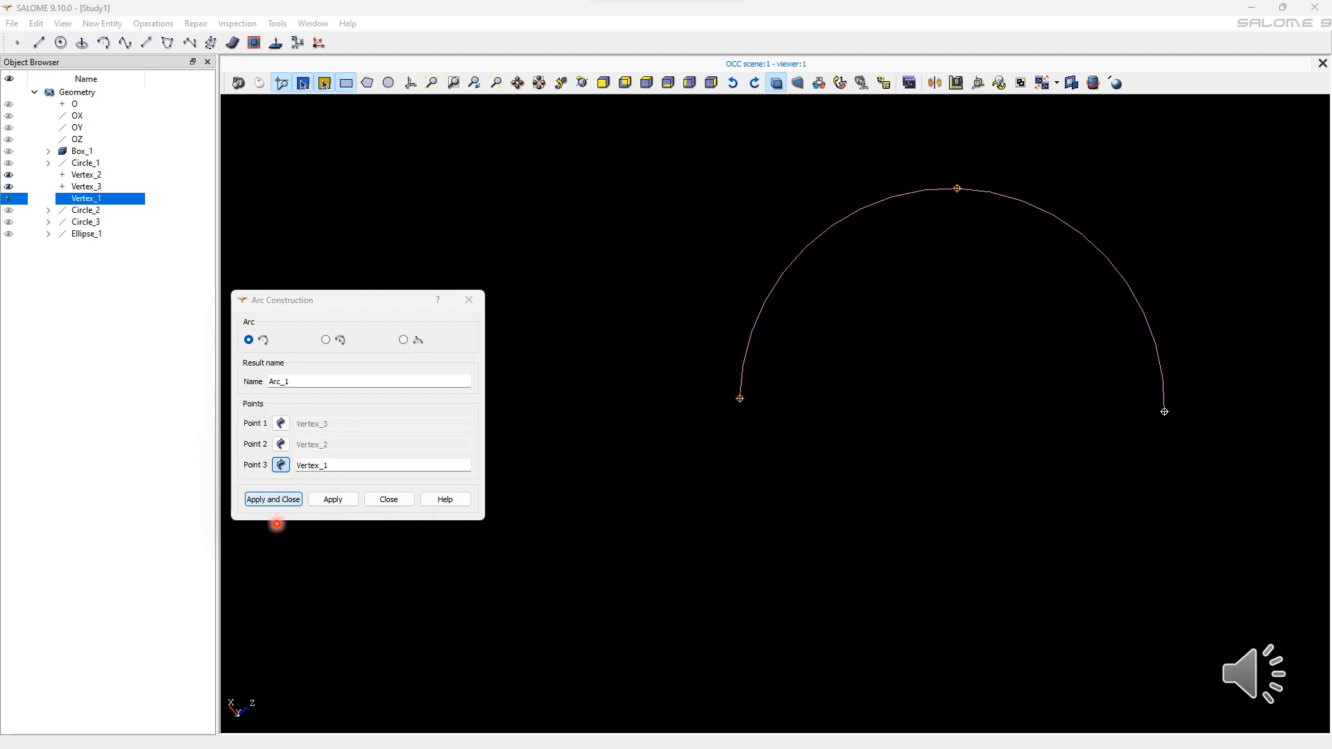
left_click(274, 499)
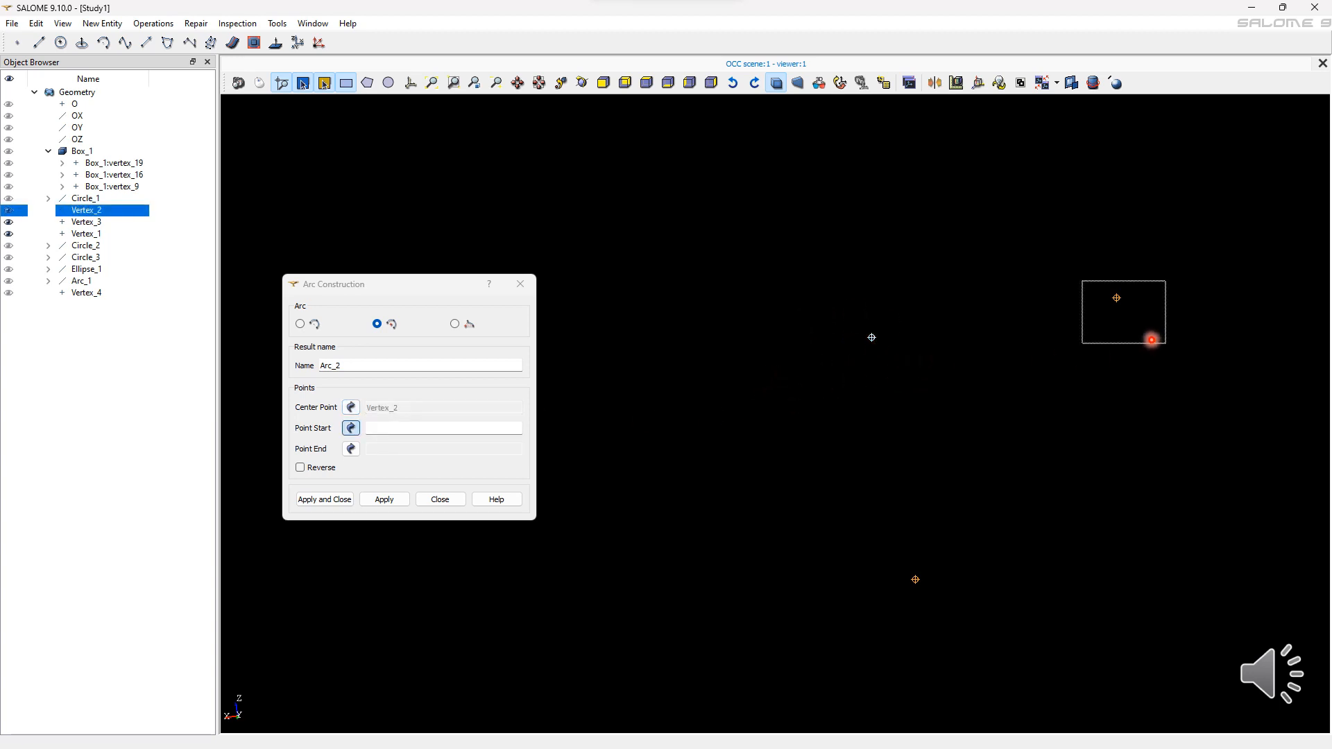
- Create a reversed arc centred on Vertex_2, starting at Vertex_1 and ending at Vertex_3
left_click_drag(830, 541, 935, 604)
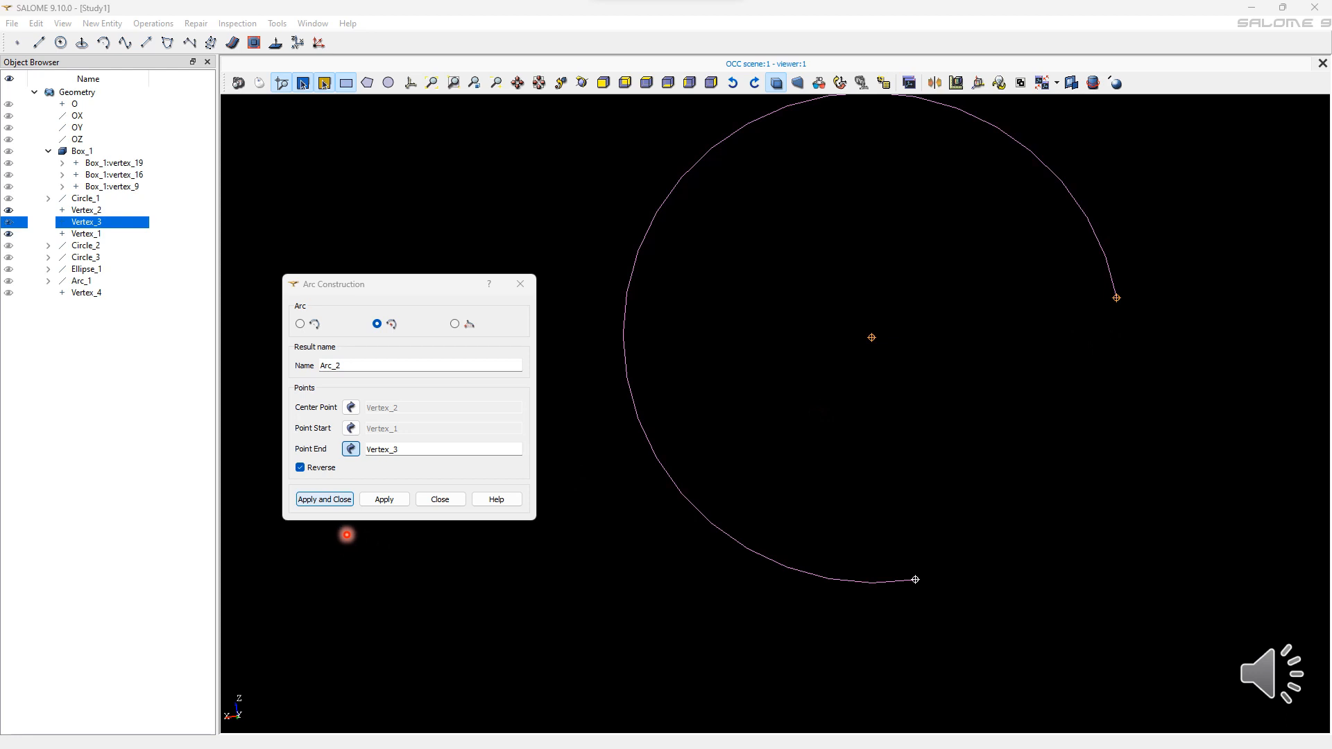
key("Return")
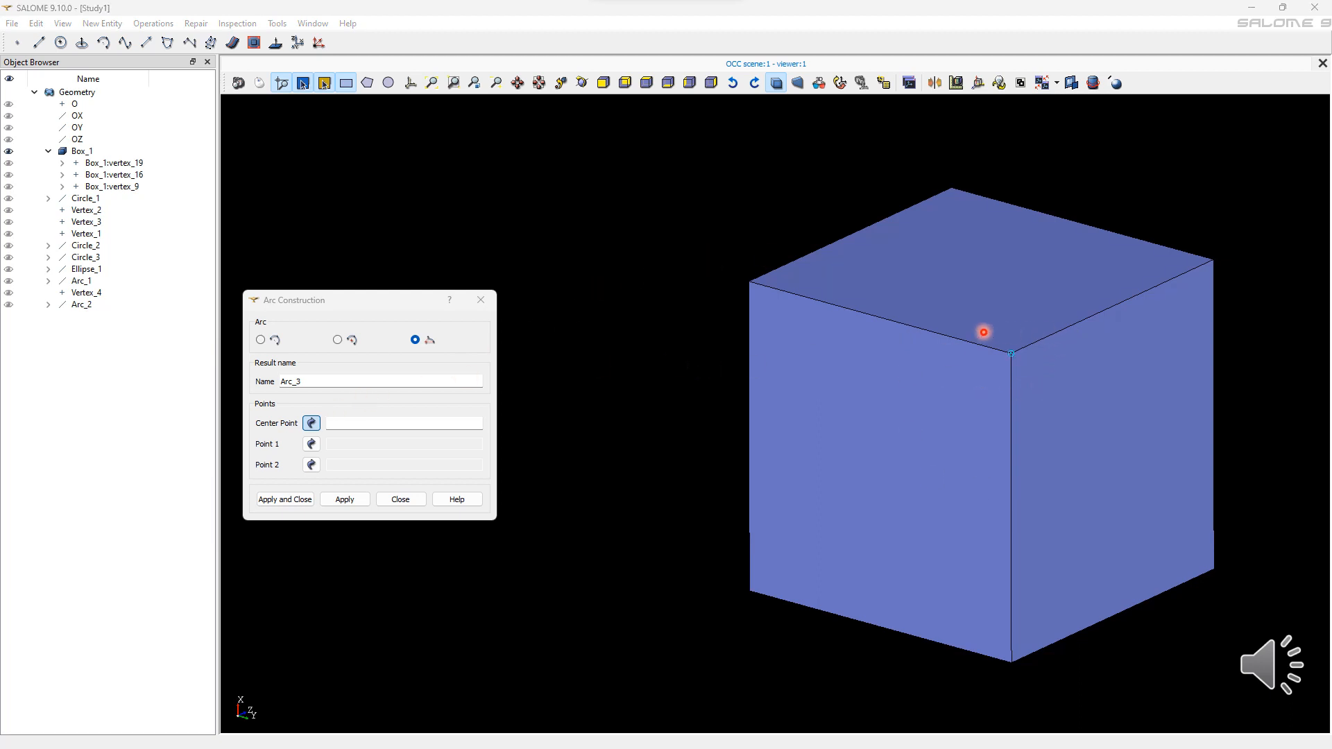
- Create an elliptical arc centred on Box_1's near top corner, using the upper and lower vertices of its front left vertical edge as points
left_click(1014, 377)
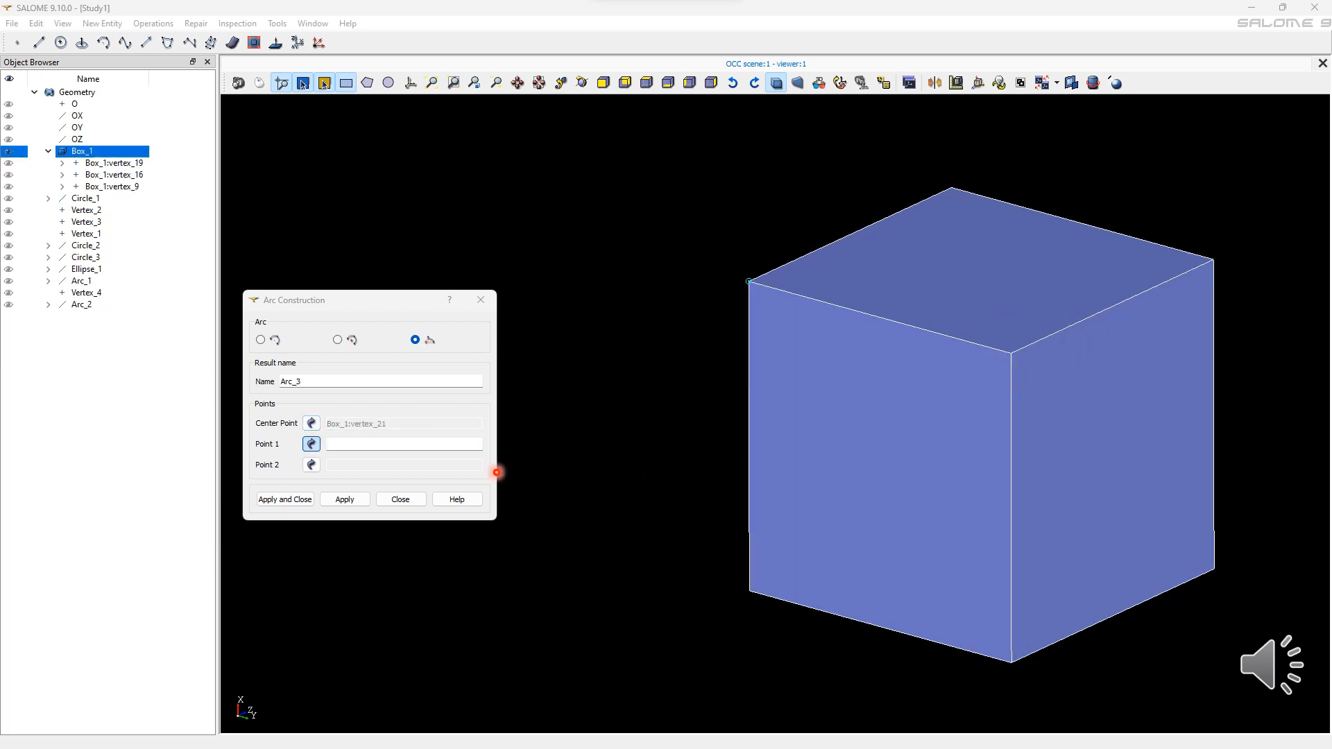
left_click(779, 297)
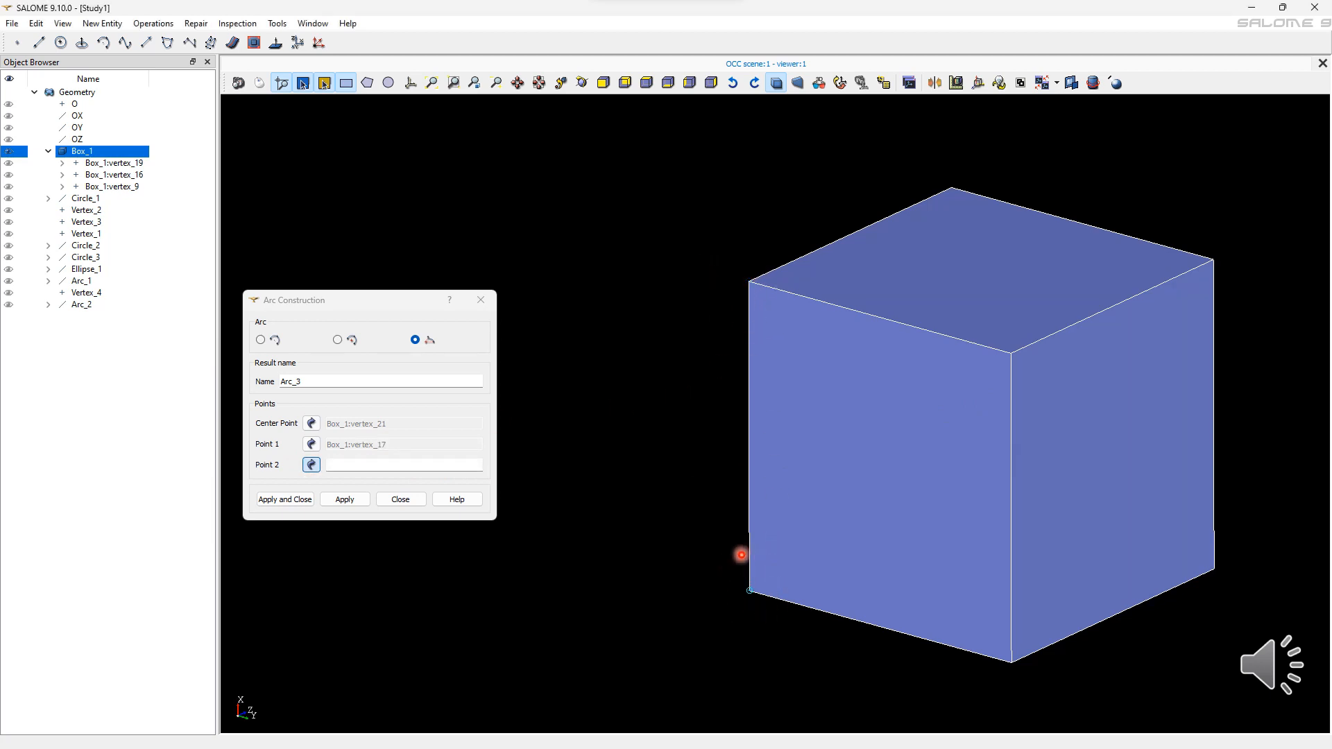
left_click(792, 583)
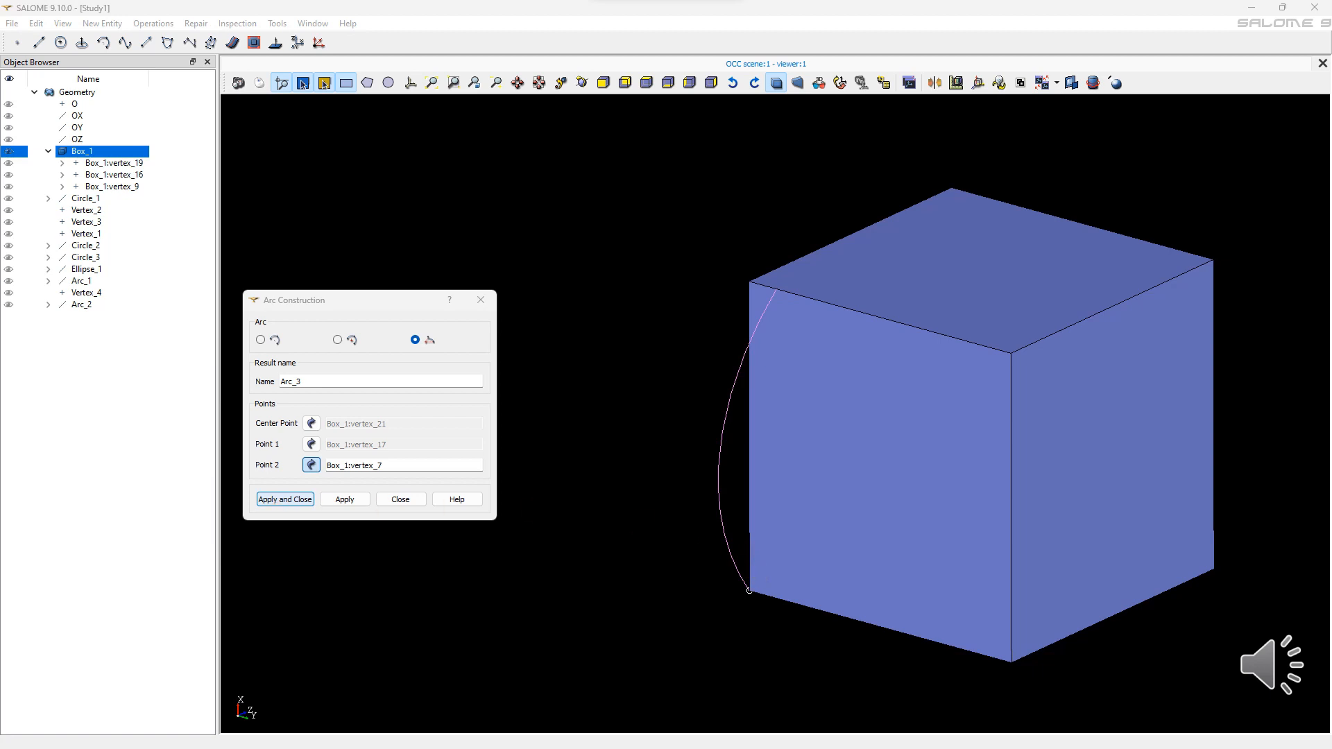
key("Return")
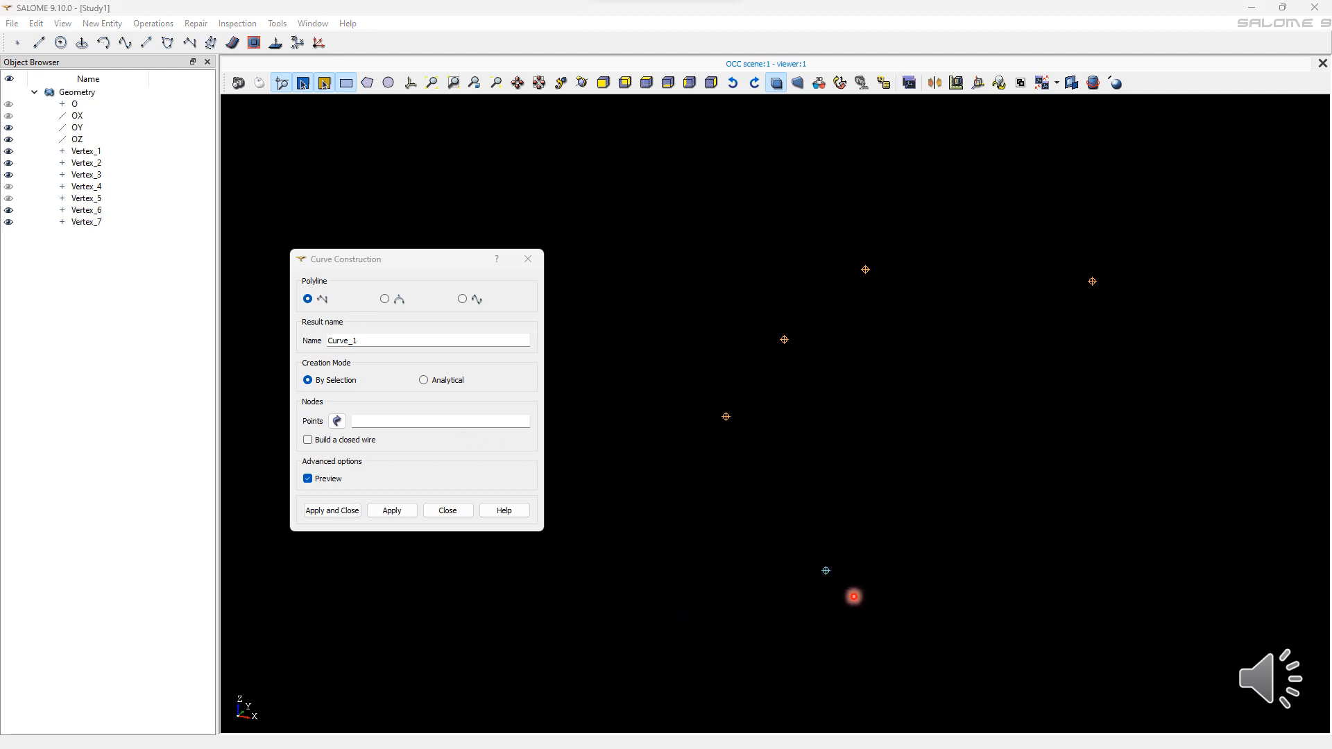
- Define a curve from the five displayed points, starting at the lowest one, as a polyline and as a closed Bezier edge
left_click(836, 580)
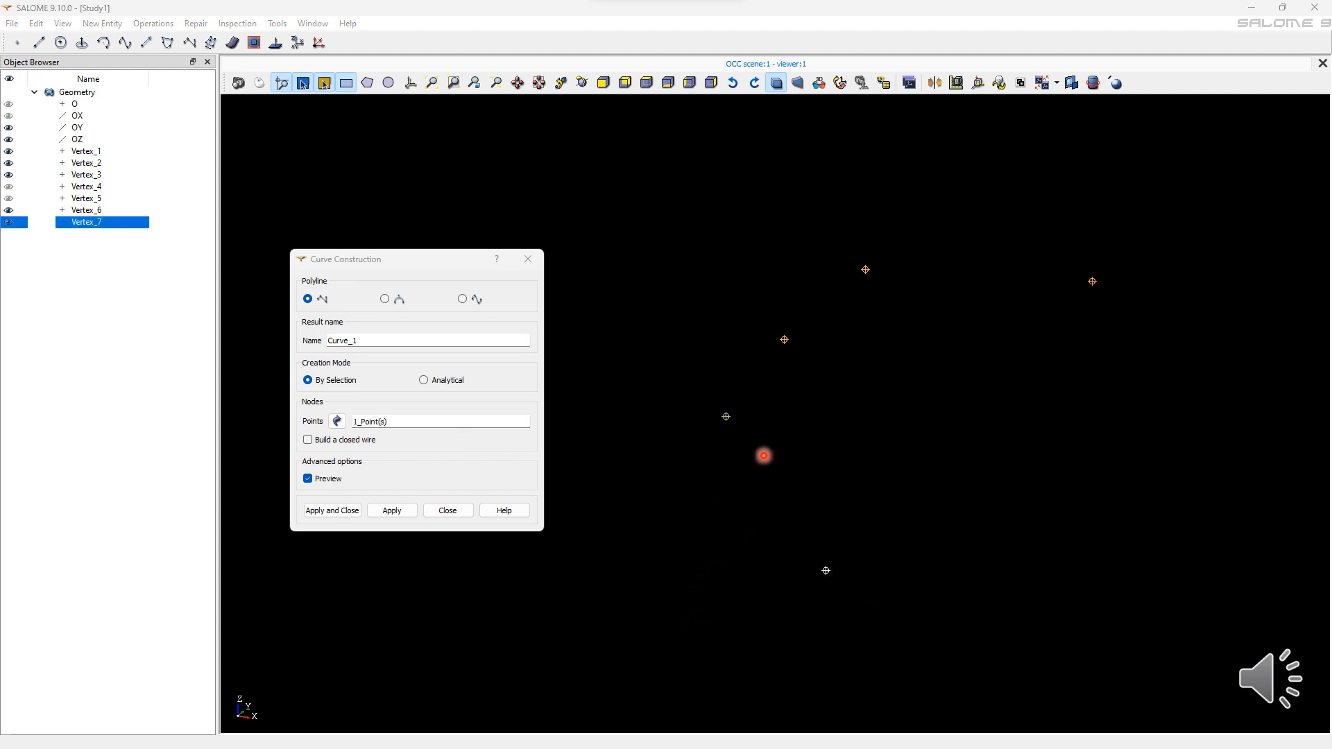
left_click(729, 440)
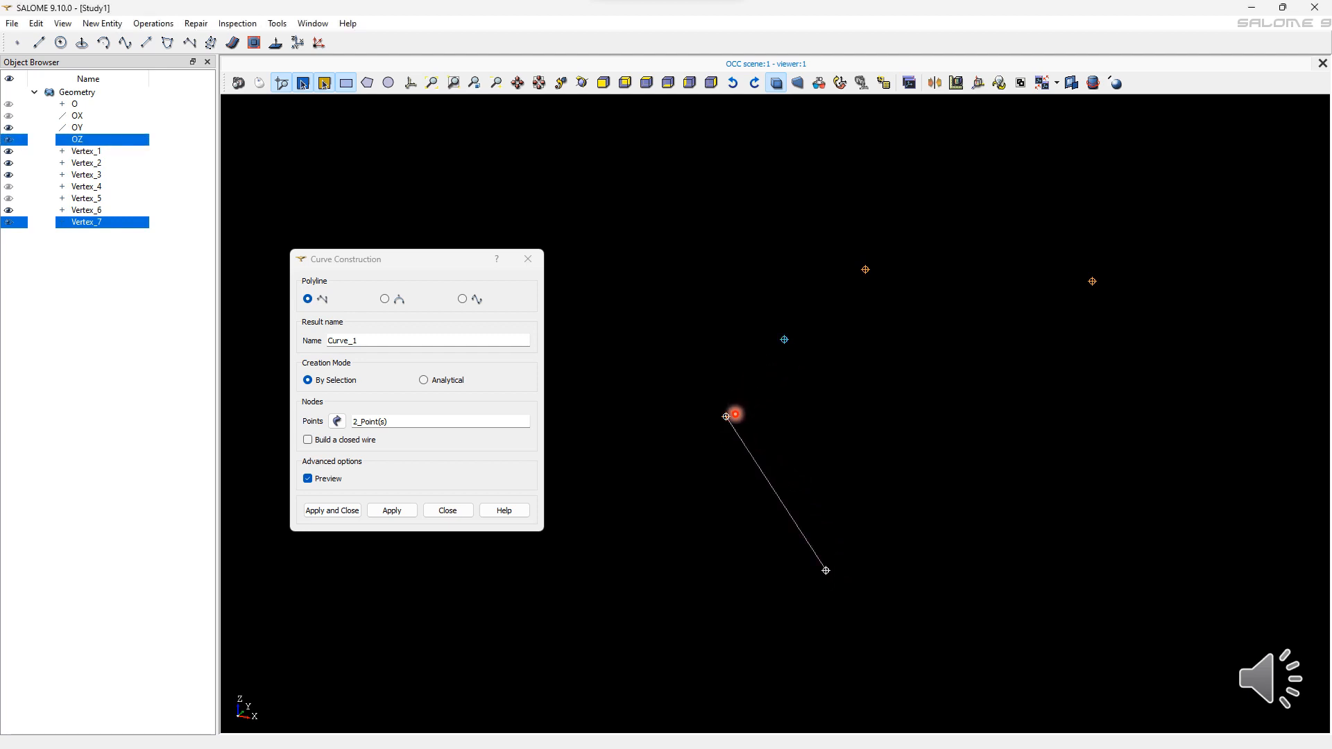
left_click(785, 340, "shift")
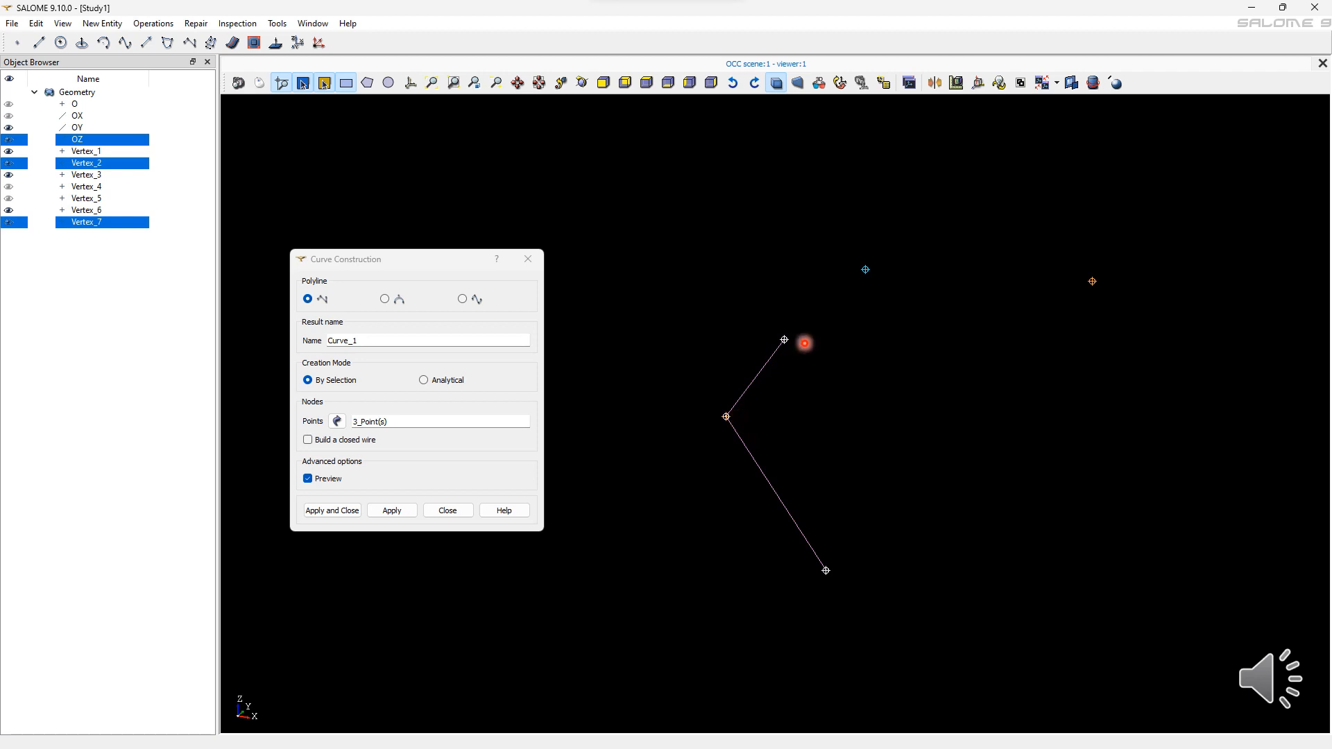
left_click(866, 271, "shift")
left_click(1090, 284, "shift")
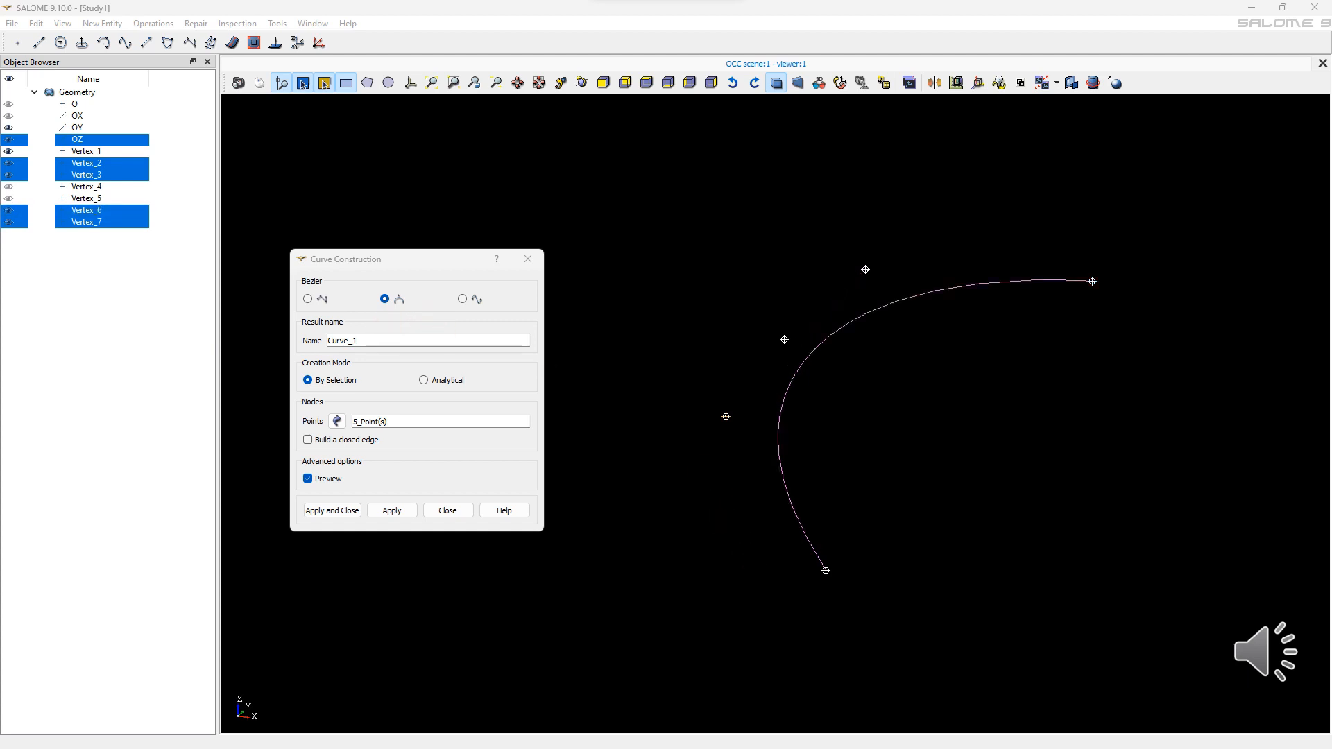
left_click(308, 440)
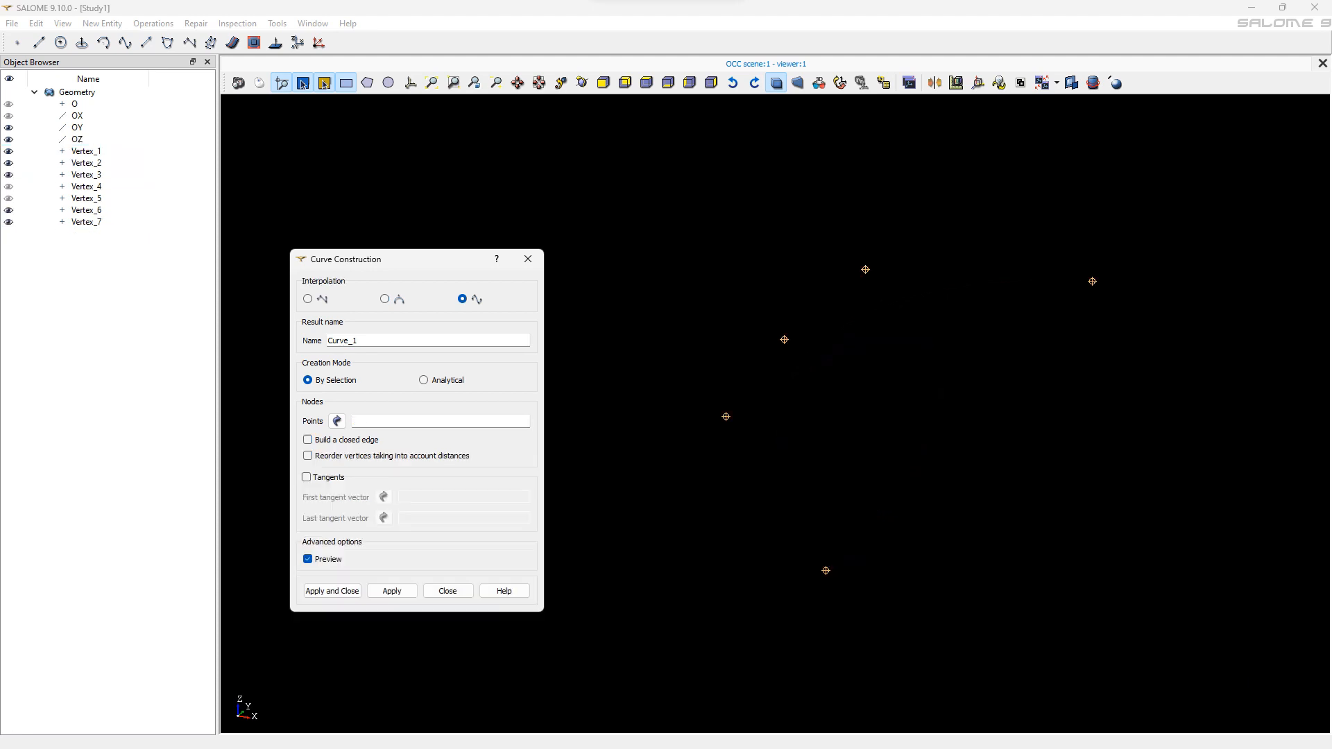
- Define an open interpolation curve through the five displayed points, starting from the lowest one
left_click(826, 571)
left_click(726, 417, "shift")
left_click(784, 340, "shift")
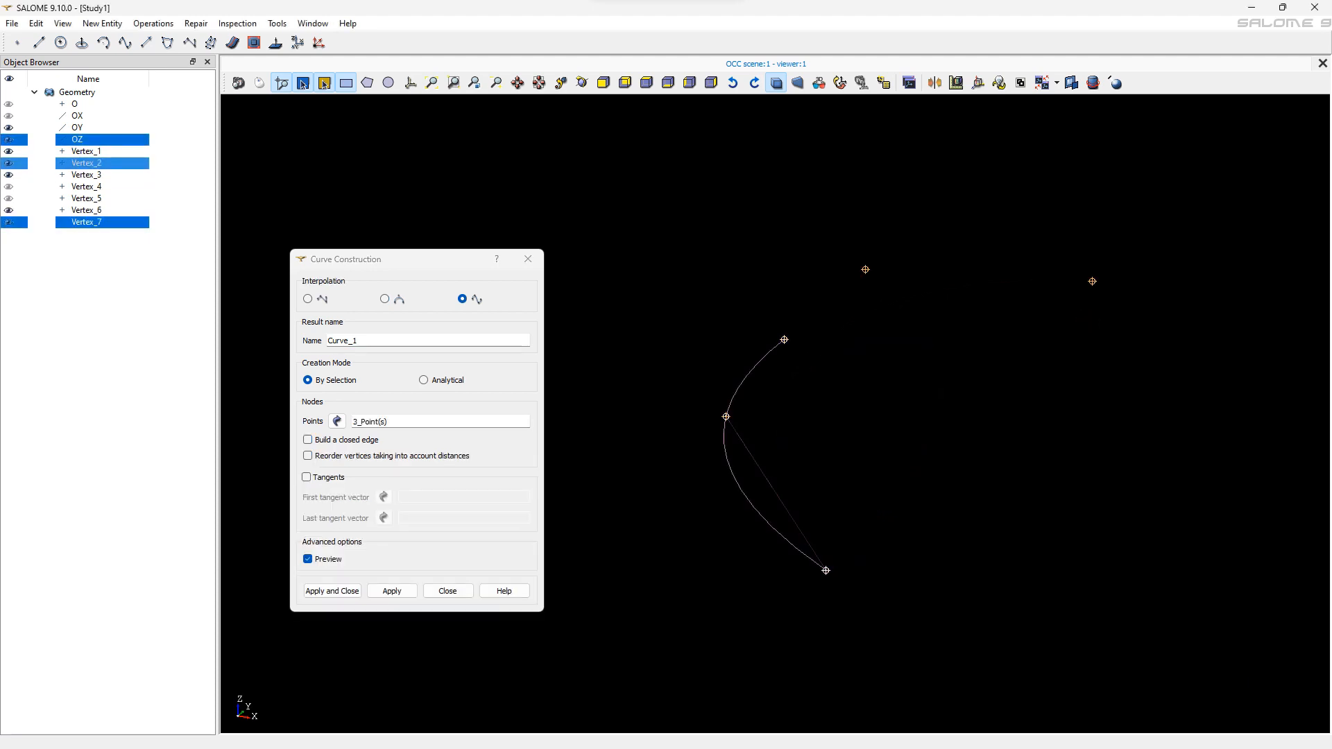
left_click(866, 269, "shift")
left_click(1093, 281, "shift")
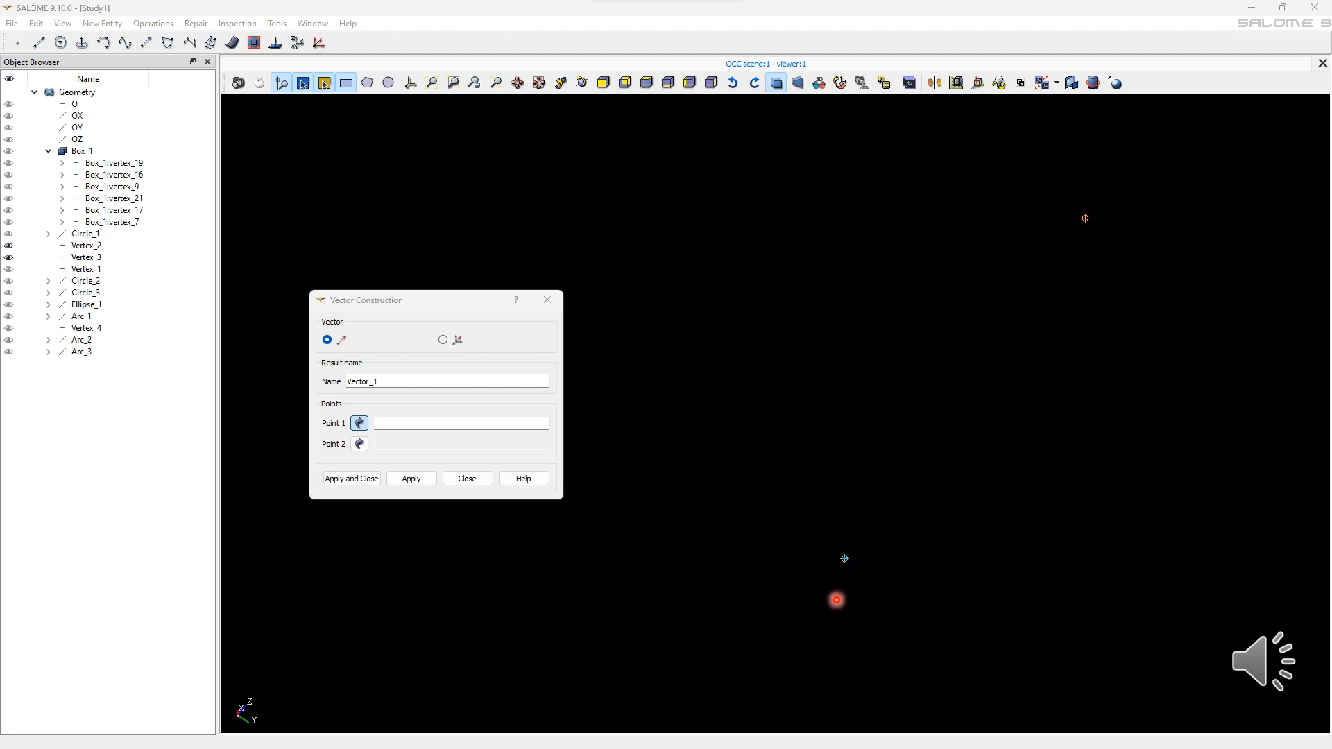
- Create a vector between two points, from Vertex_3 to Vertex_2
left_click(879, 606)
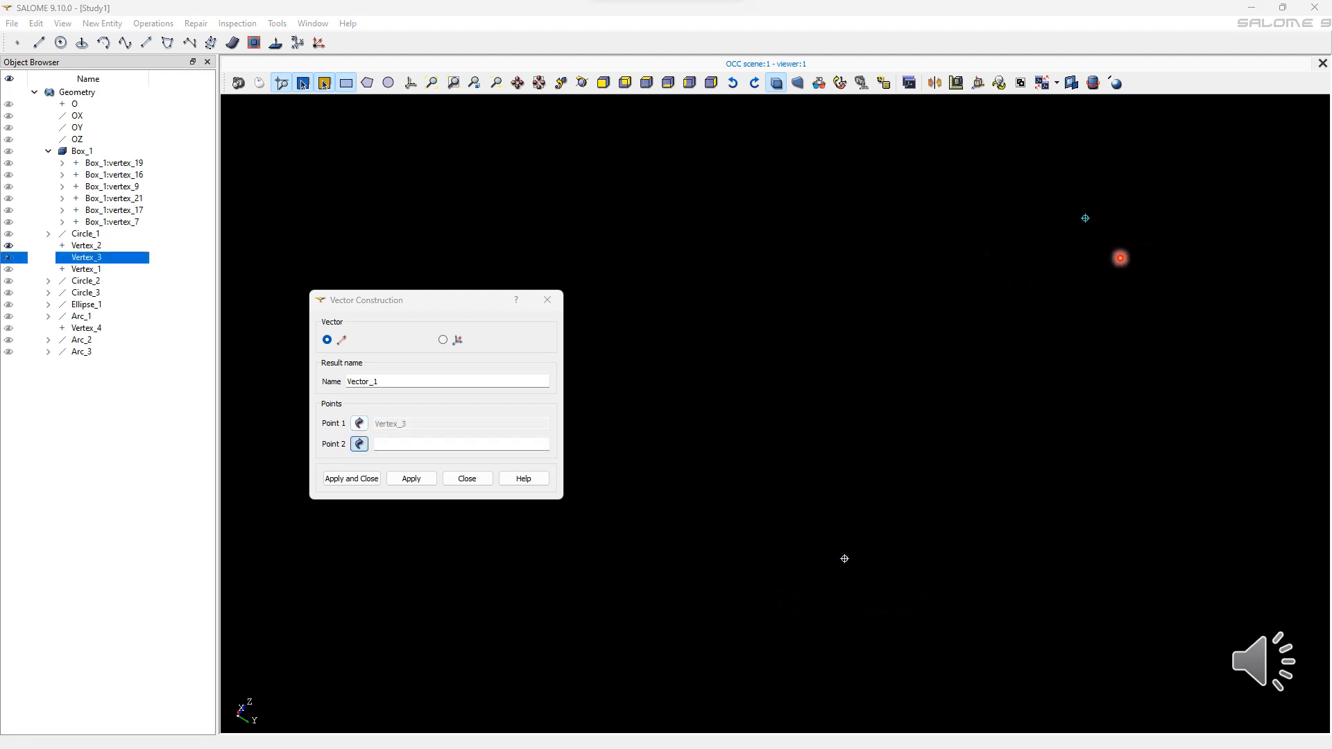
left_click(823, 605)
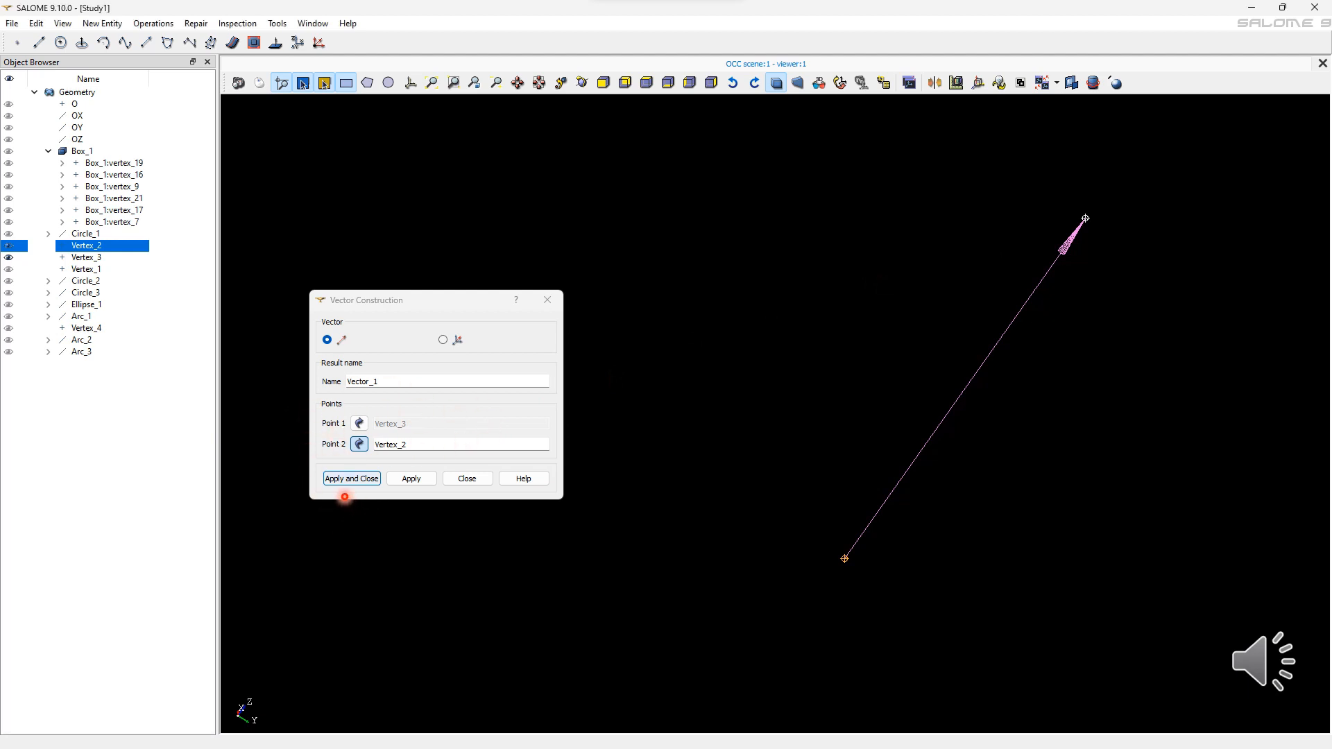
left_click(346, 481)
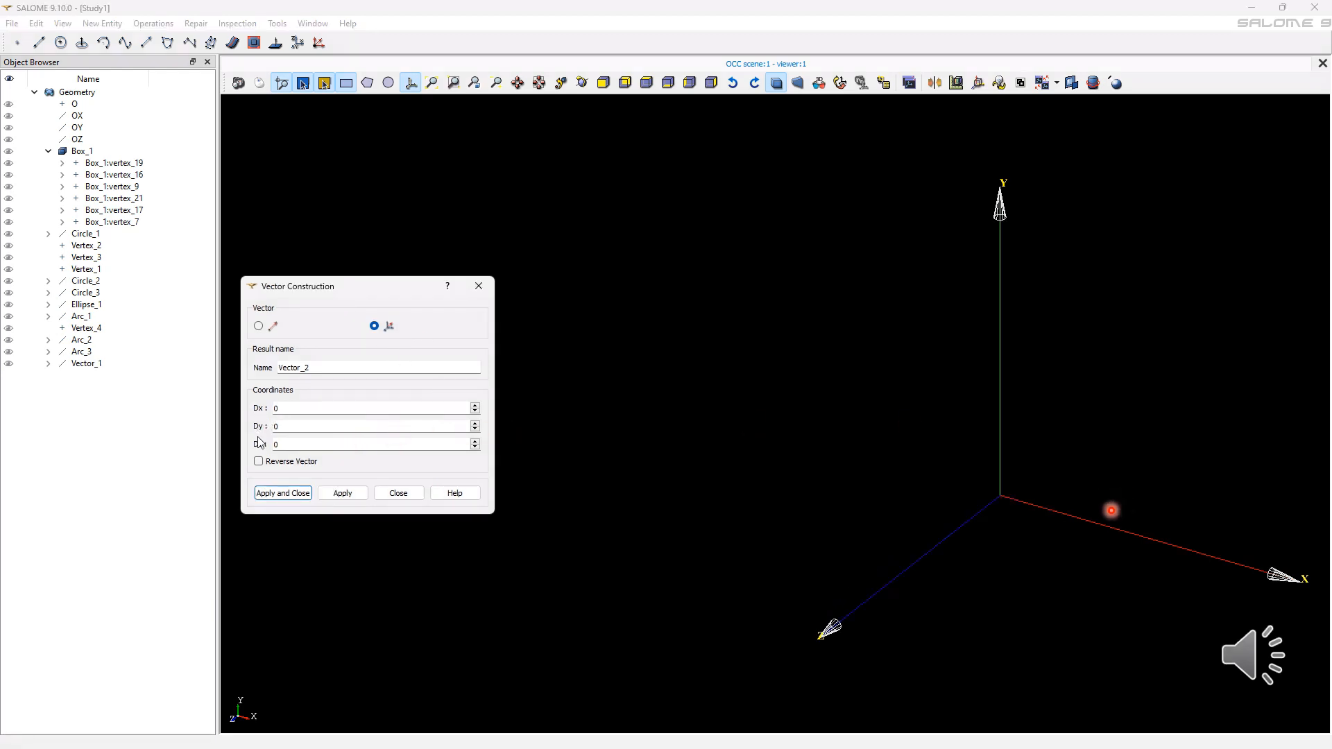
- Set the coordinate-defined vector's Dy component to 70 and its Dz component to 40
left_click(475, 425)
left_click(475, 424)
left_click(475, 425)
left_click(476, 425)
left_click(475, 425)
left_click(475, 425)
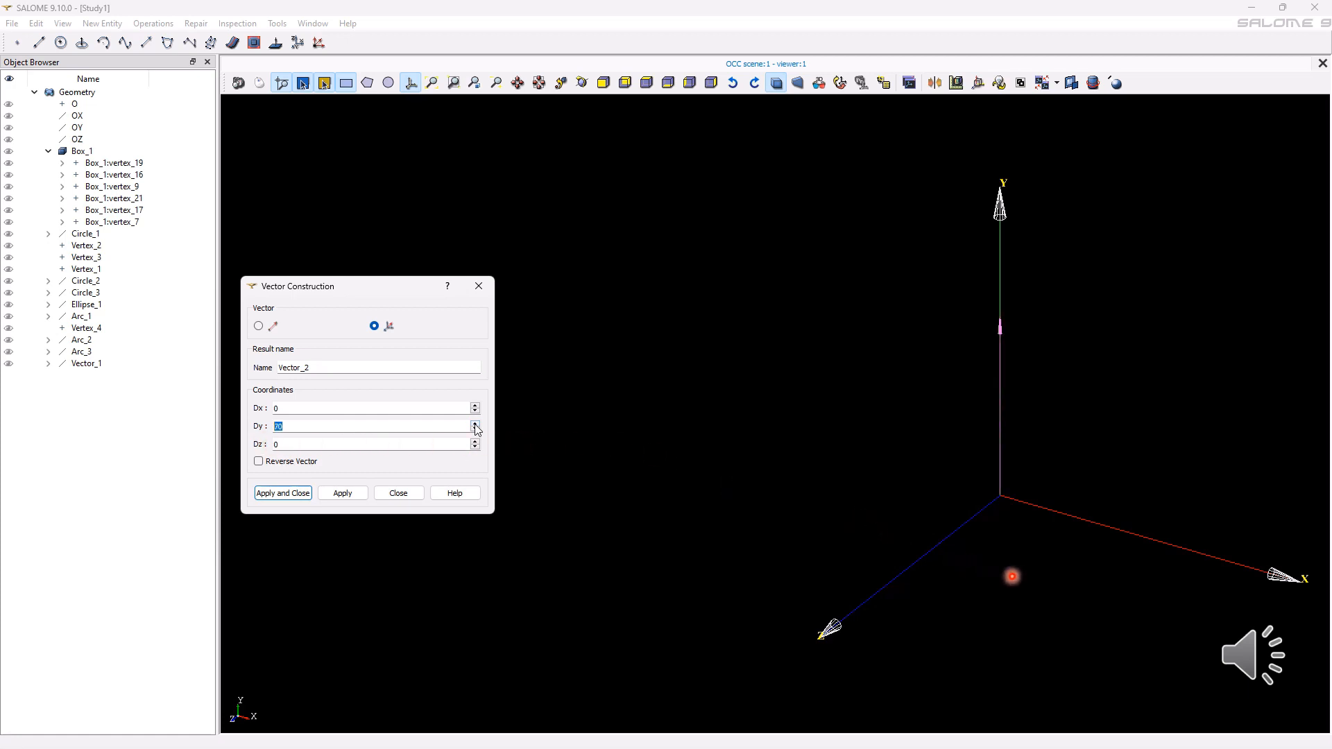
left_click(475, 424)
left_click(290, 445)
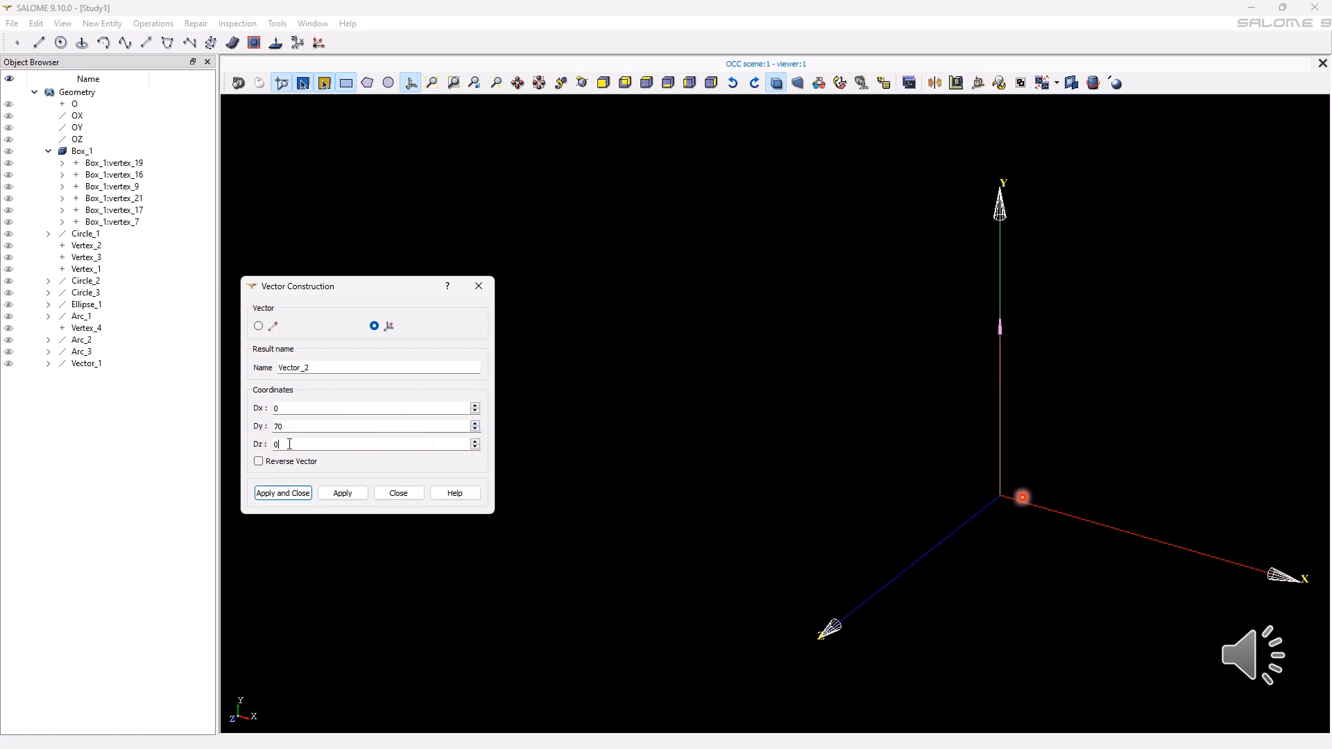
left_click(475, 442)
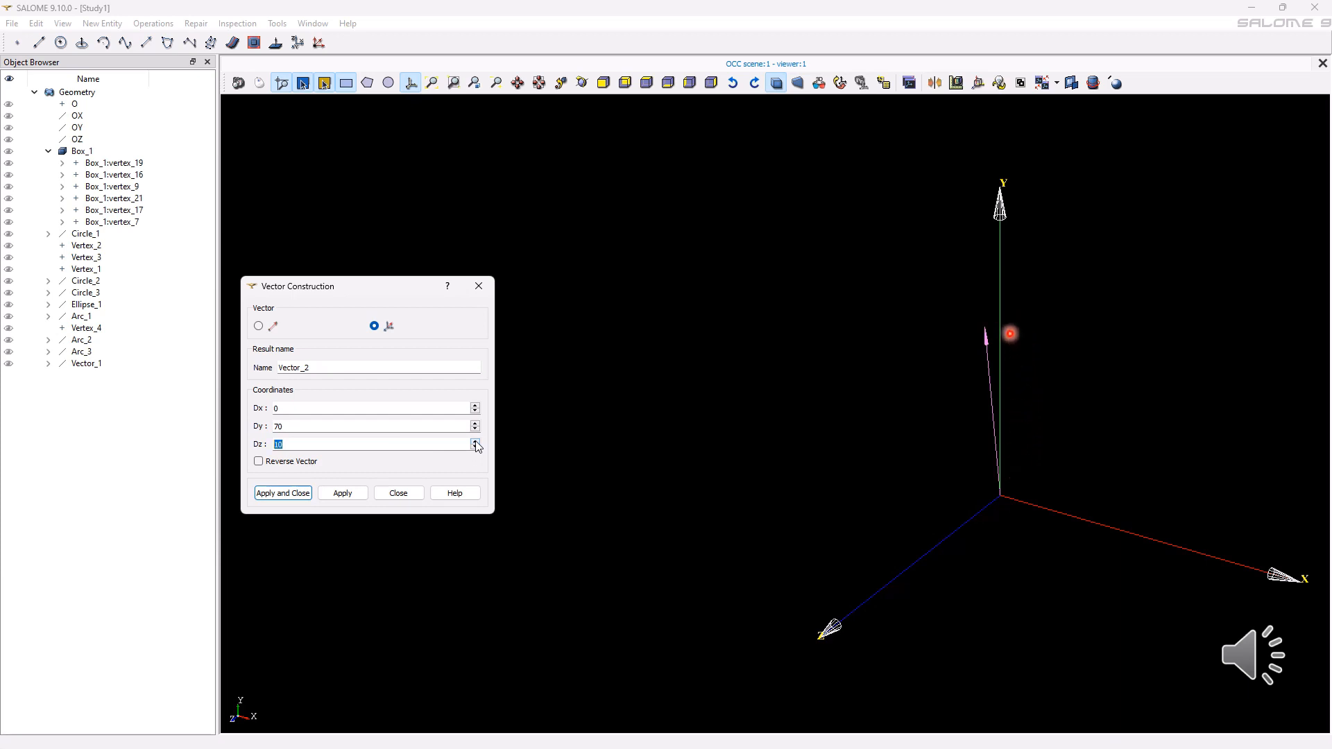
left_click(475, 442)
left_click(475, 442)
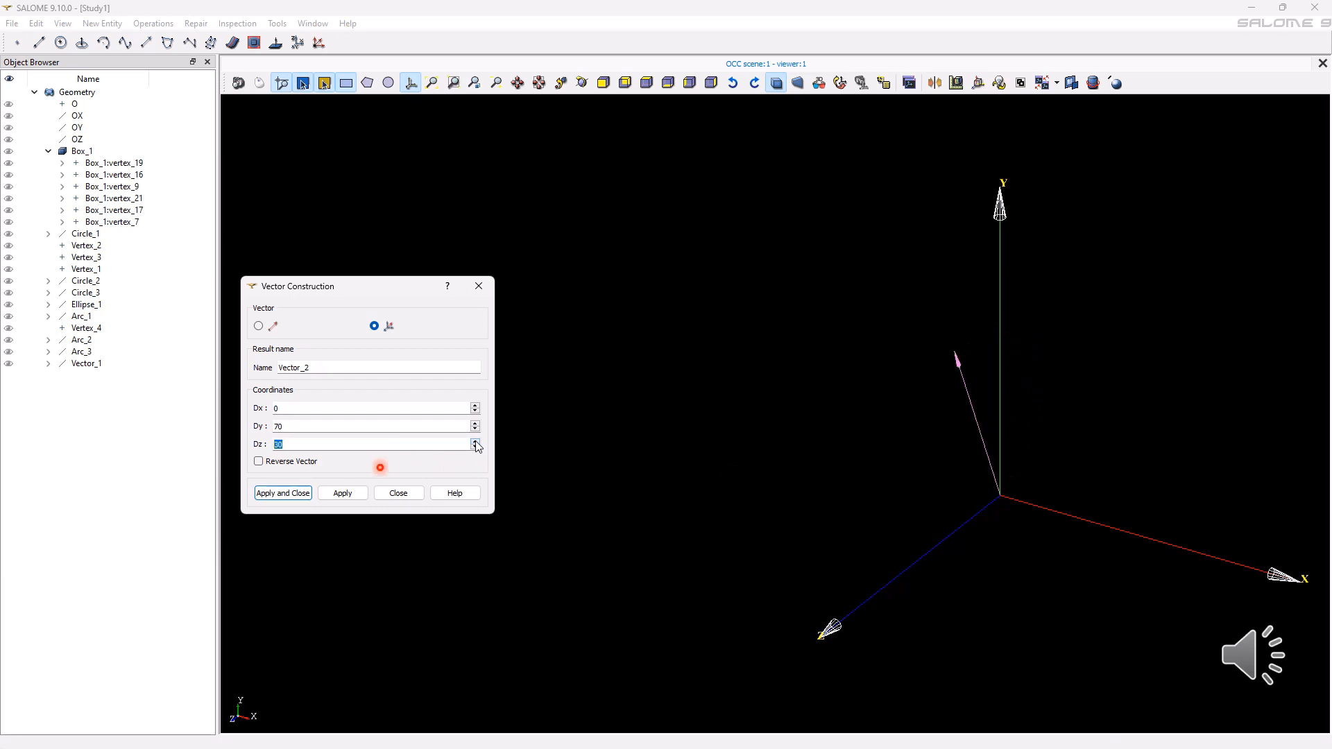
left_click(476, 442)
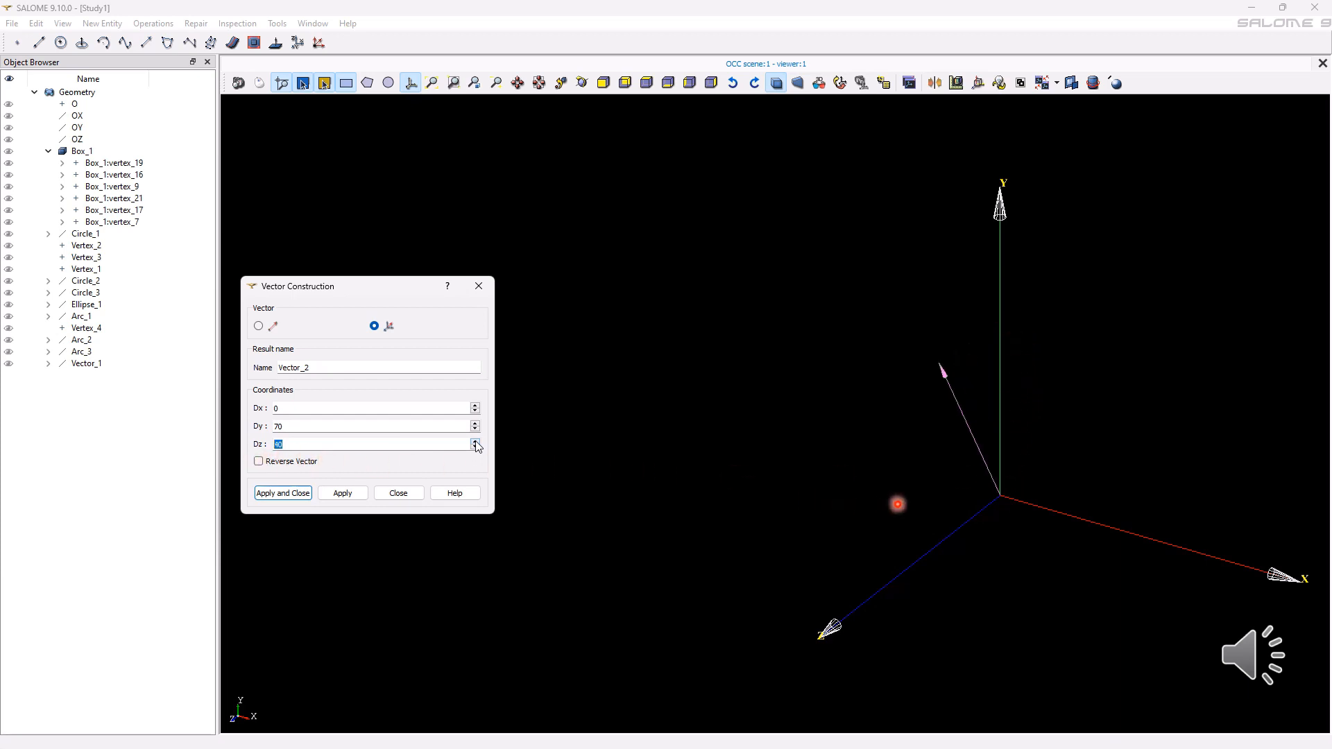
- Set the vector's Dx component to 110, create it and finish the vector construction
left_click(400, 408)
left_click(475, 406)
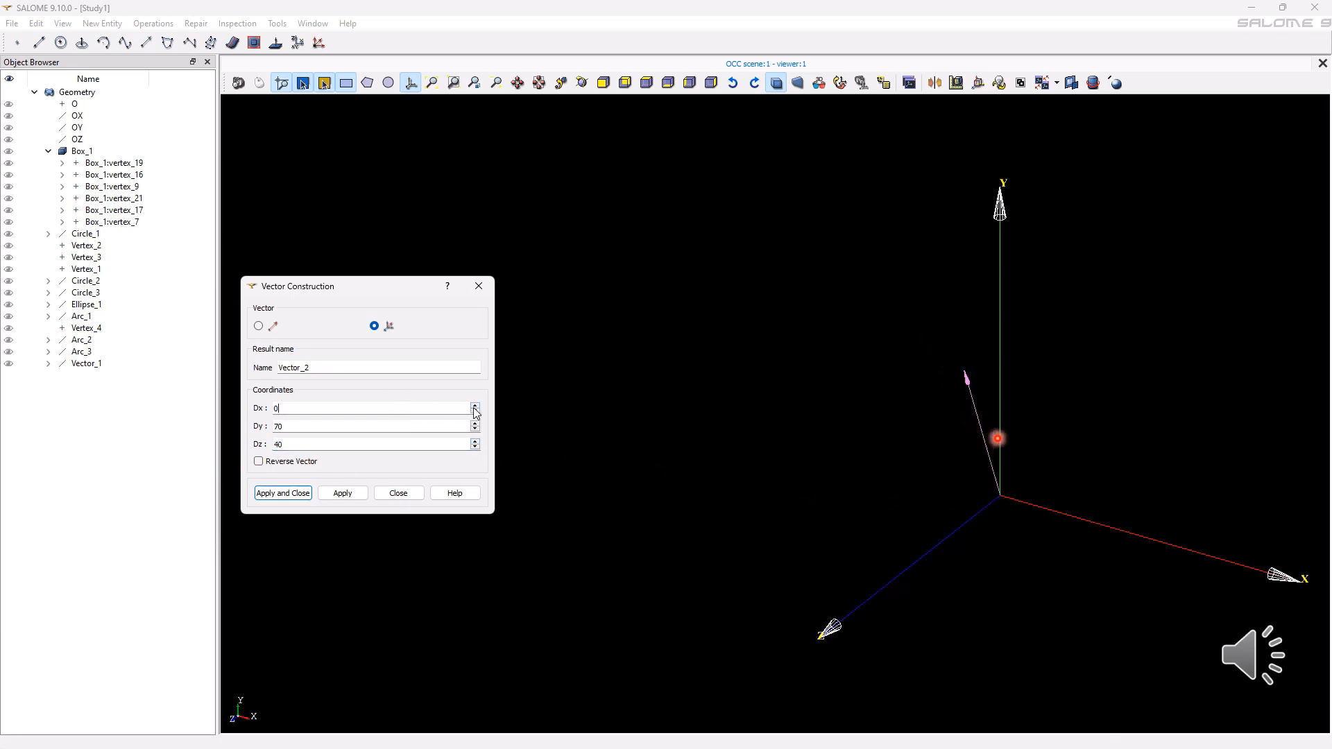
left_click(475, 405)
left_click(475, 406)
left_click(475, 406)
left_click(476, 406)
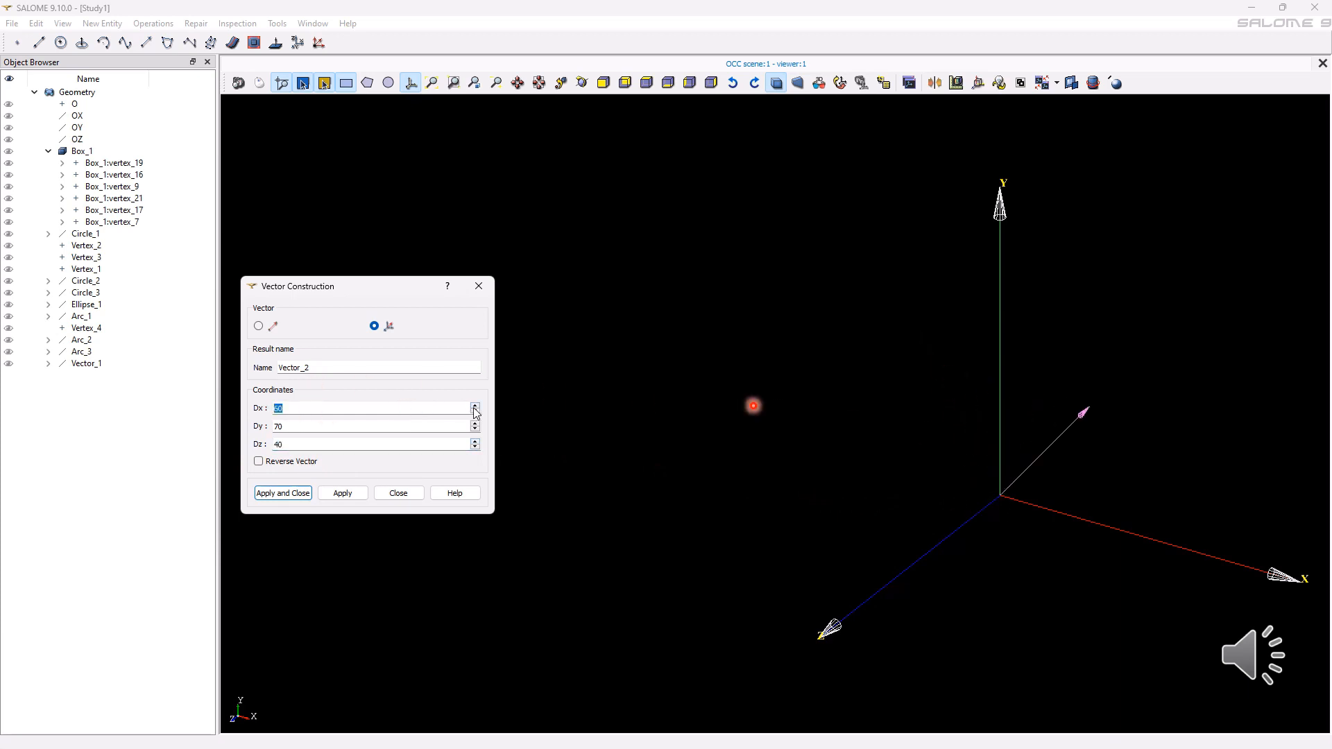
left_click(475, 406)
left_click(475, 406)
left_click(476, 407)
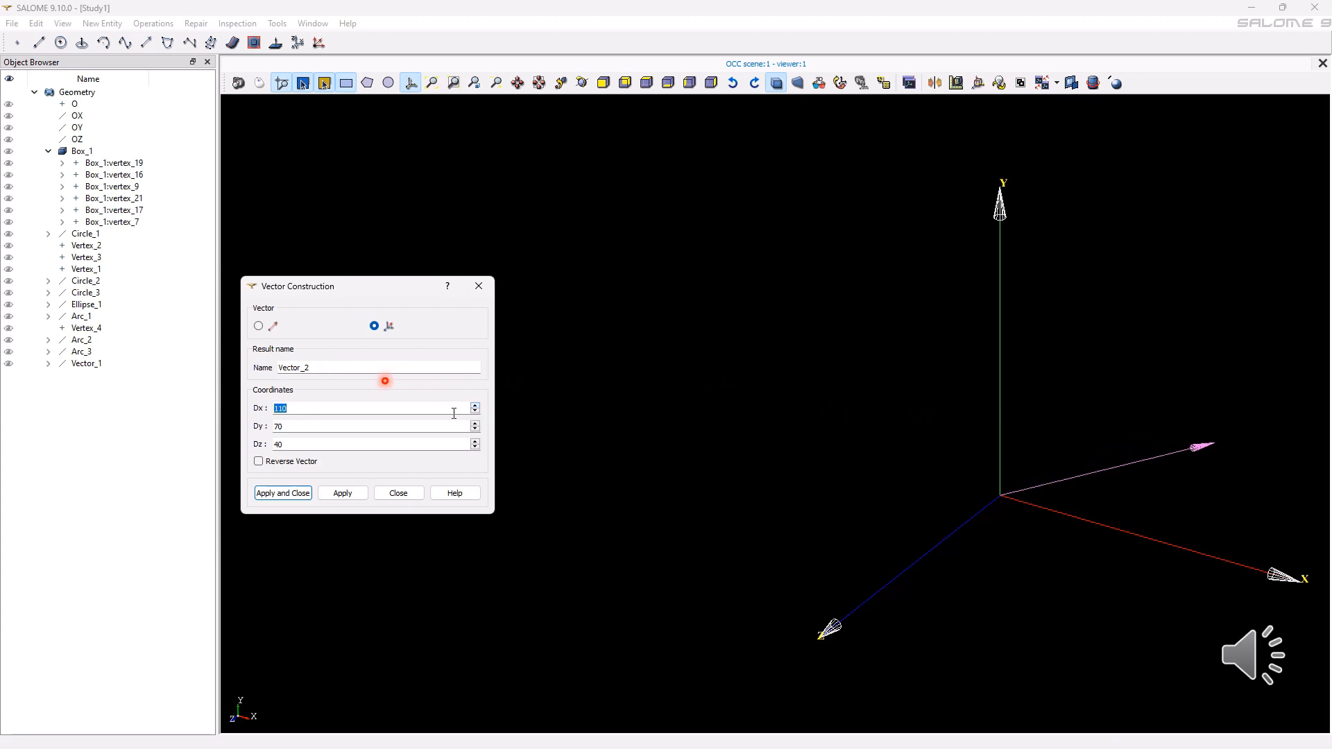
left_click(343, 494)
left_click(398, 494)
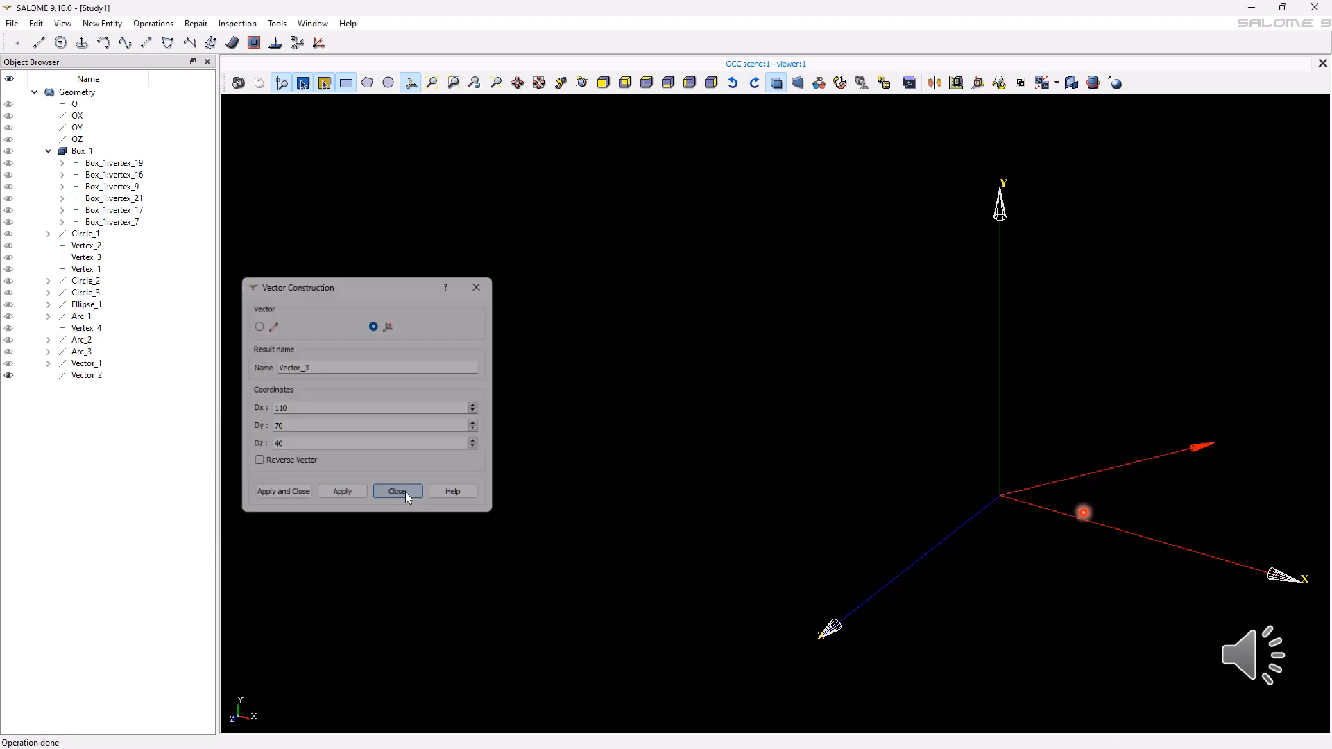
right_click_drag(1219, 523, 976, 321, "ctrl")
scroll(761, 394, "up", 3)
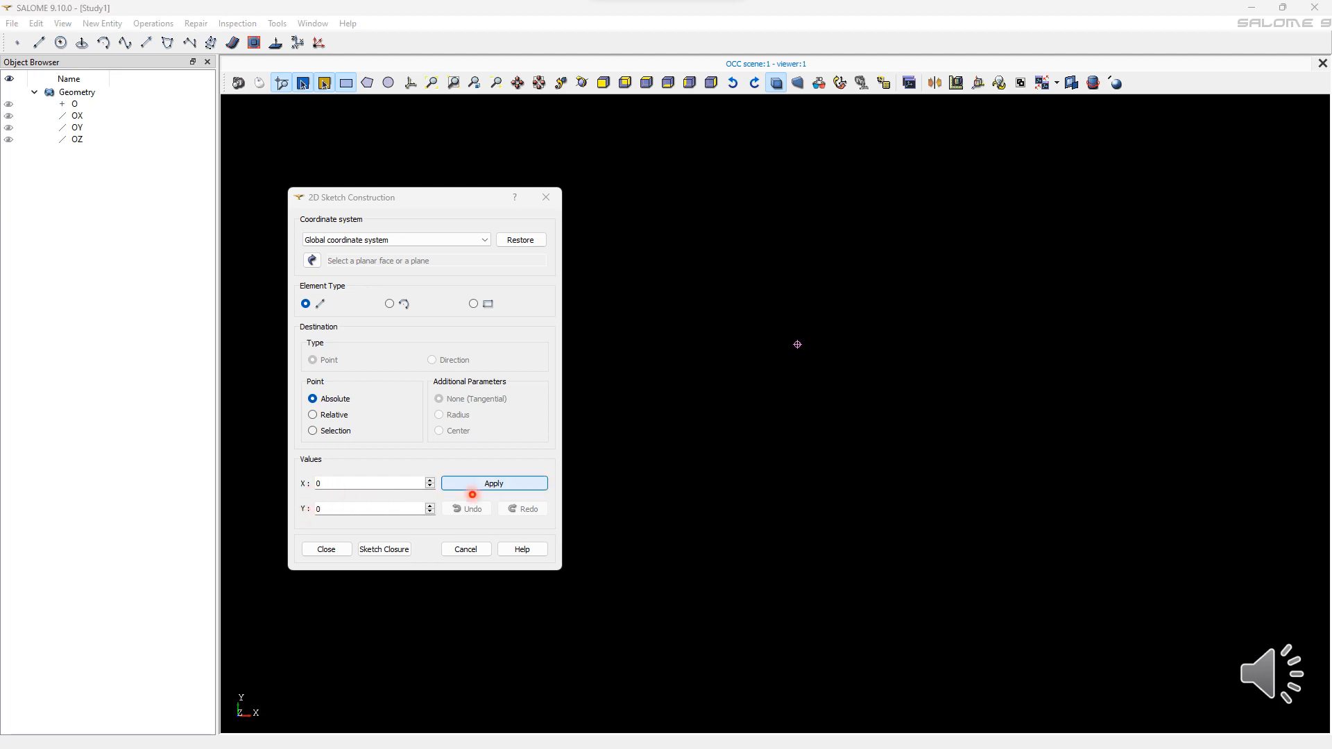
- Sketch a stepped 2D line outline through absolute points including (0, 0), (30, -60) and (90, -130), and close the sketch
left_click(486, 484)
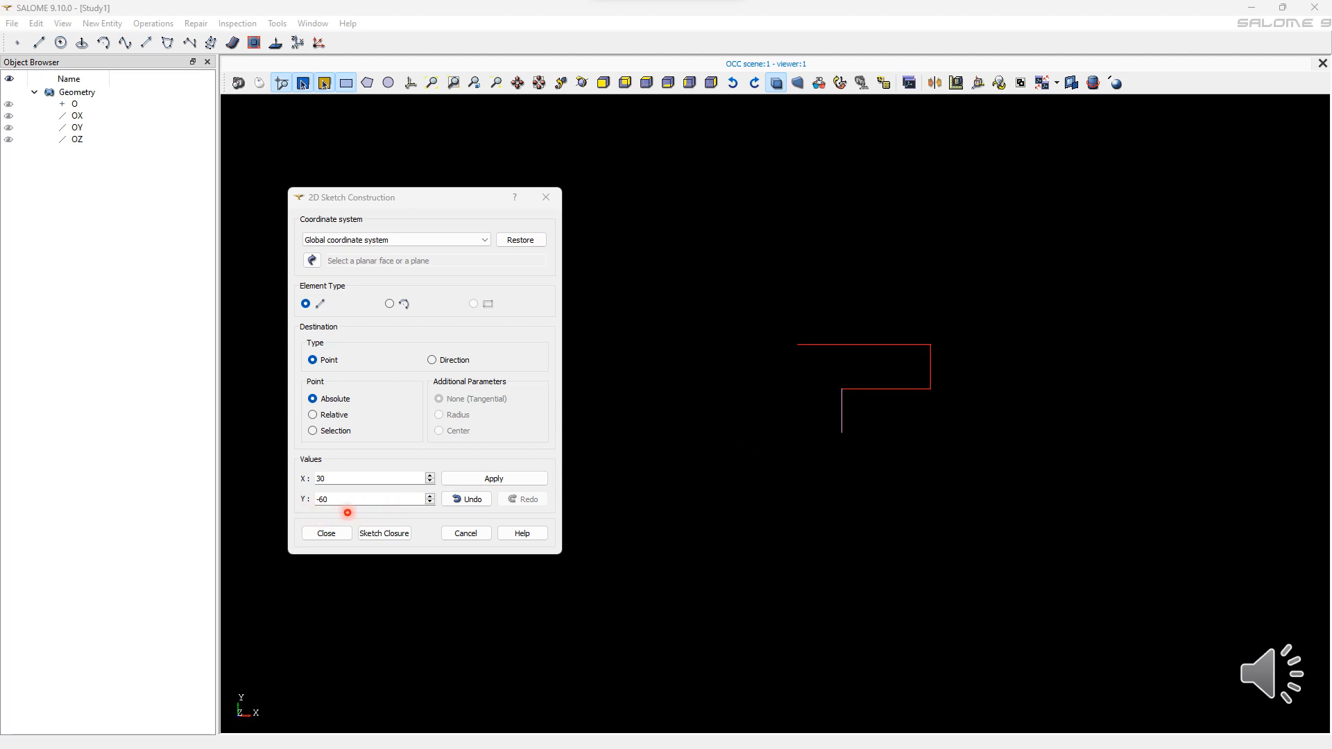
left_click(494, 479)
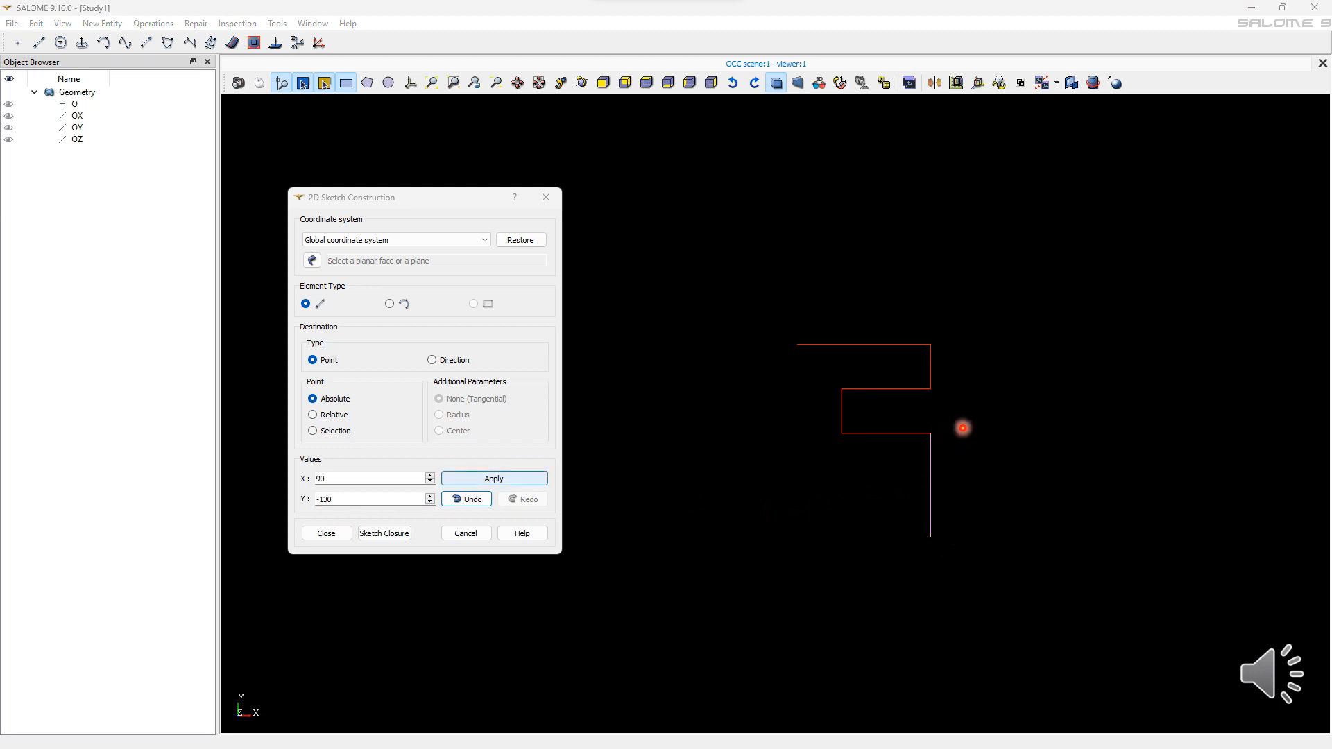
left_click(521, 480)
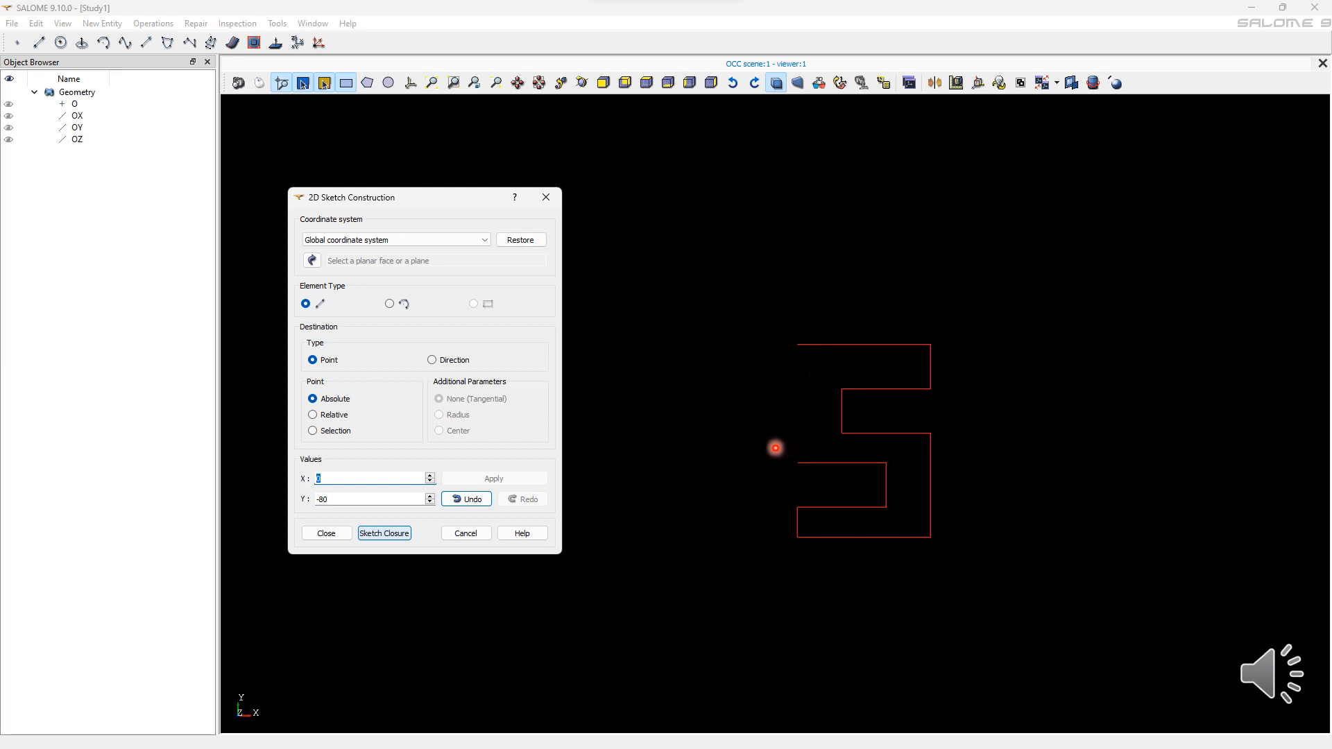
key("Return")
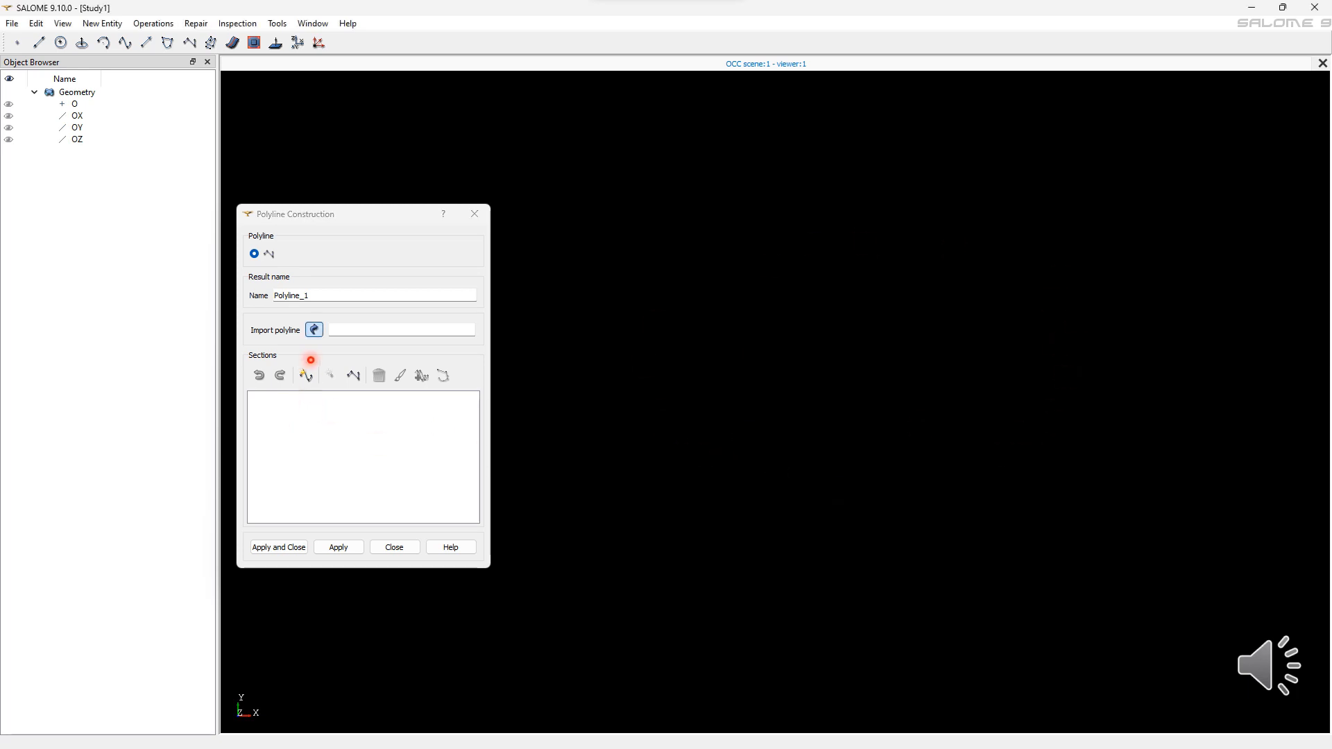
- Add a closed section of type Polyline, named Section_1, to the new polyline Polyline_1
left_click(306, 375)
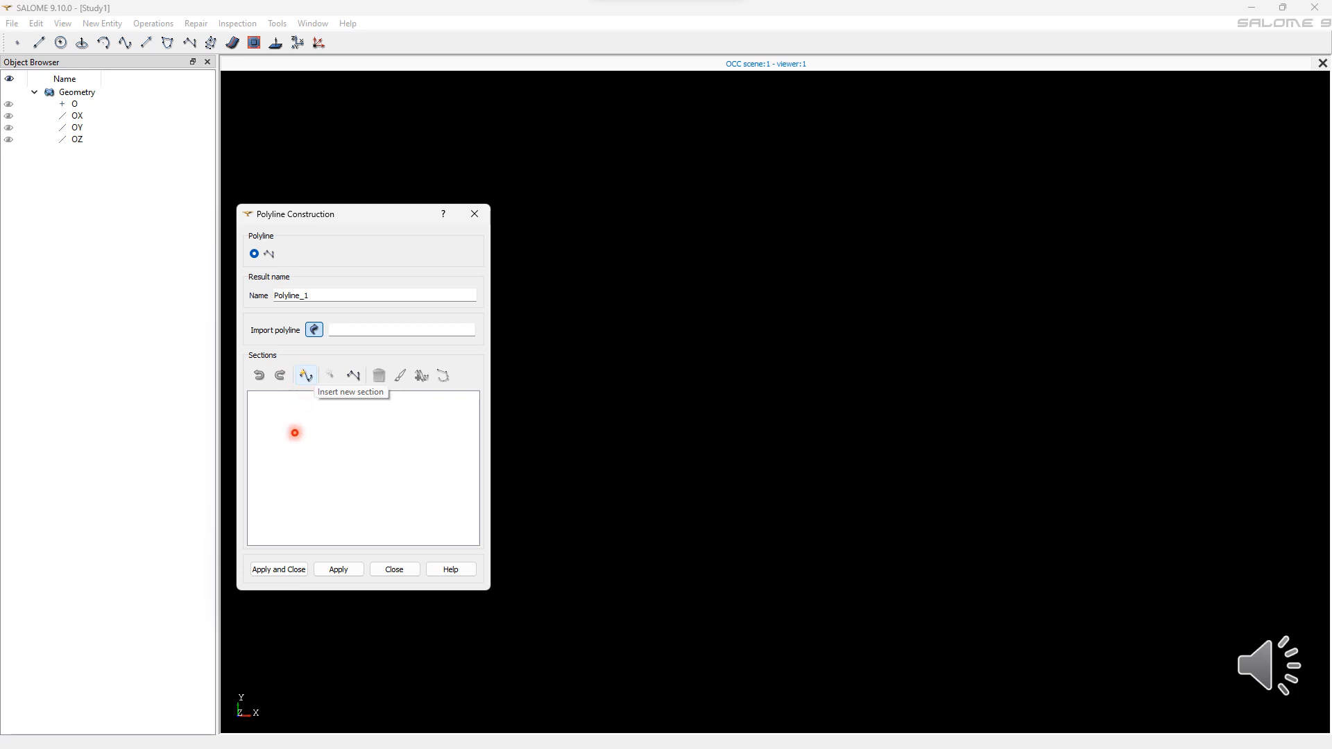
left_click(305, 375)
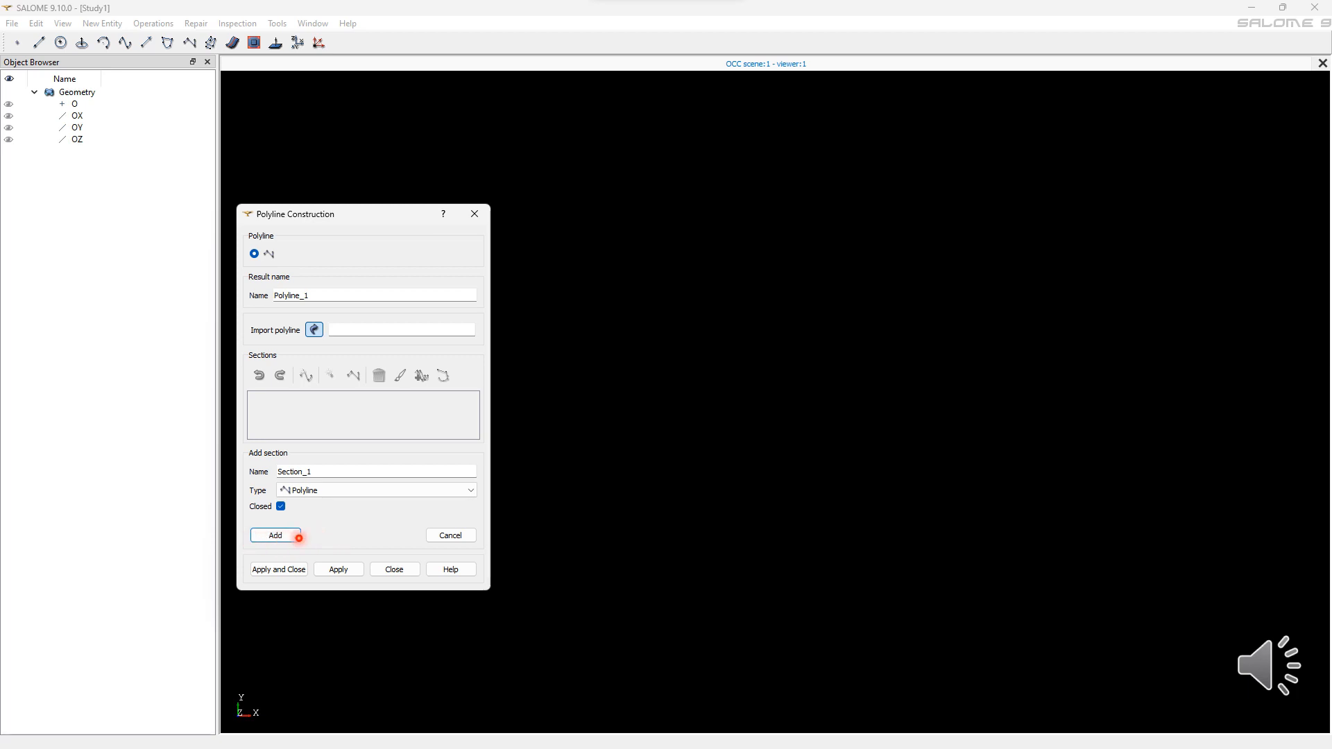
left_click(274, 540)
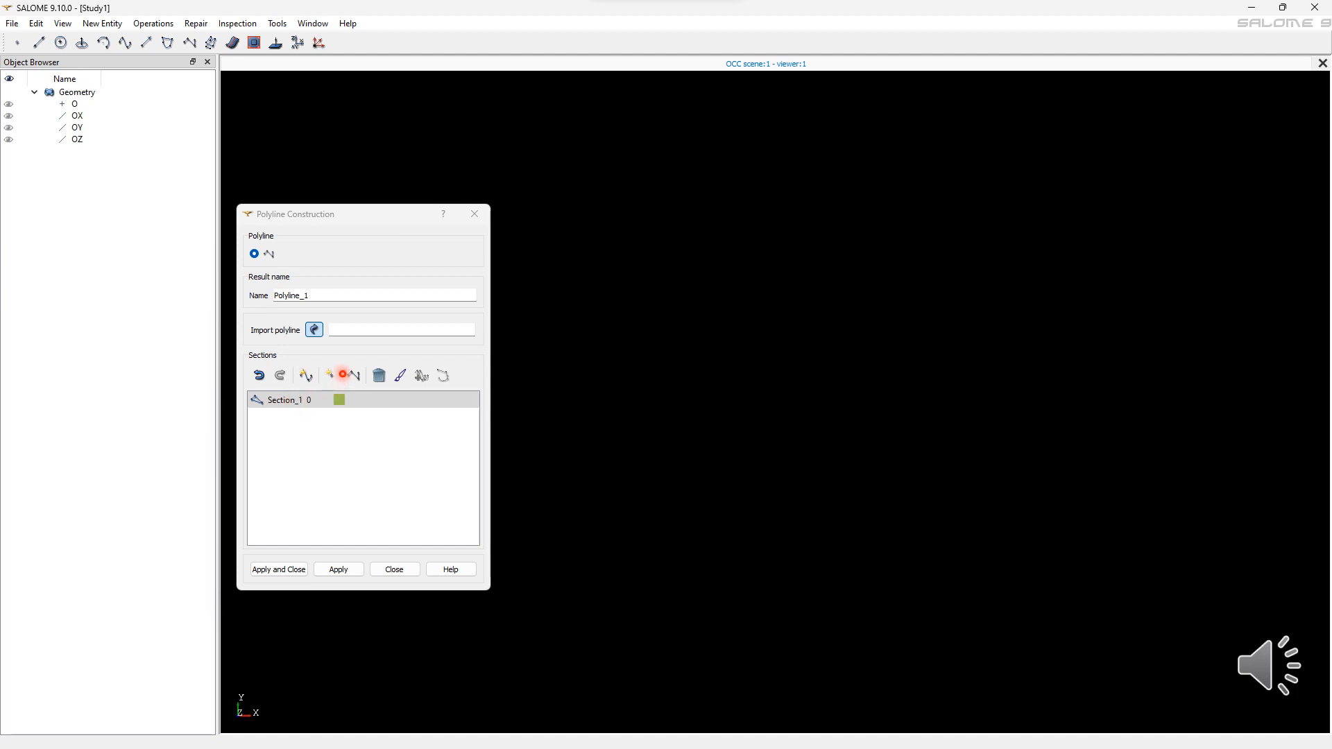
- Place seven points of Section_1 in the viewer as an irregular closed outline, and create the polyline
left_click(331, 374)
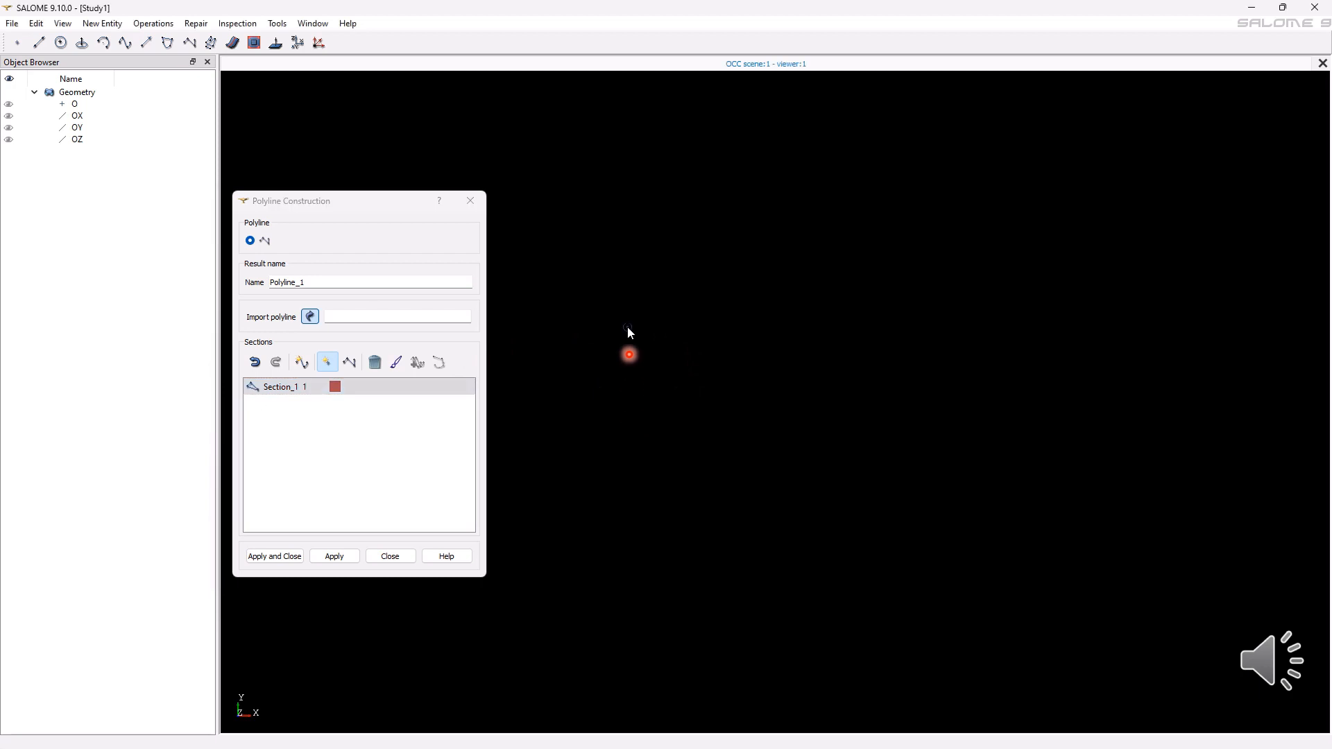
left_click(759, 252)
left_click(955, 234)
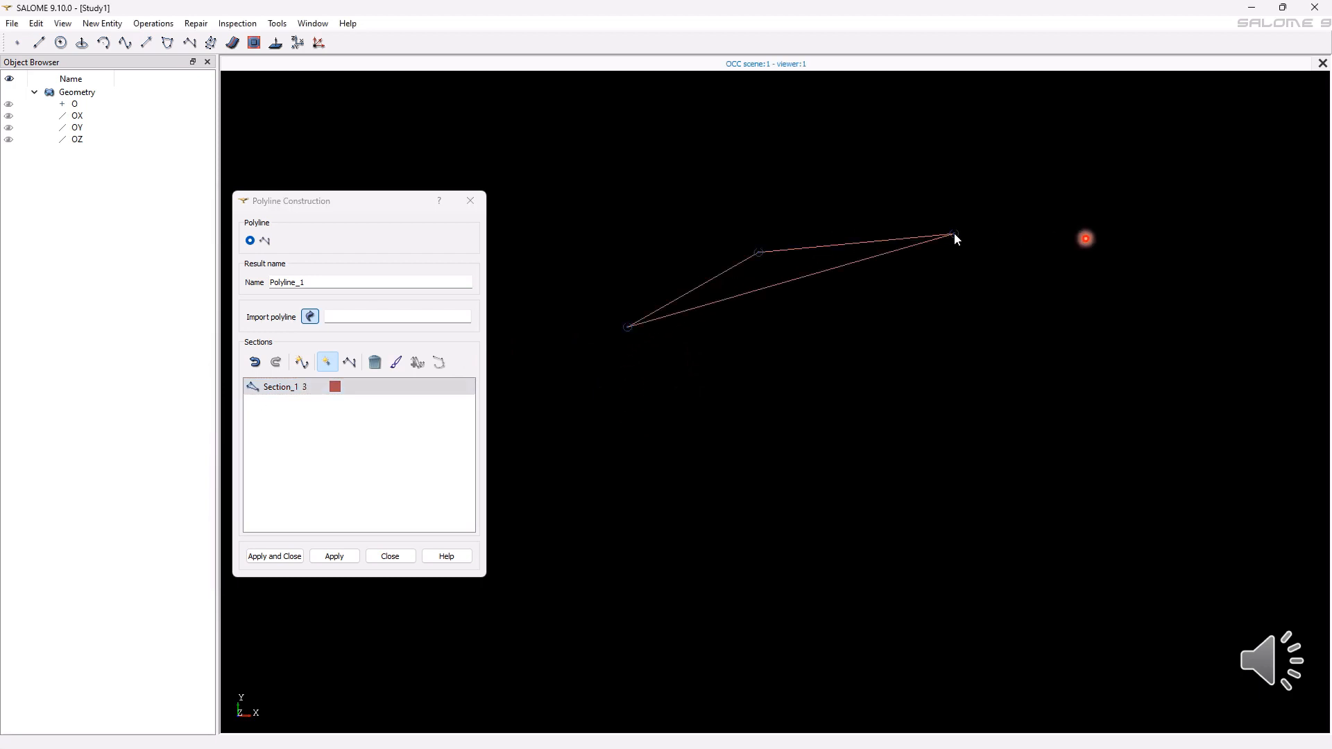
left_click(1144, 281)
left_click(1237, 409)
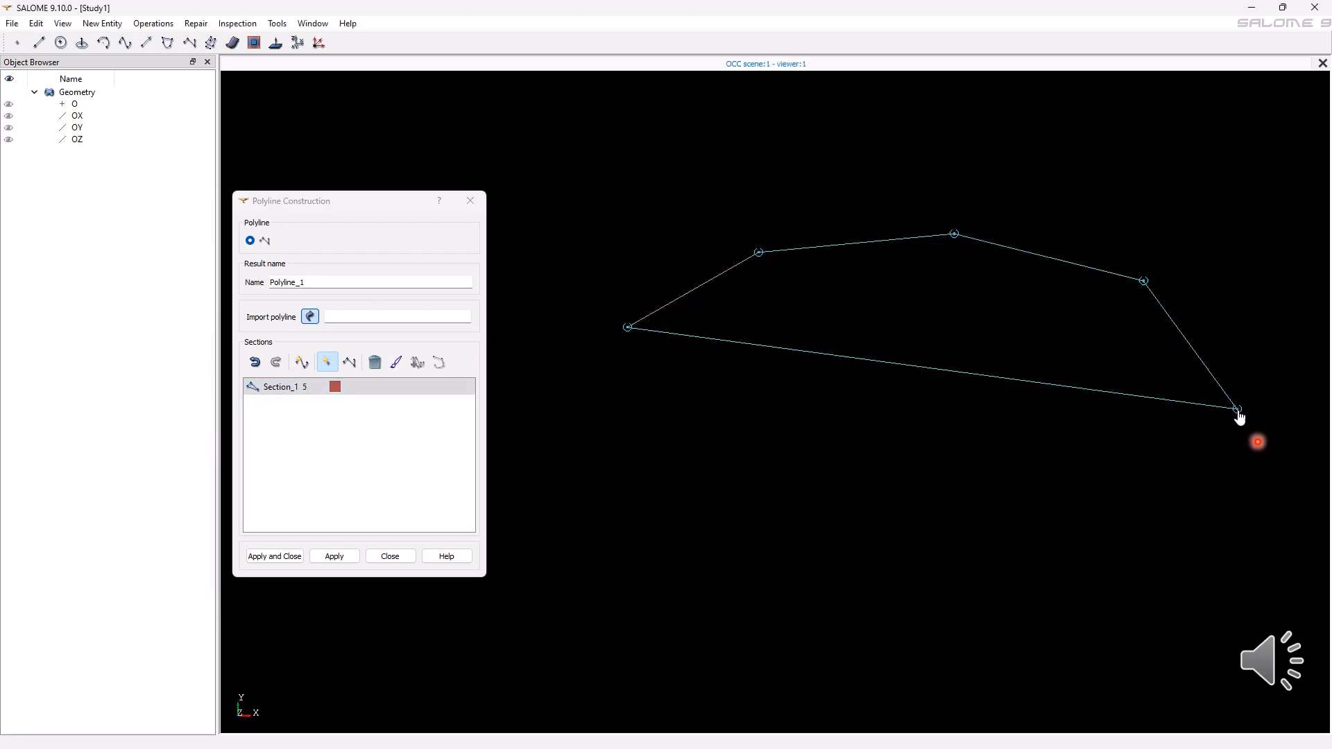
left_click(1225, 548)
left_click(767, 543)
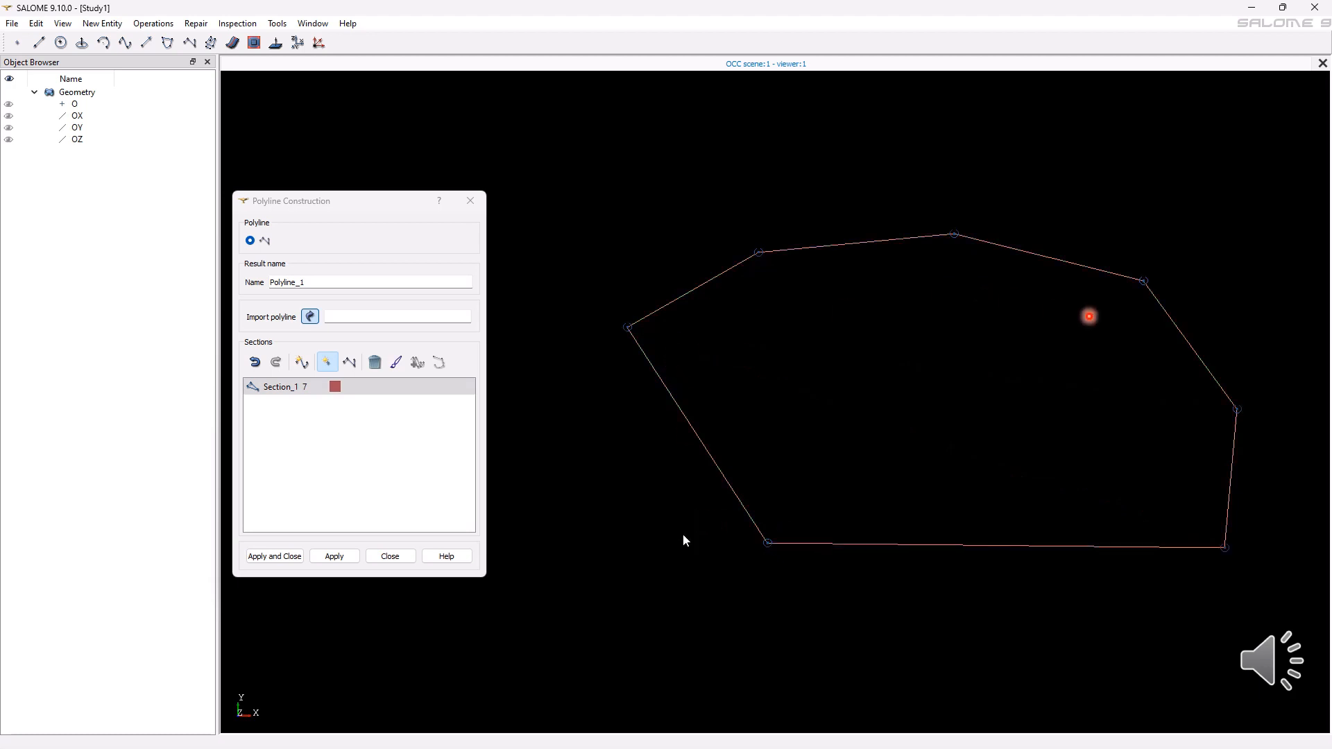
left_click(326, 559)
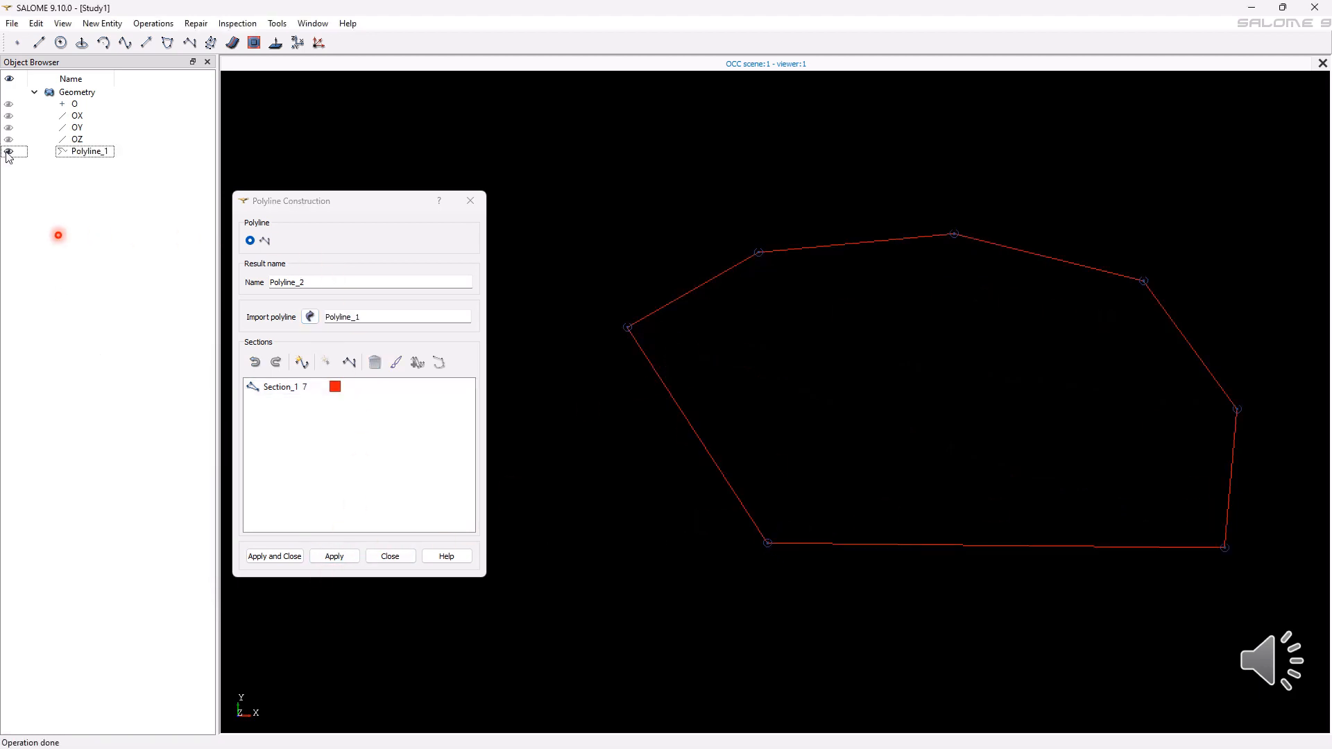
left_click(399, 558)
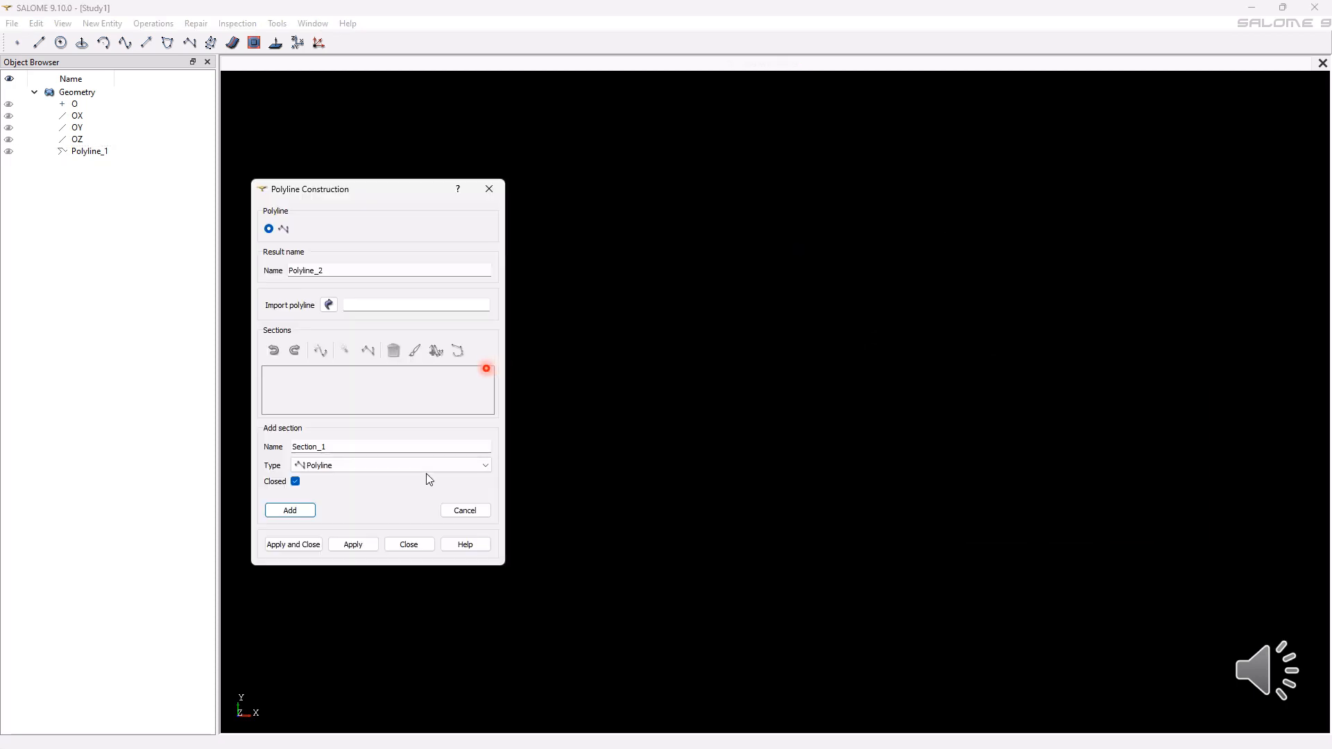
- Add a closed section of type Spline, named Section_1, to the new polyline Polyline_2
left_click(437, 467)
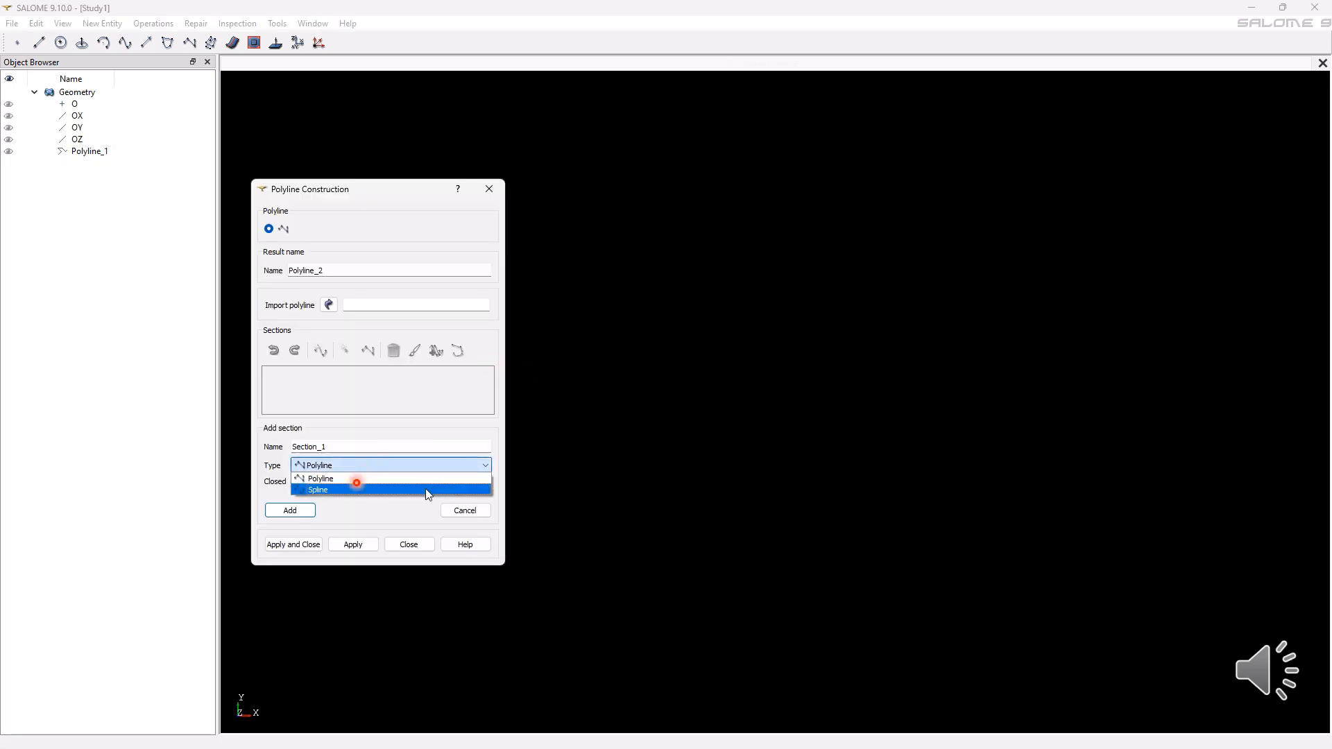
left_click(427, 490)
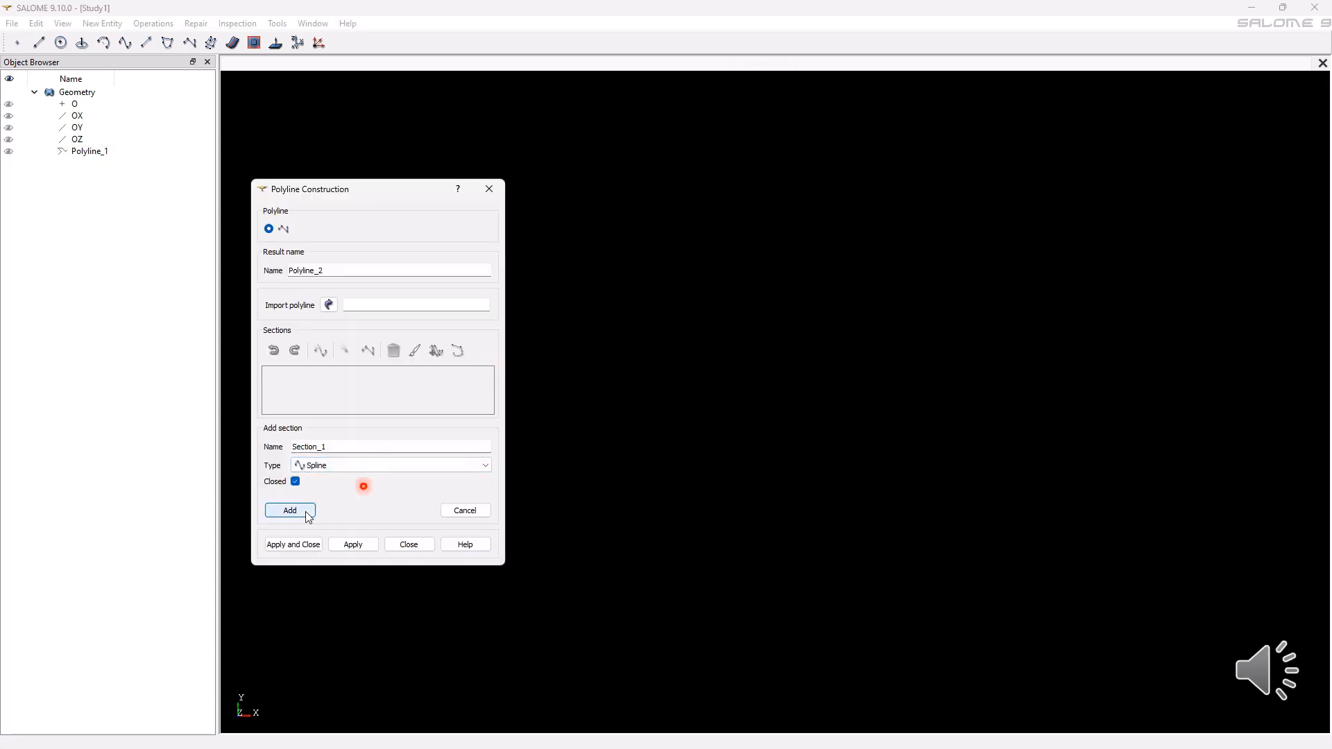
left_click(308, 516)
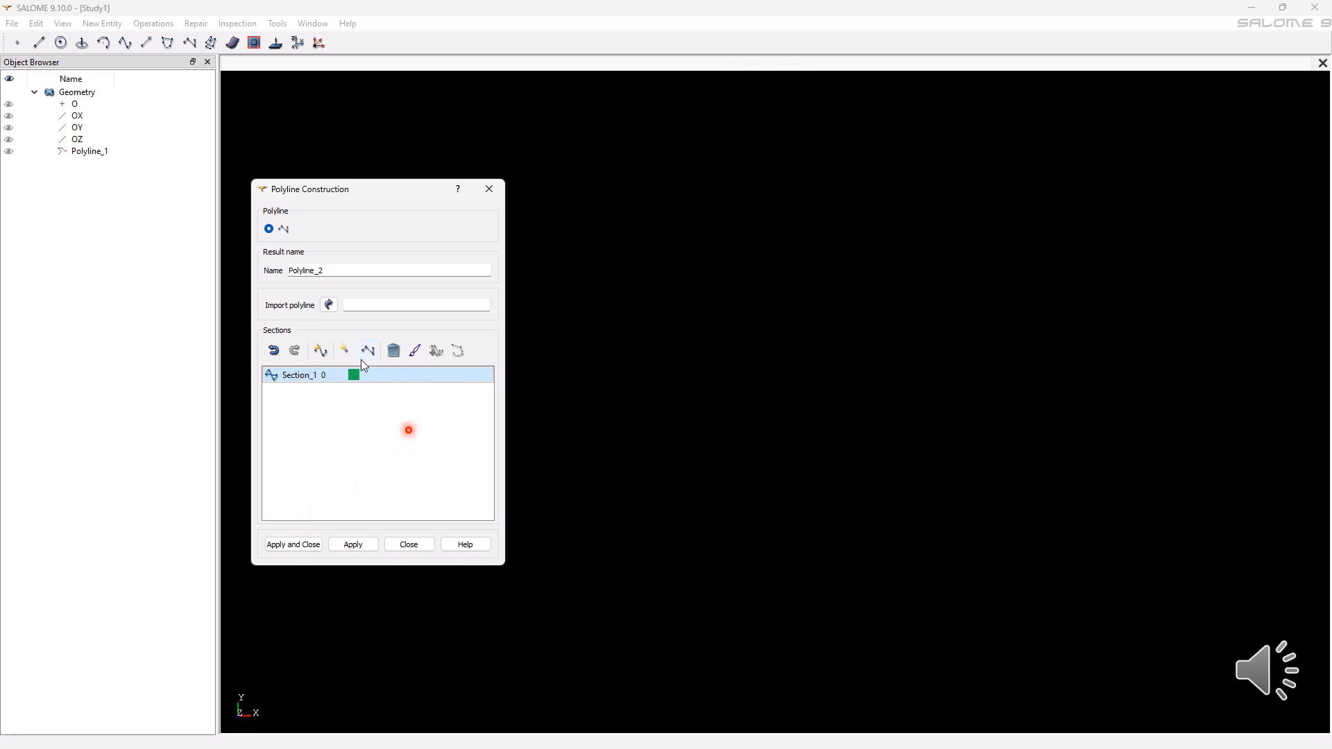
- Place seven points of the spline section as a large closed curve with a deep upper notch, and create Polyline_2
left_click(344, 352)
left_click(734, 391)
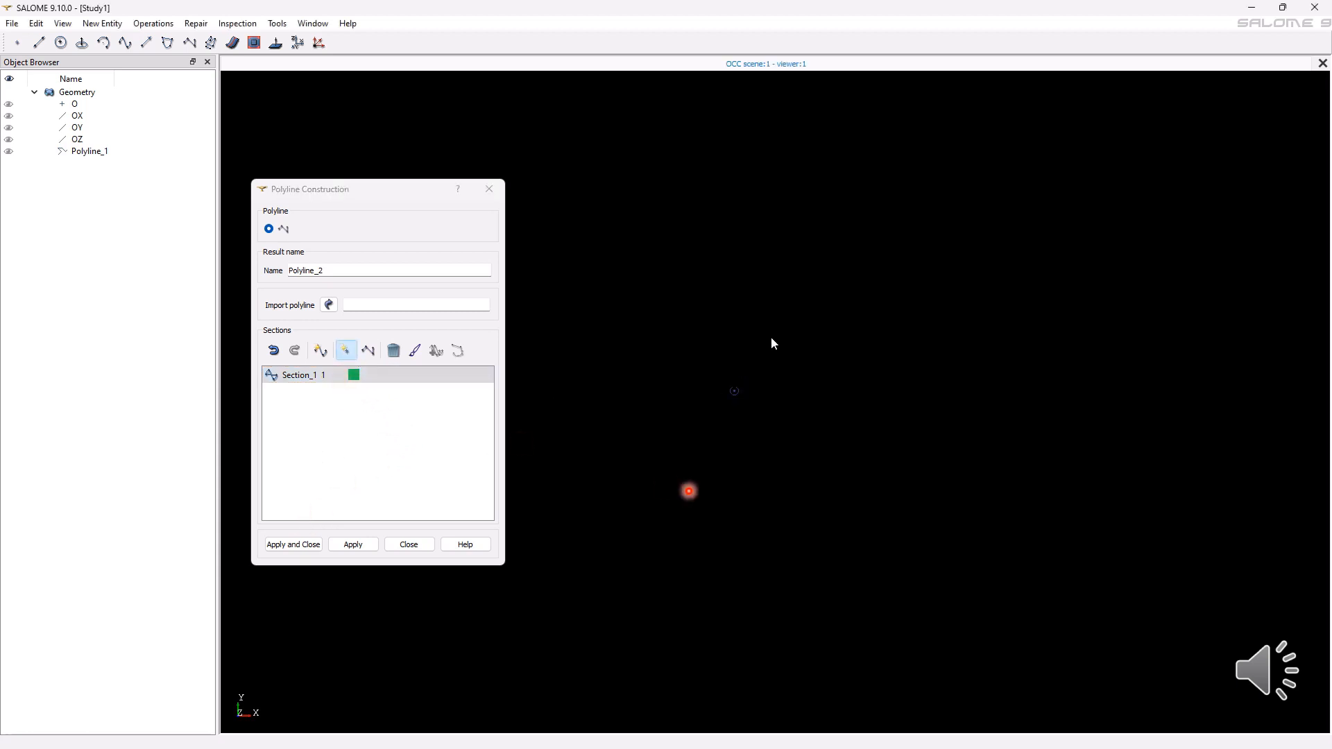
left_click(899, 243)
left_click(1126, 335)
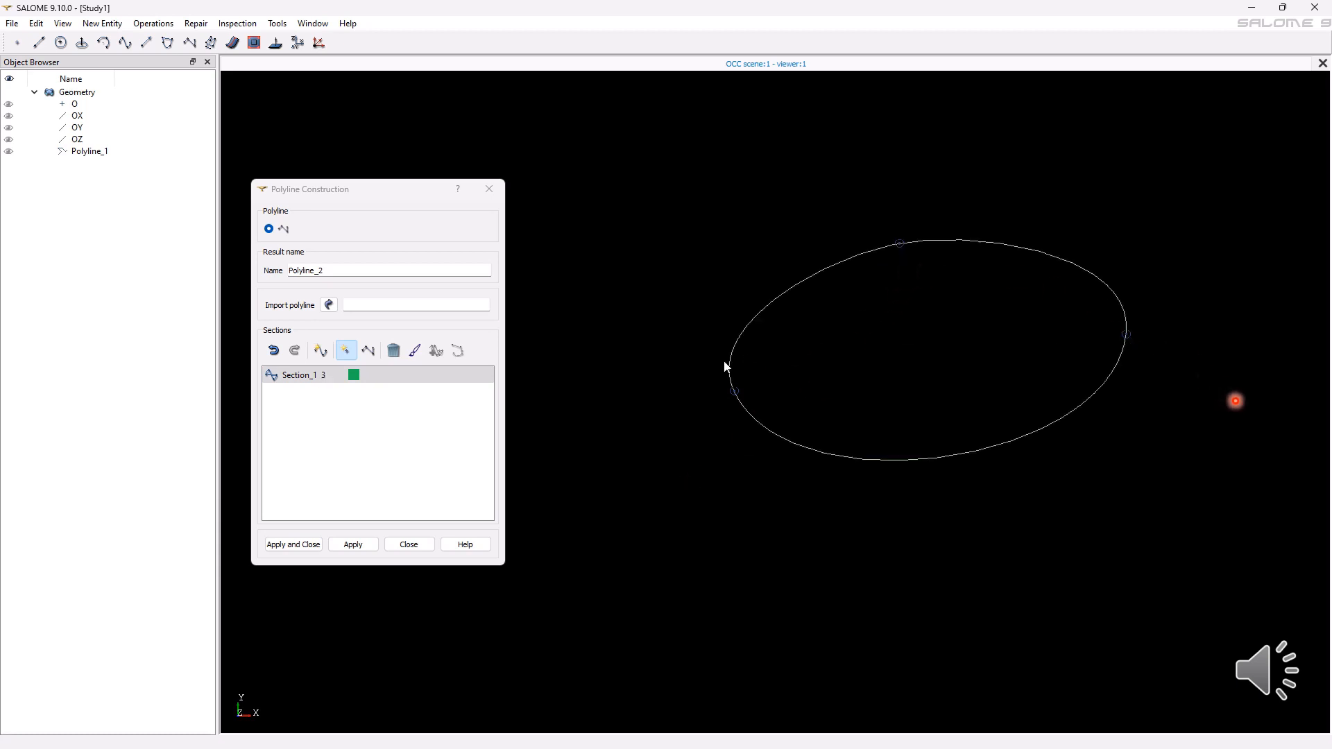
left_click(1085, 601)
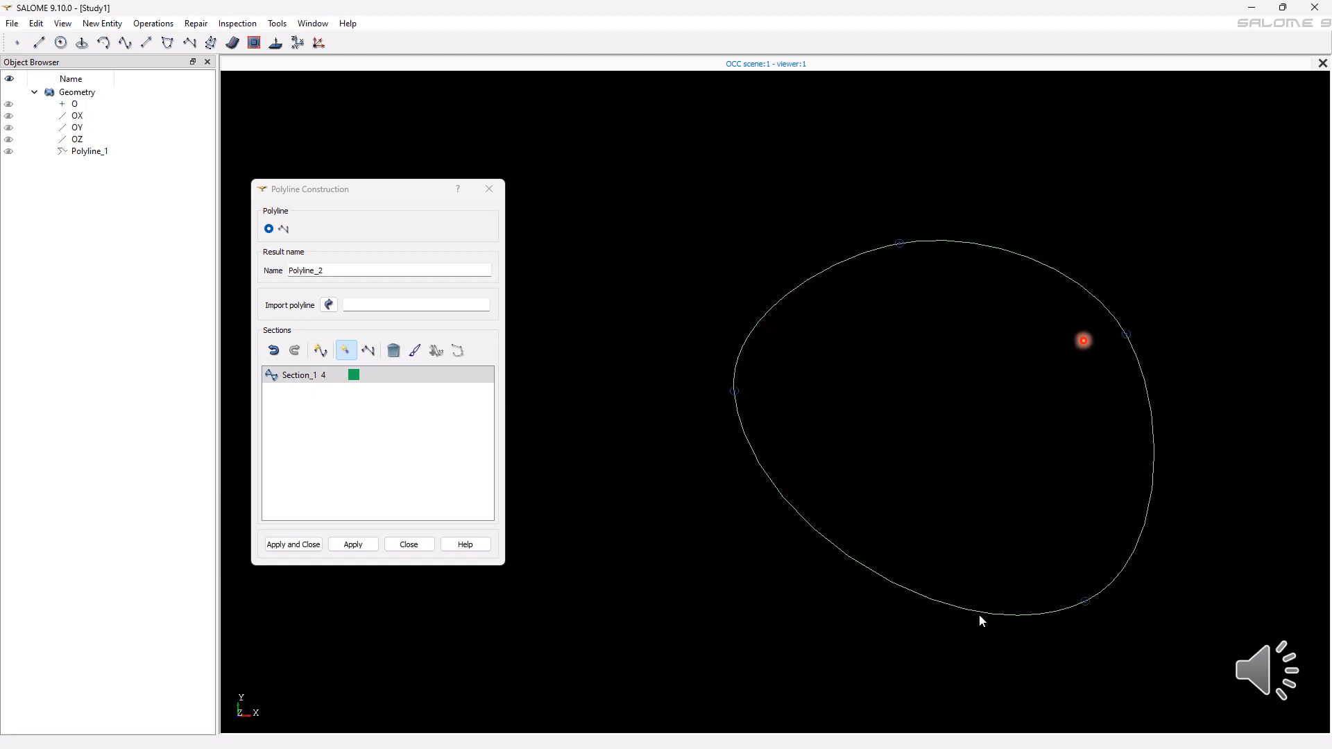
left_click(648, 670)
left_click(657, 239)
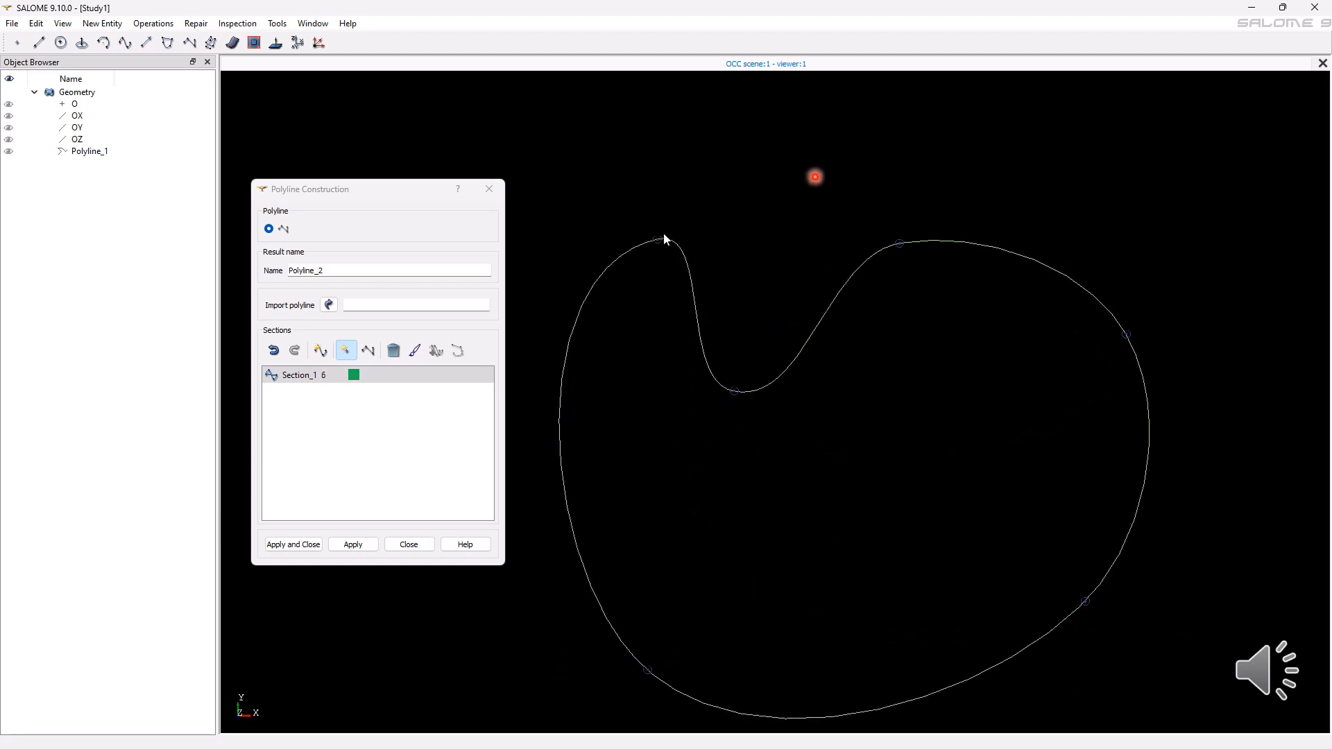
left_click(784, 139)
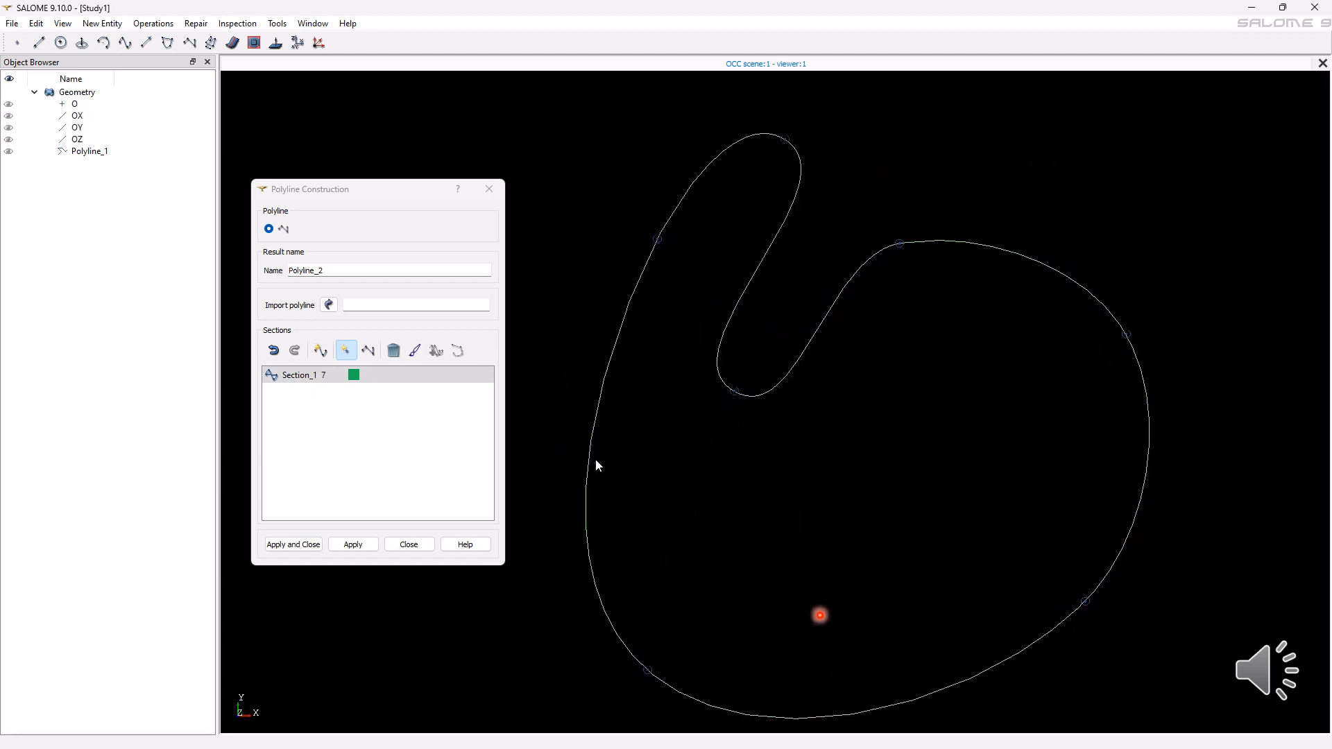
left_click(352, 545)
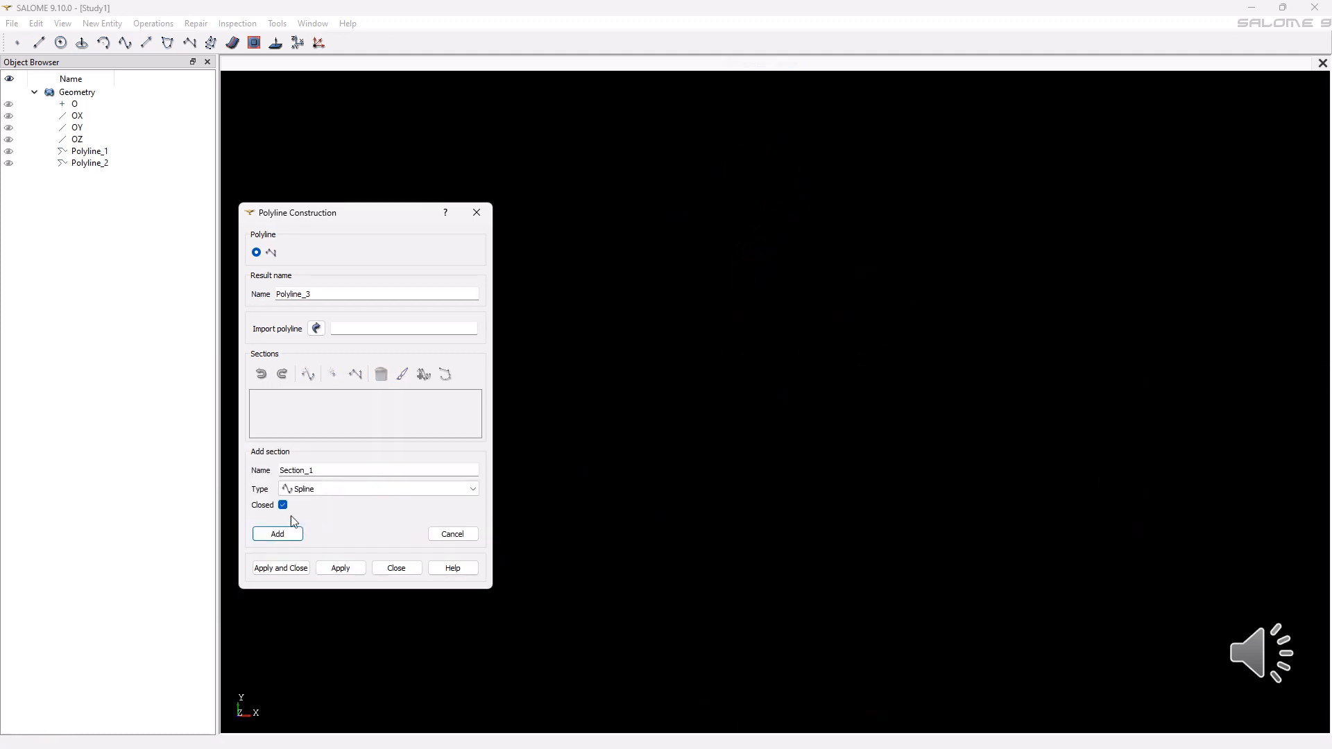
- Add an open Spline section named Section_1 to Polyline_3, and place its first ten points as an arch followed by a U-shaped dip
left_click(283, 506)
left_click(277, 534)
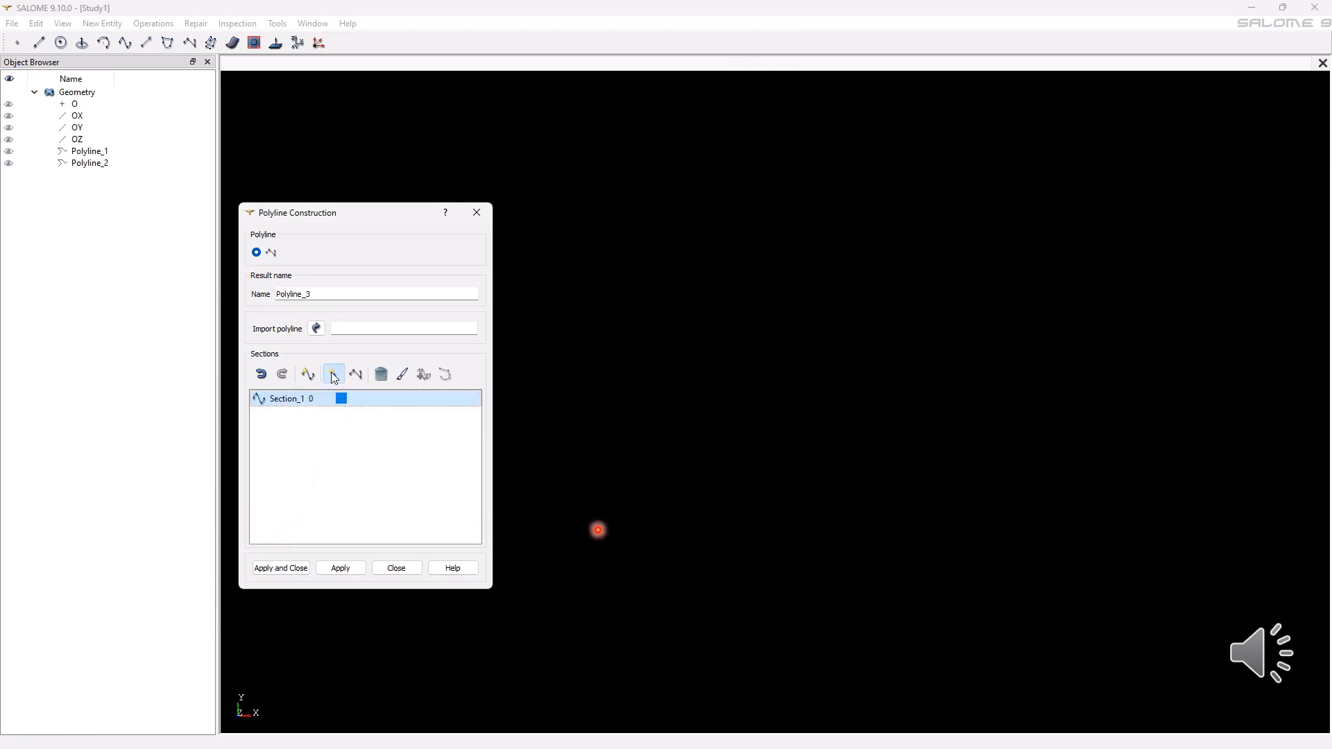
left_click(624, 380)
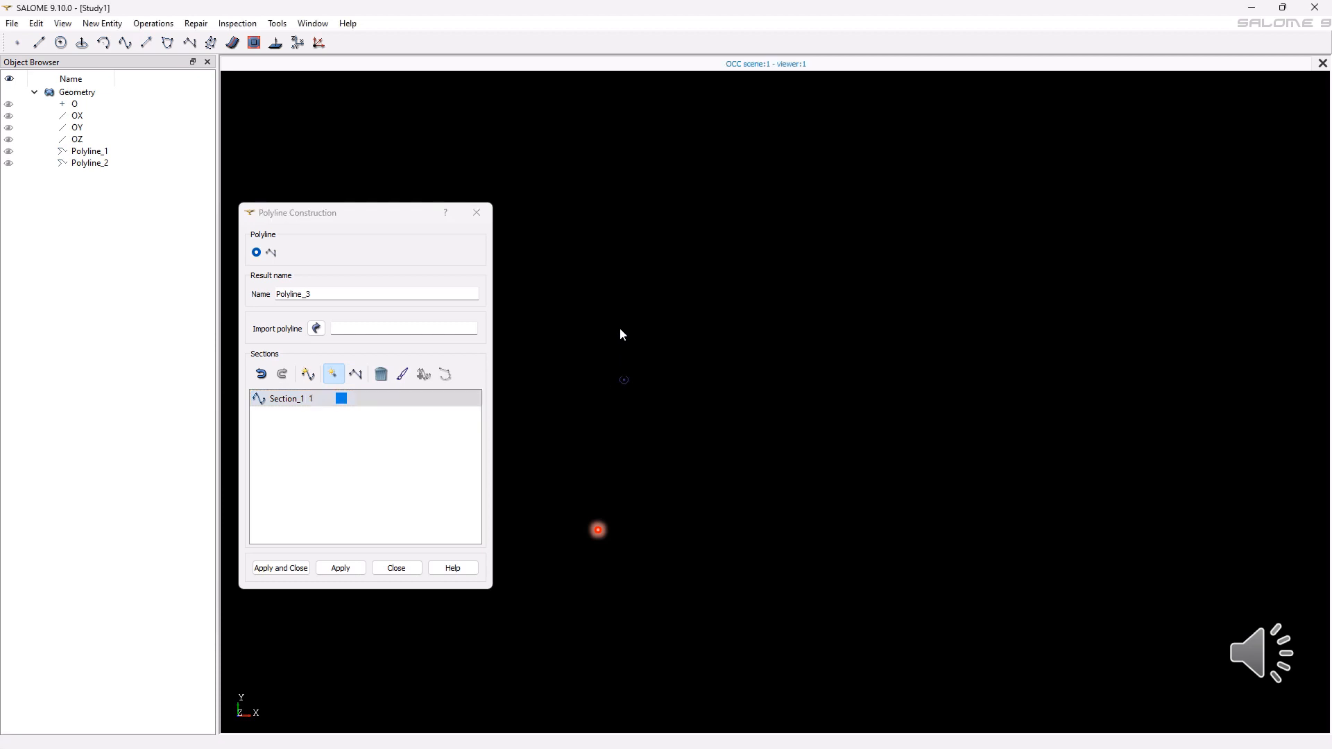
left_click(637, 284)
left_click(661, 266)
left_click(721, 264)
left_click(732, 293)
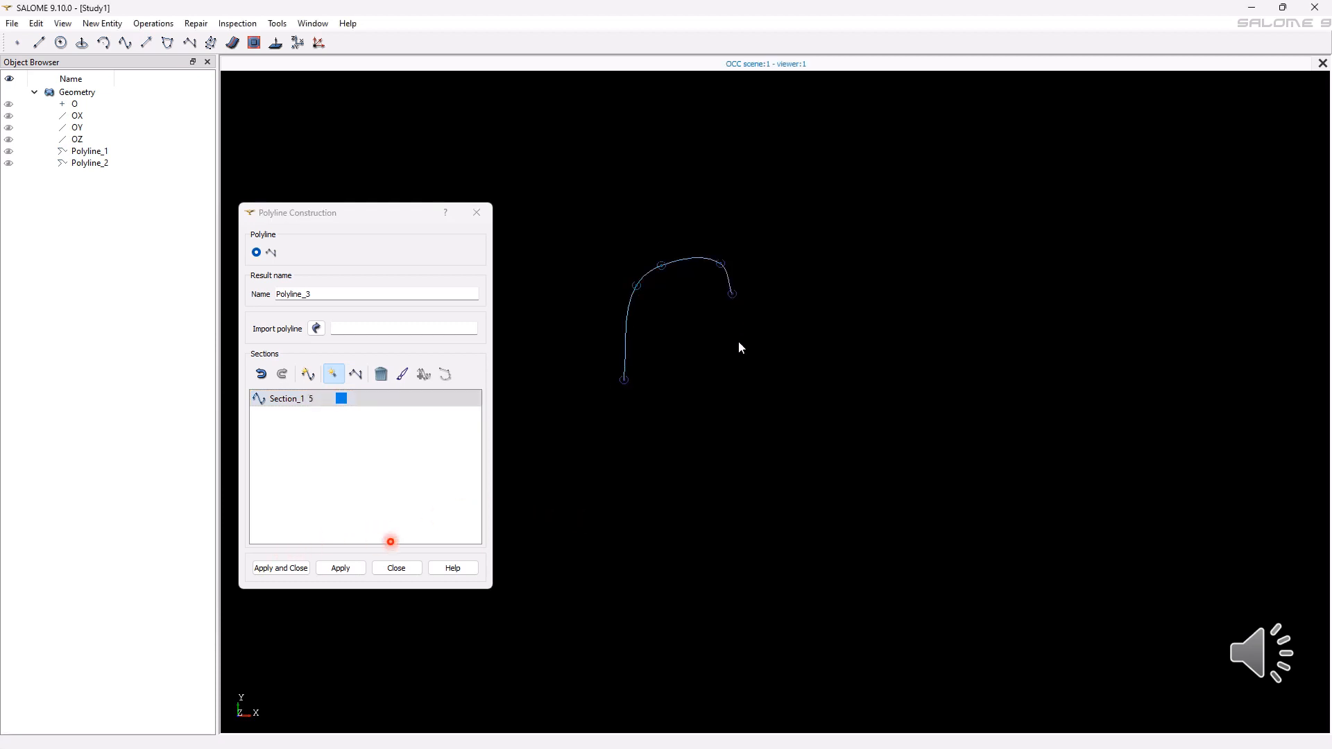
left_click(749, 377)
left_click(850, 294)
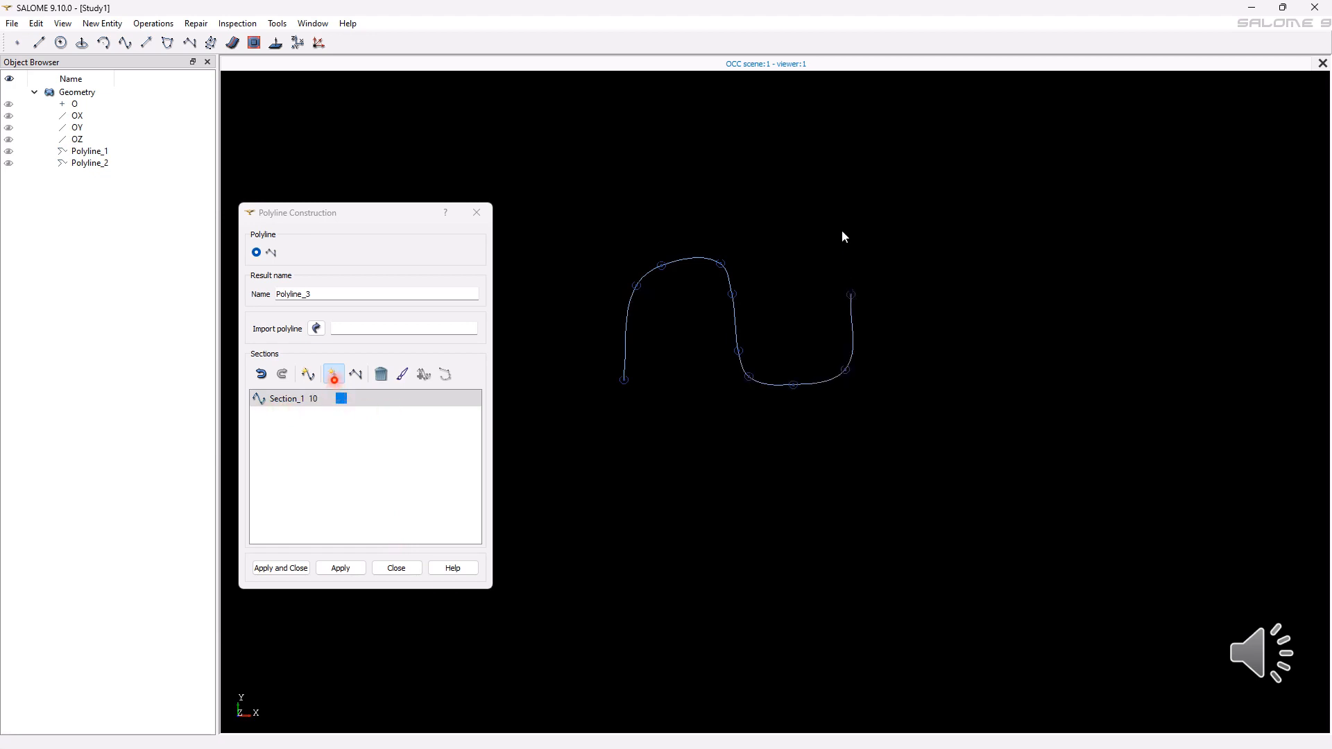
- Continue the spline with eight more points forming a large lobe that curves around and back inward below the dip
left_click(842, 231)
left_click(945, 193)
left_click(1098, 226)
left_click(1164, 329)
left_click(1218, 482)
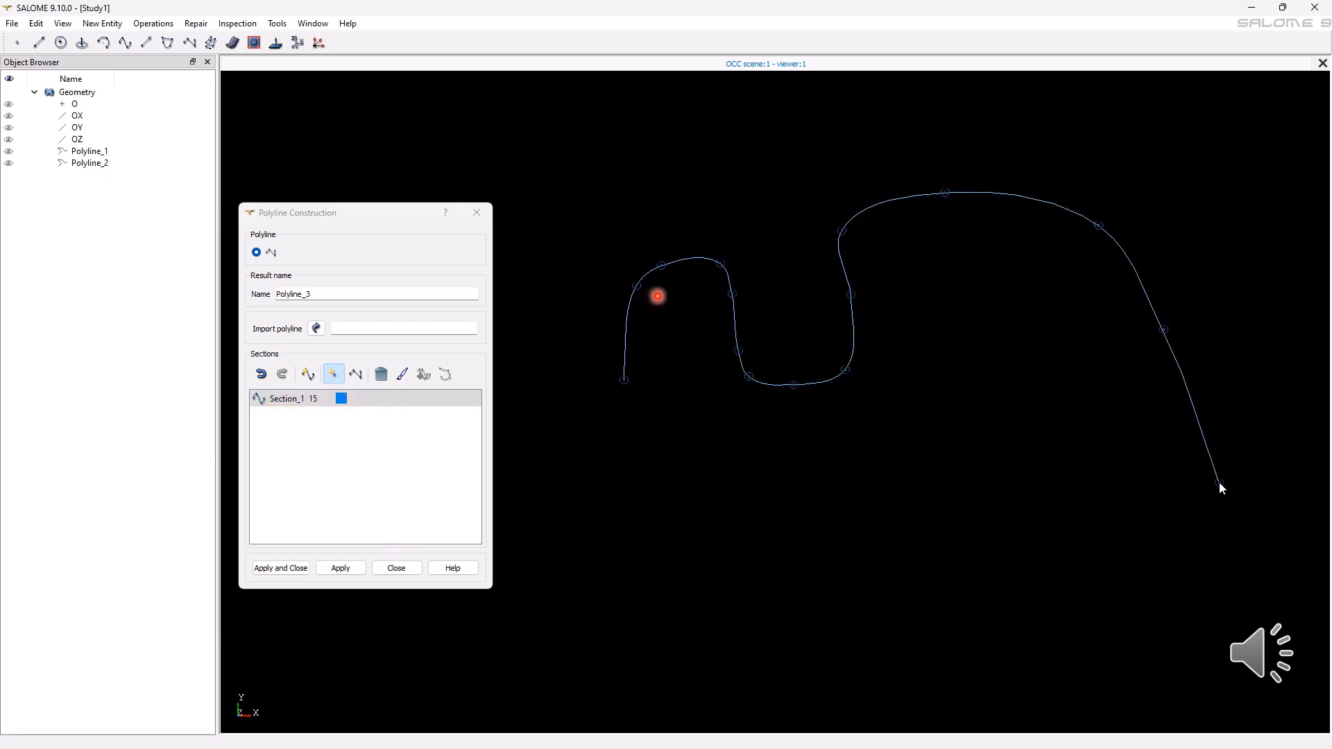
left_click(1214, 550)
left_click(1011, 582)
left_click(957, 417)
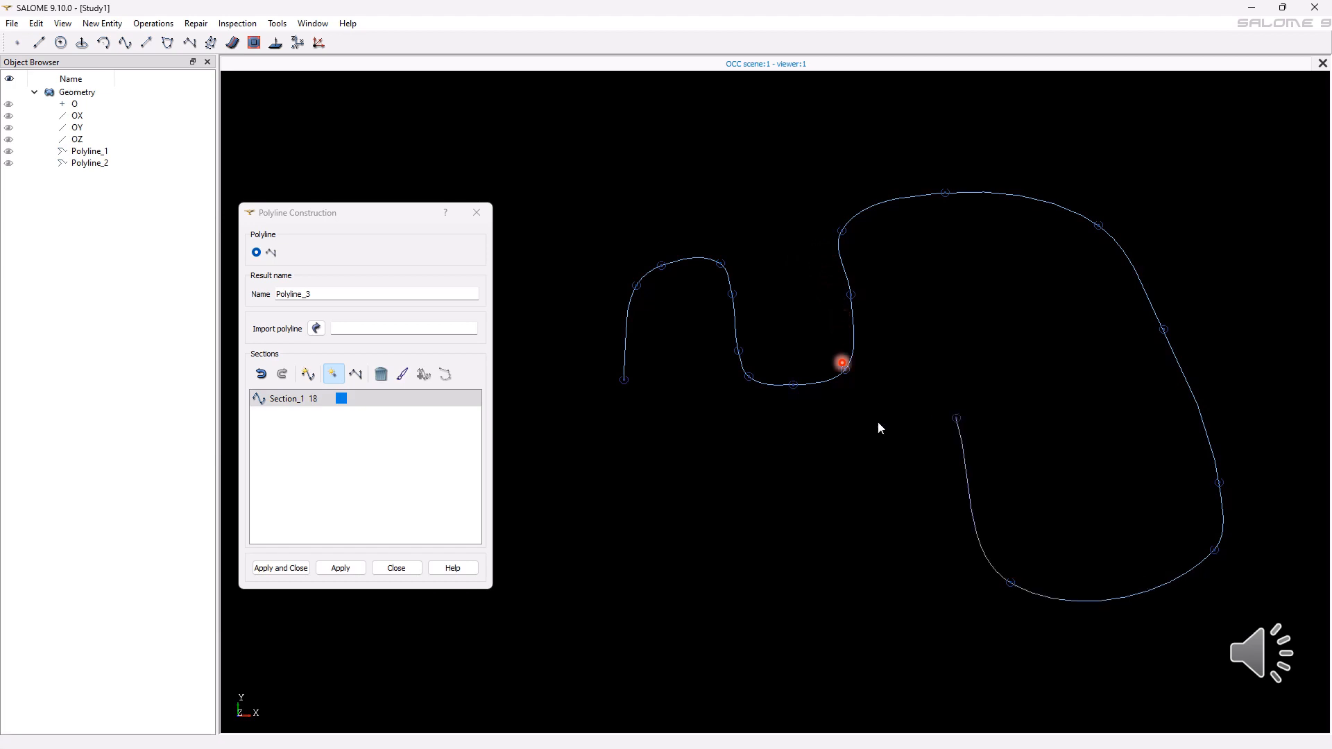
- Place the last six spline points as a lower curve turning back toward the start, and create Polyline_3
left_click(854, 427)
left_click(803, 528)
left_click(677, 582)
left_click(598, 573)
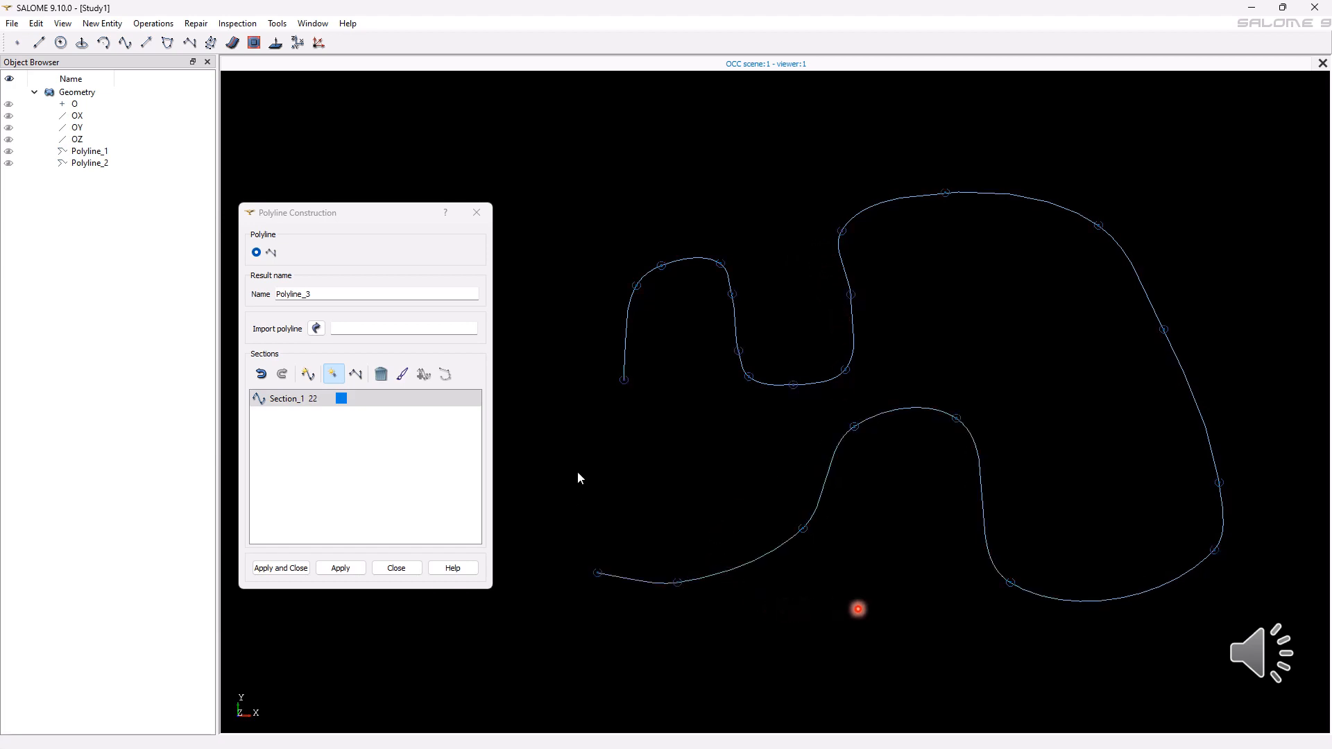
left_click(577, 472)
left_click(657, 440)
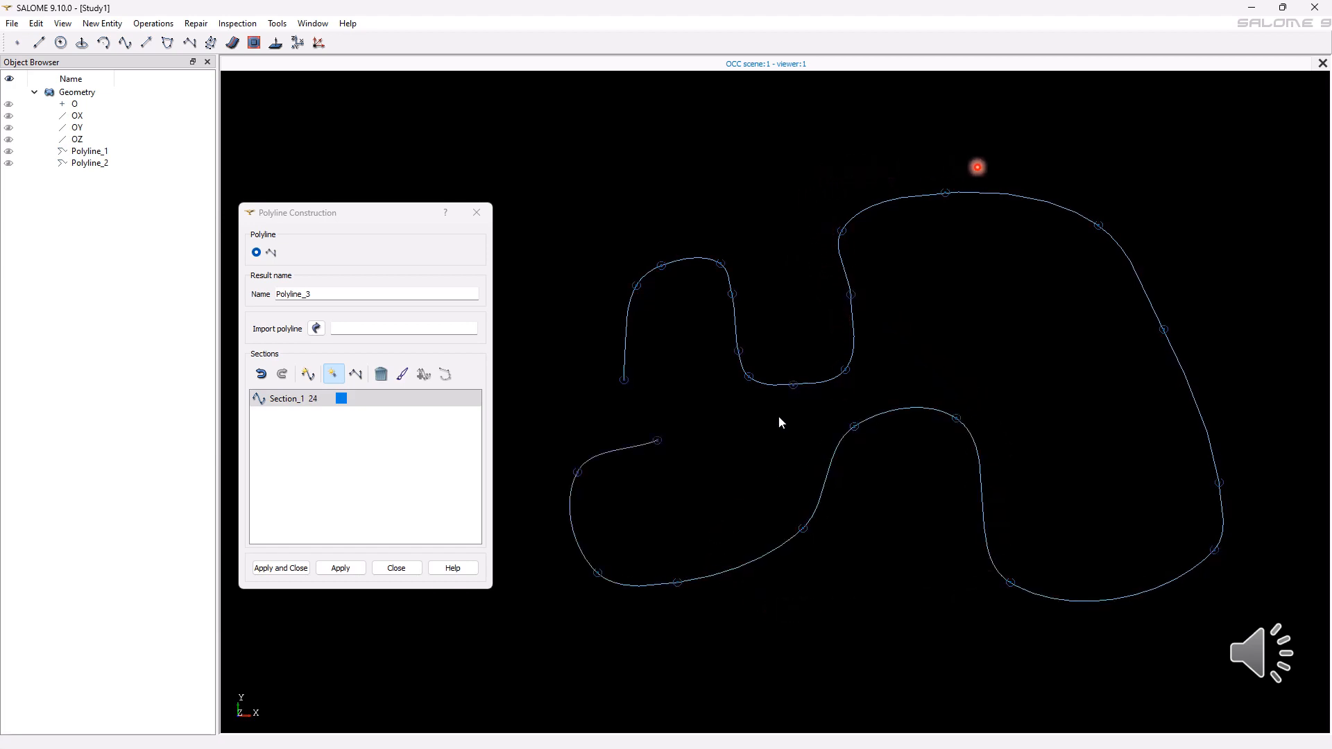
left_click(340, 568)
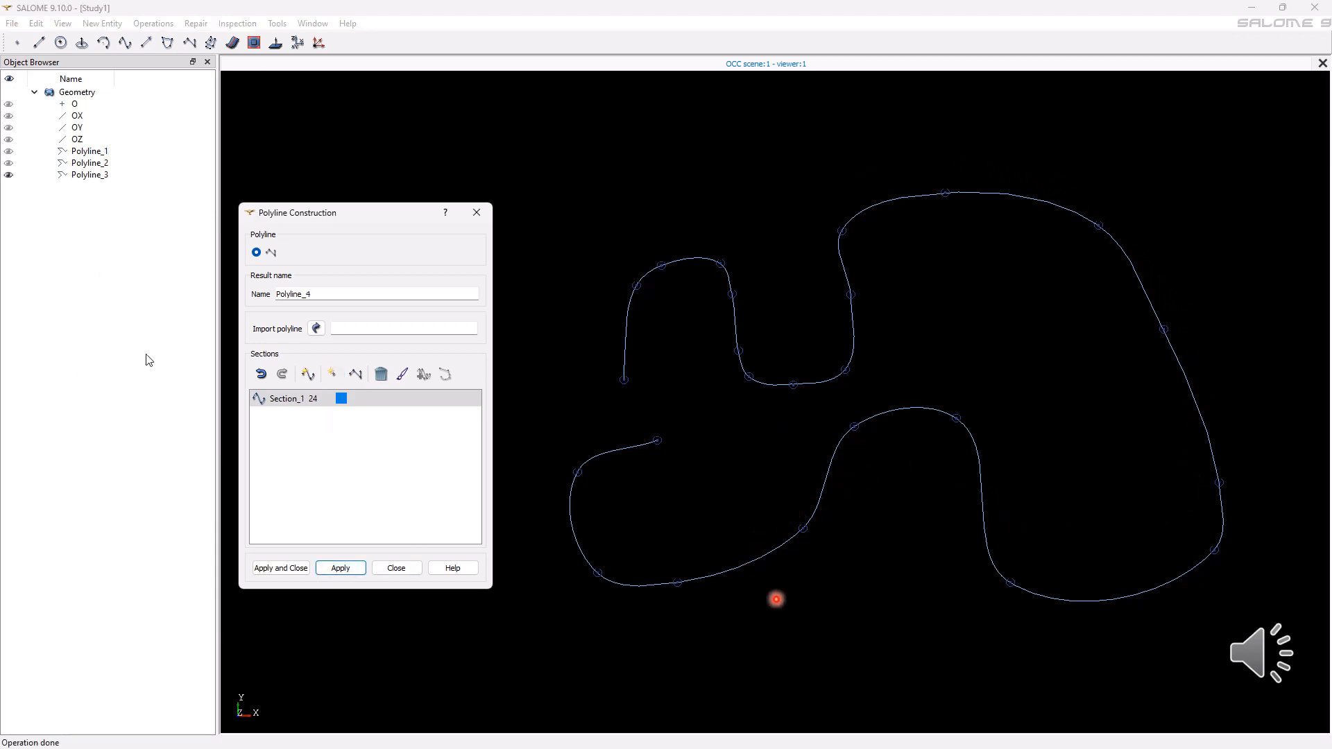
- In modification mode, set the X coordinate of Section_1's point with index 5 to 100
left_click(329, 393)
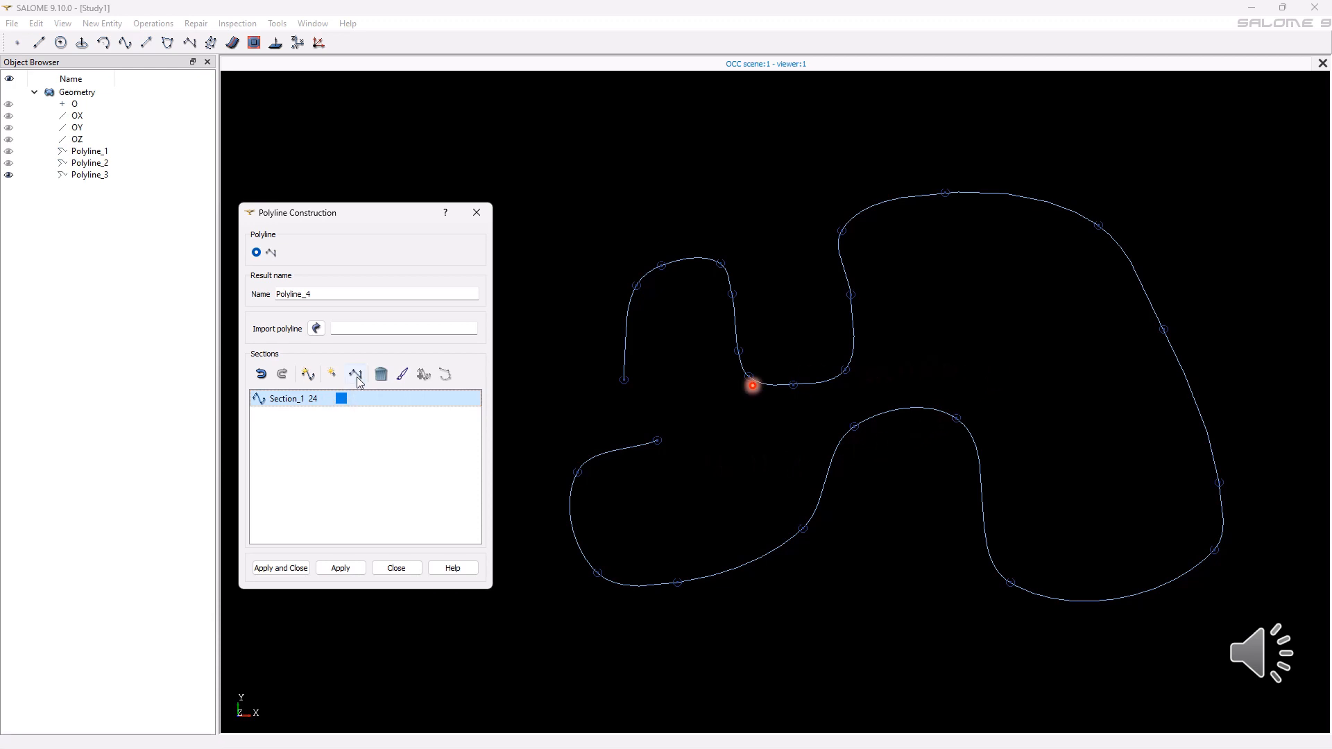
left_click(356, 375)
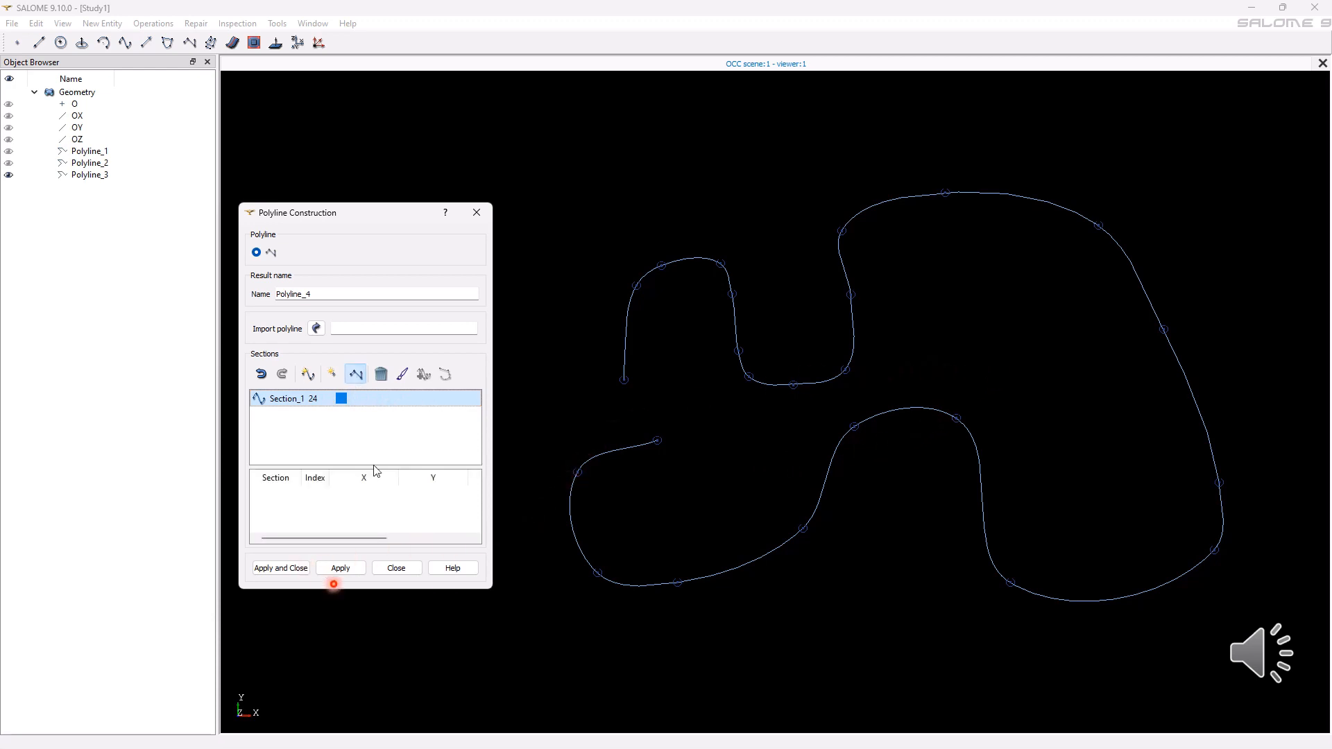
left_click(738, 351)
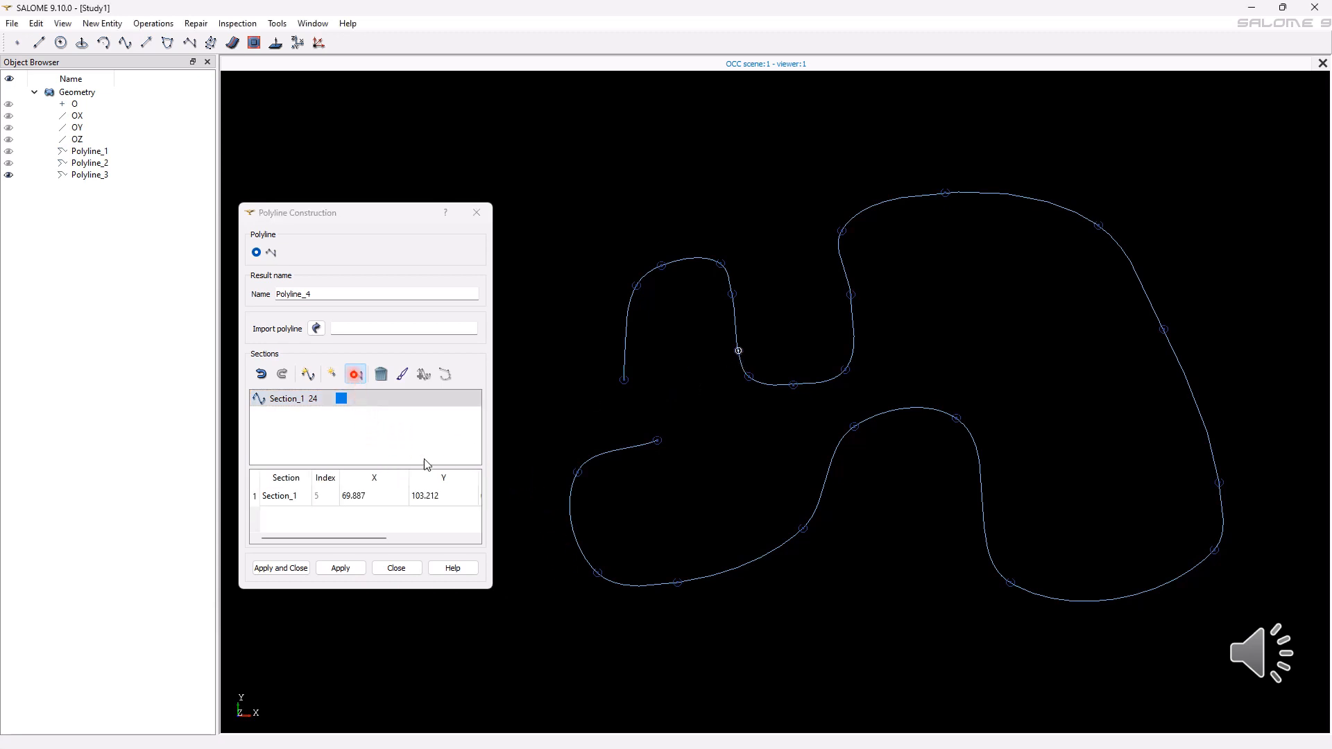
left_click(350, 497)
left_click(352, 496)
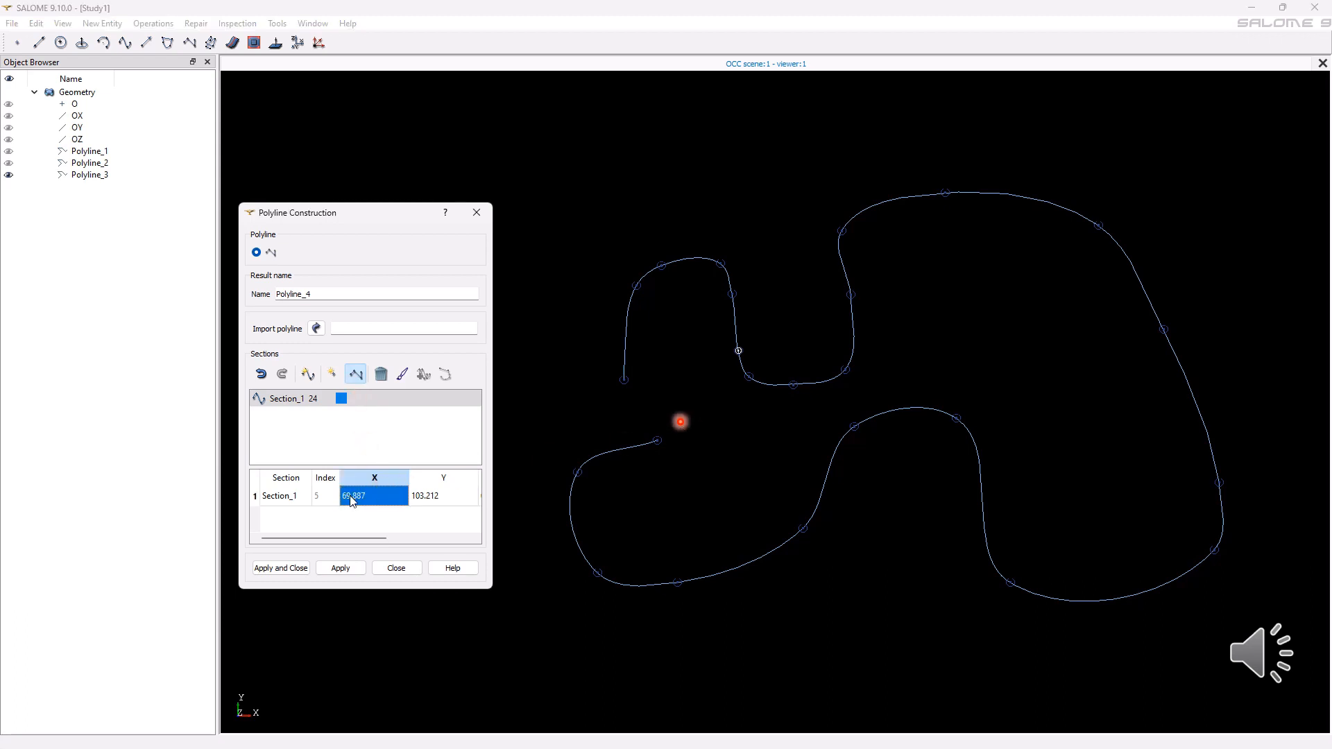
left_click(356, 497)
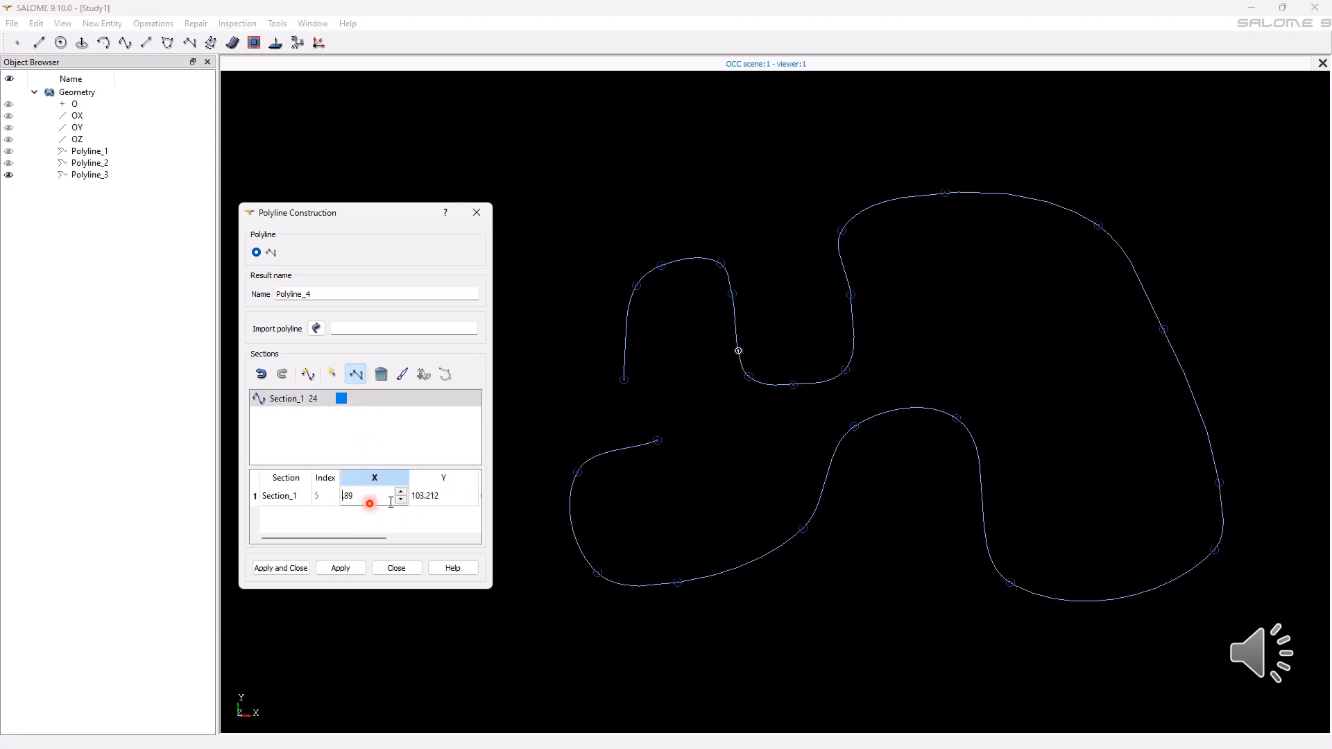
type("100")
left_click(419, 432)
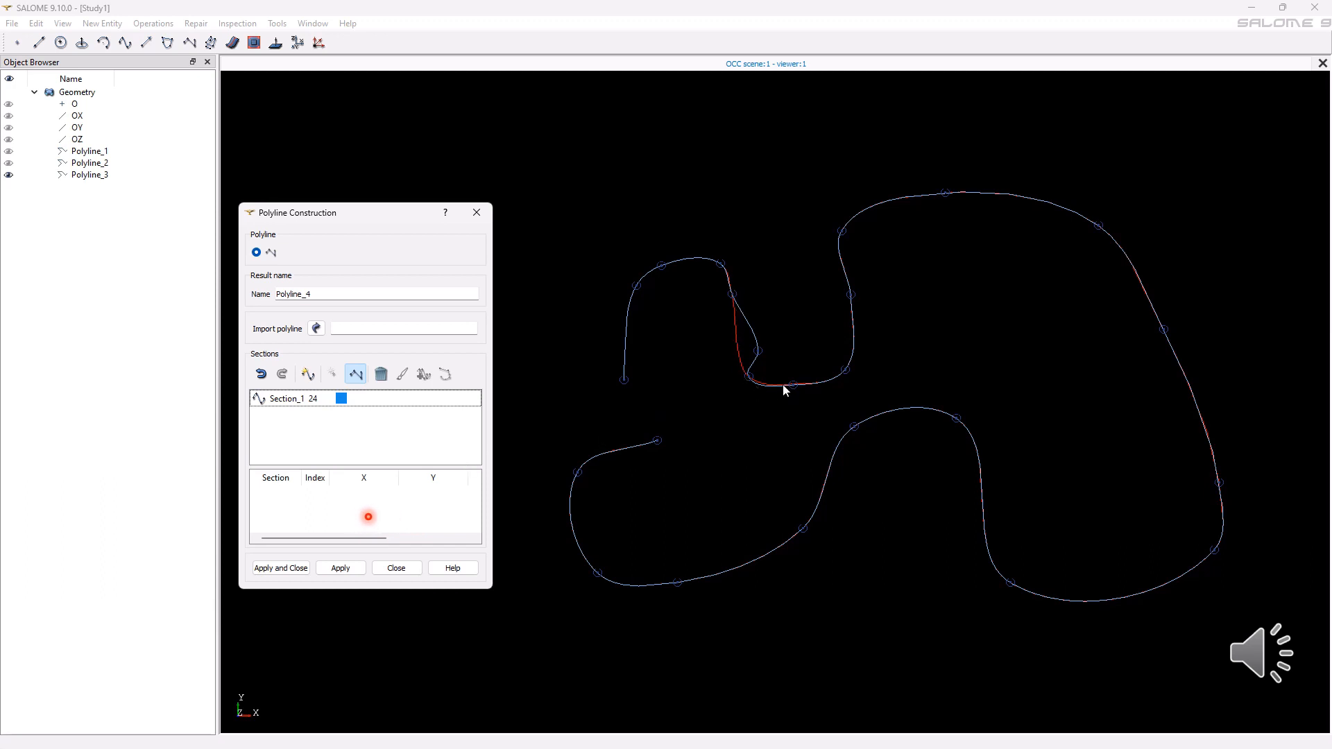
- Insert an extra point on the spline's first arch, and create the modified curve as Polyline_4
left_click(660, 267)
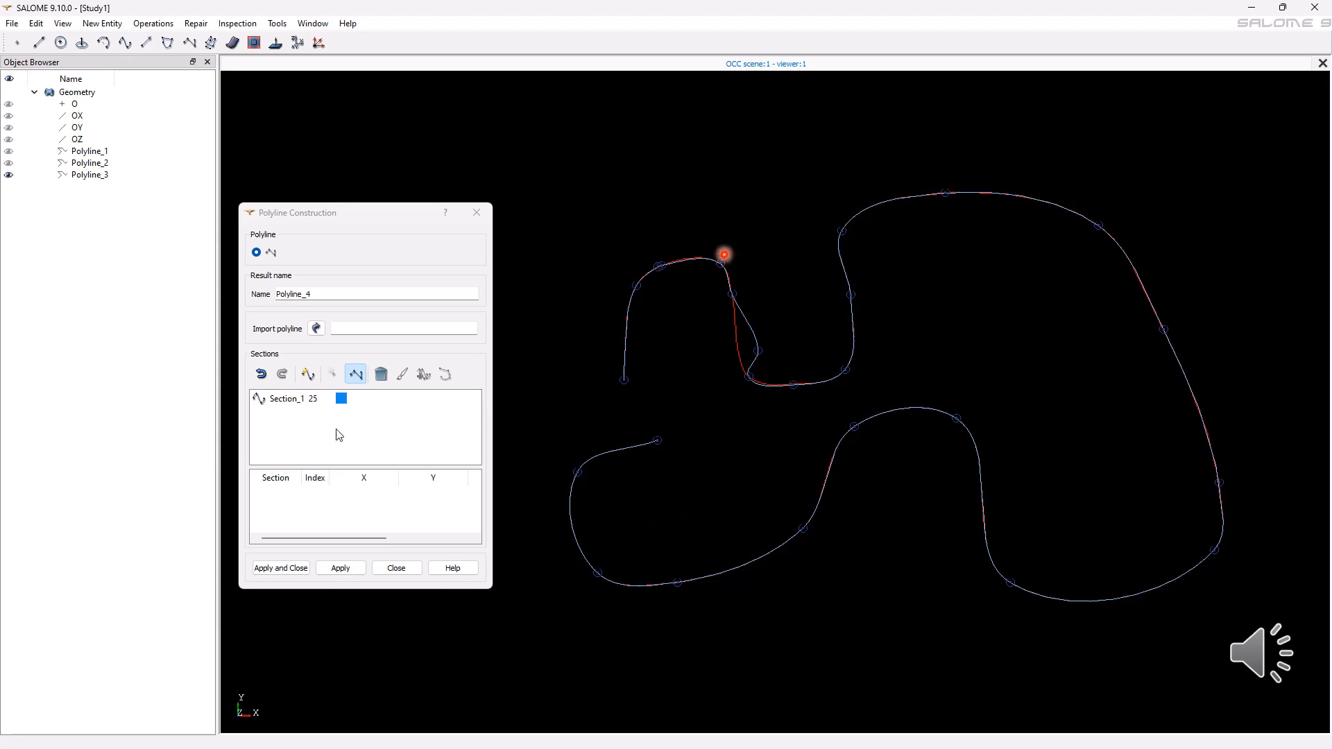
left_click(661, 266)
left_click(367, 484)
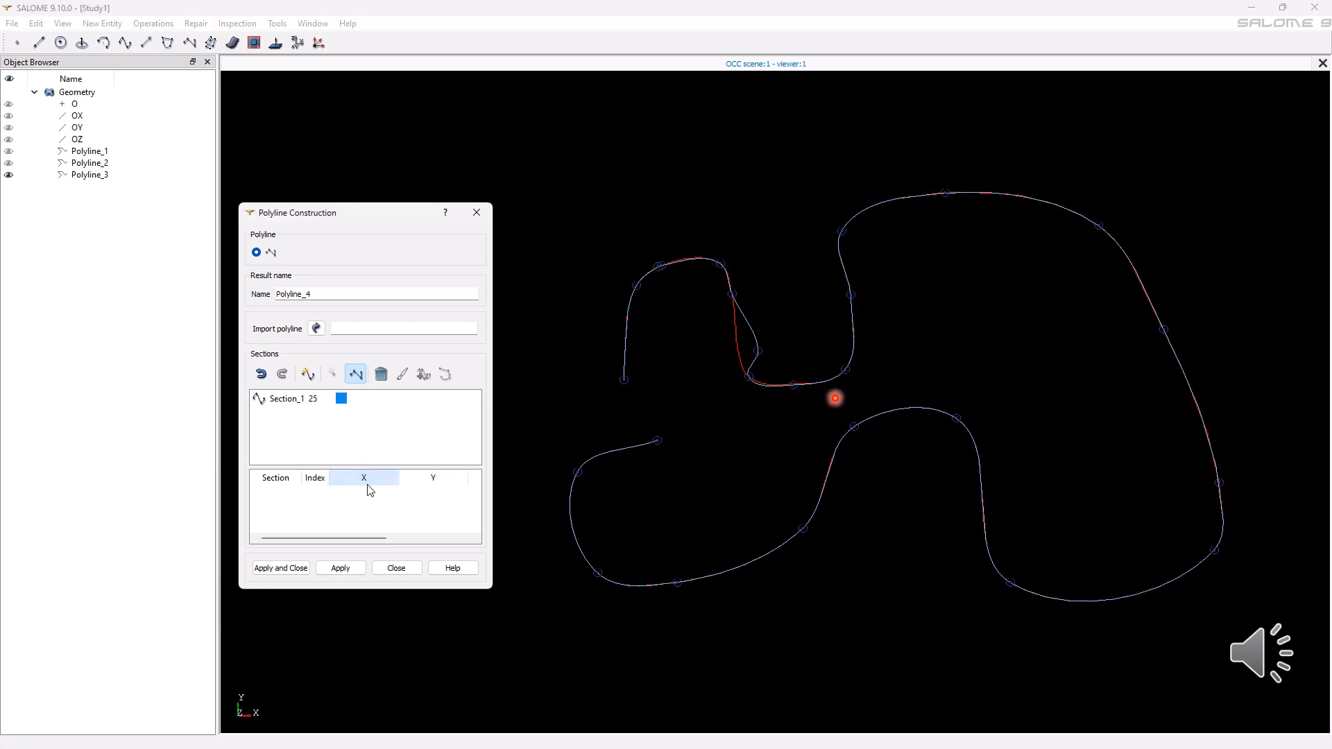
left_click(340, 568)
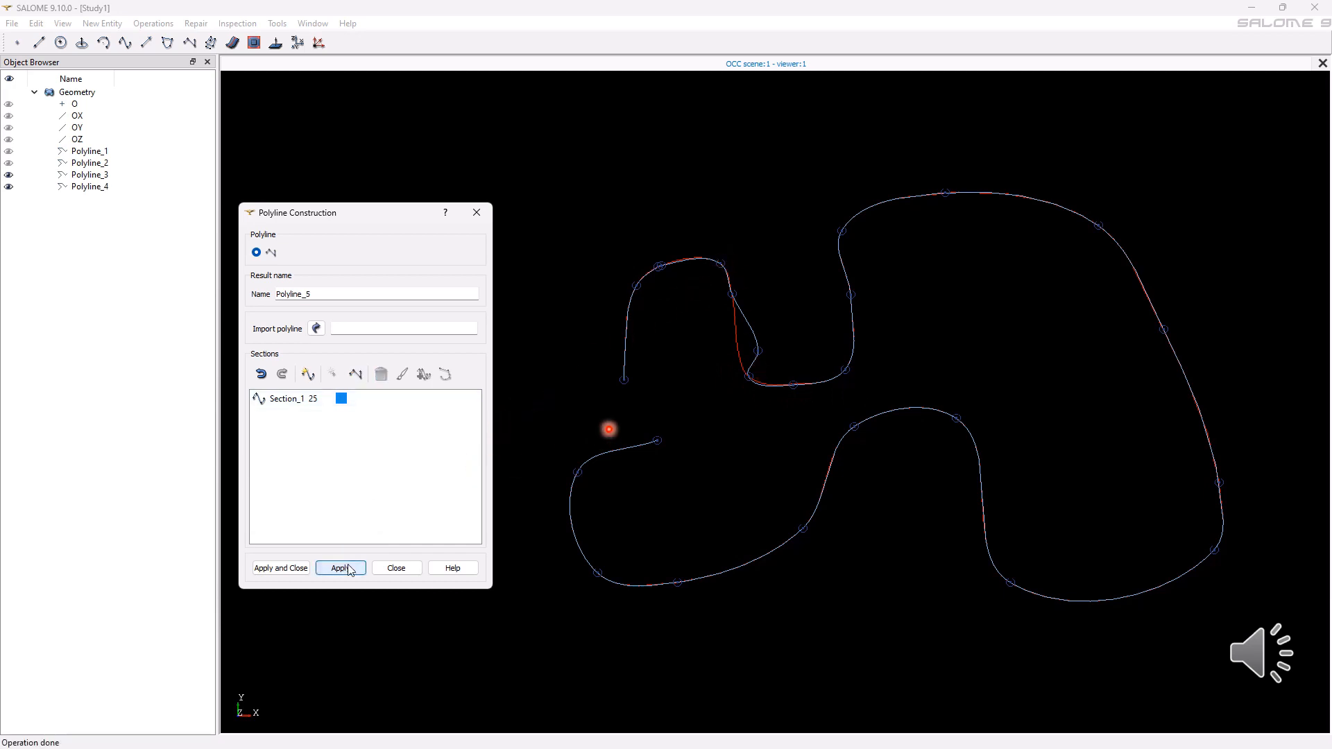
left_click(396, 568)
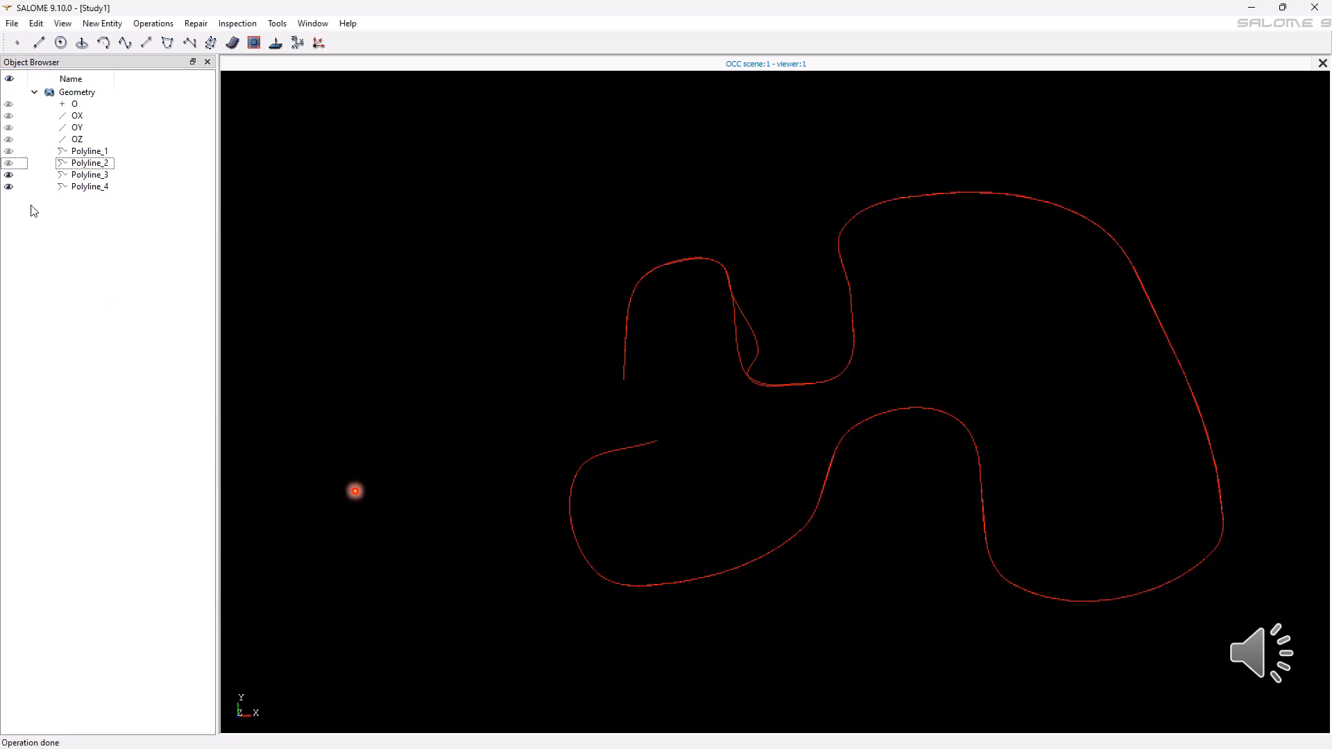
- Toggle the visibility of Polyline_3 to compare it with Polyline_4
left_click(8, 174)
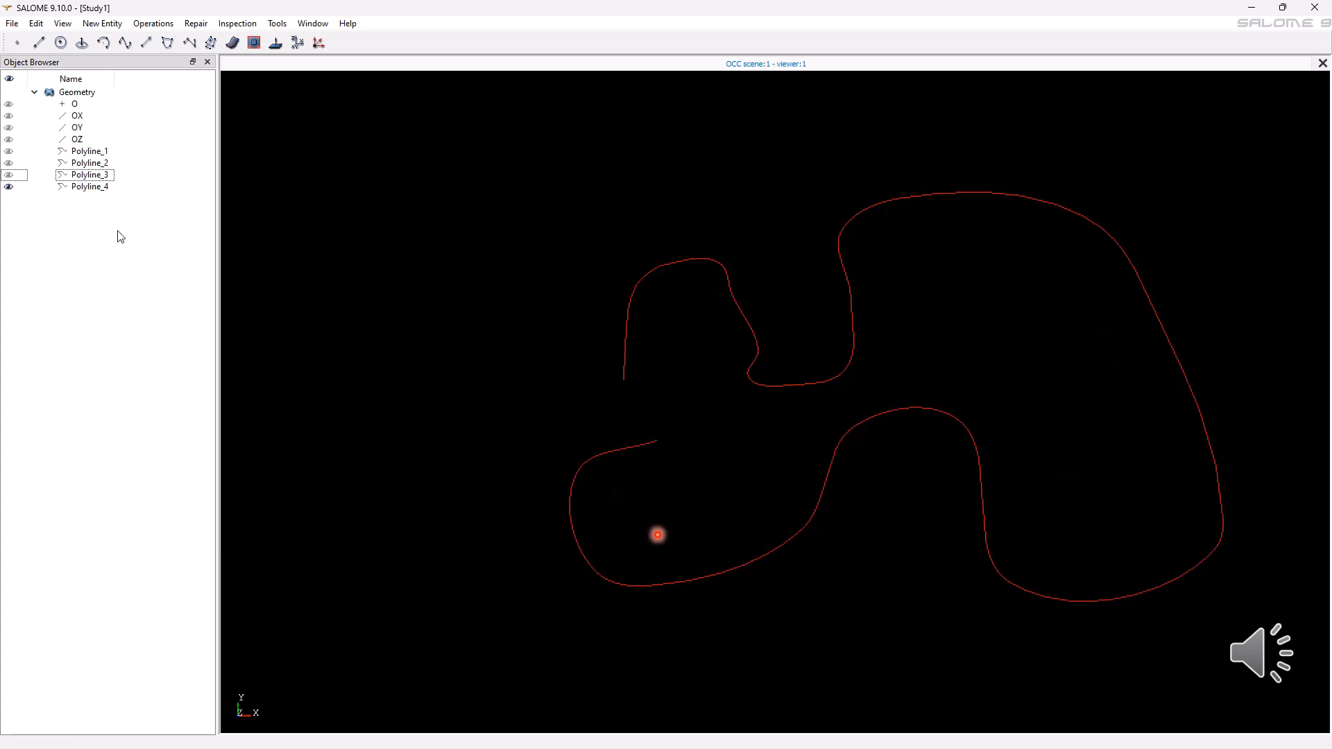
left_click(7, 176)
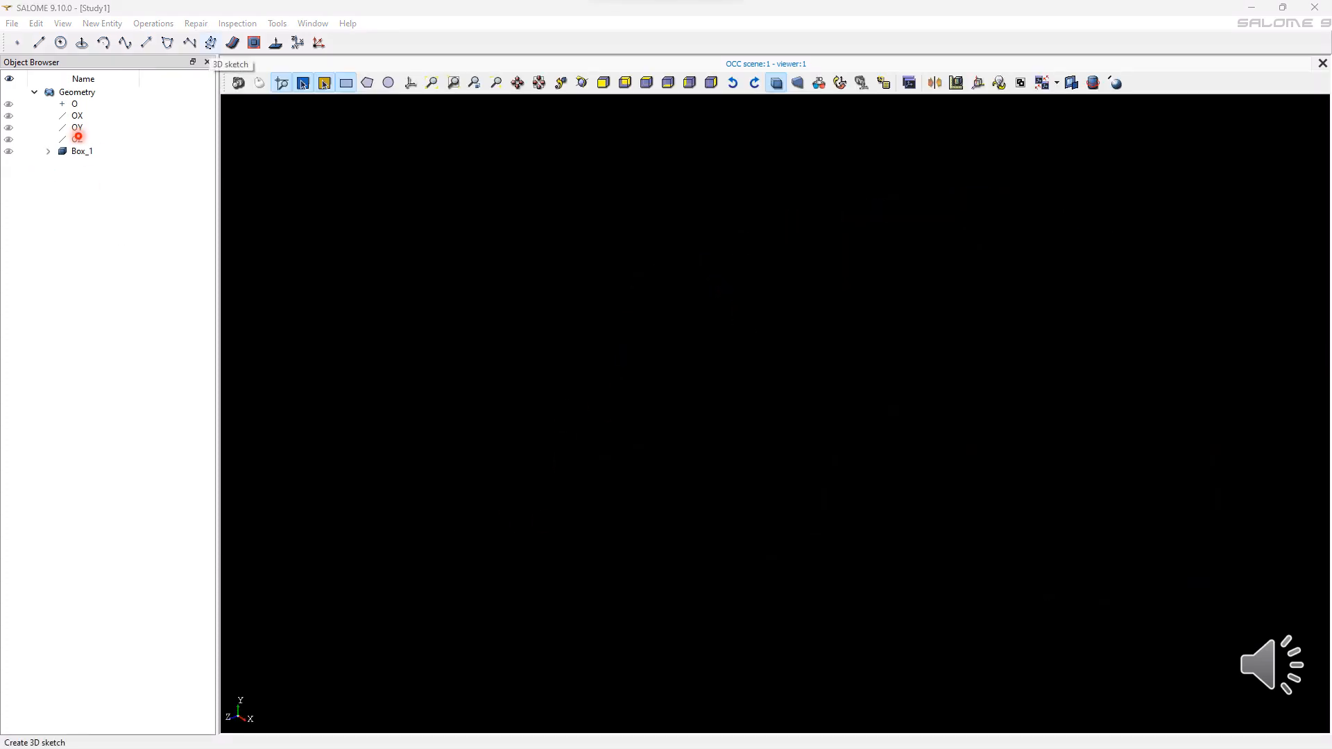
- Start a 3D sketch at the origin (0, 0, 0) in absolute coordinates, and add a first segment to (20, 0, 0)
left_click(210, 43)
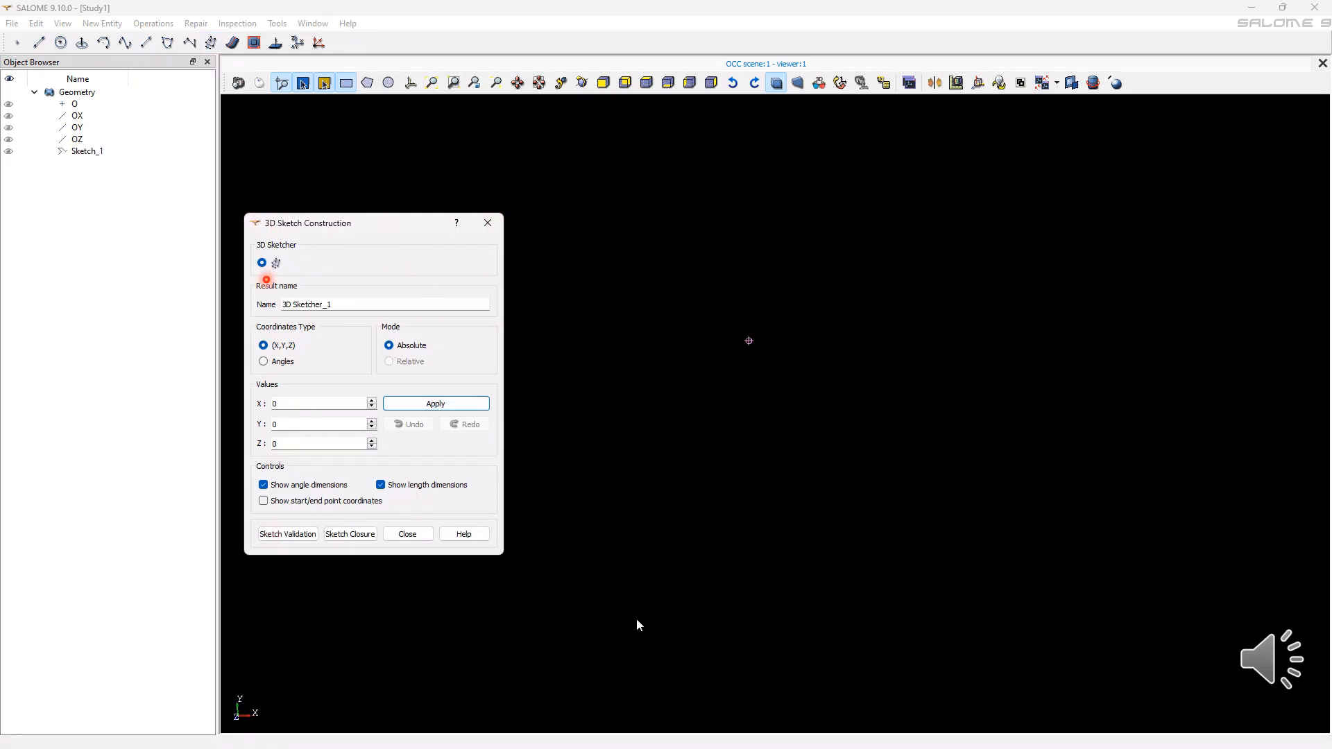
left_click(410, 403)
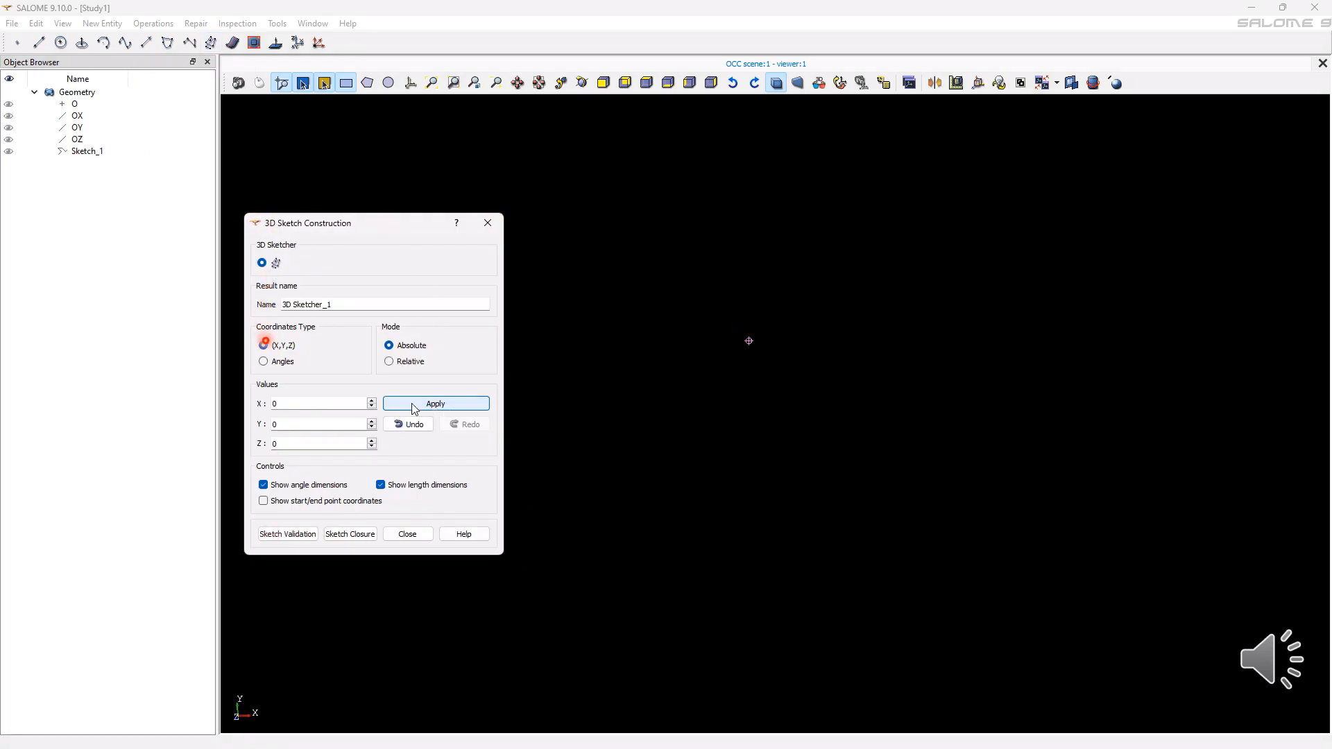
left_click(372, 401)
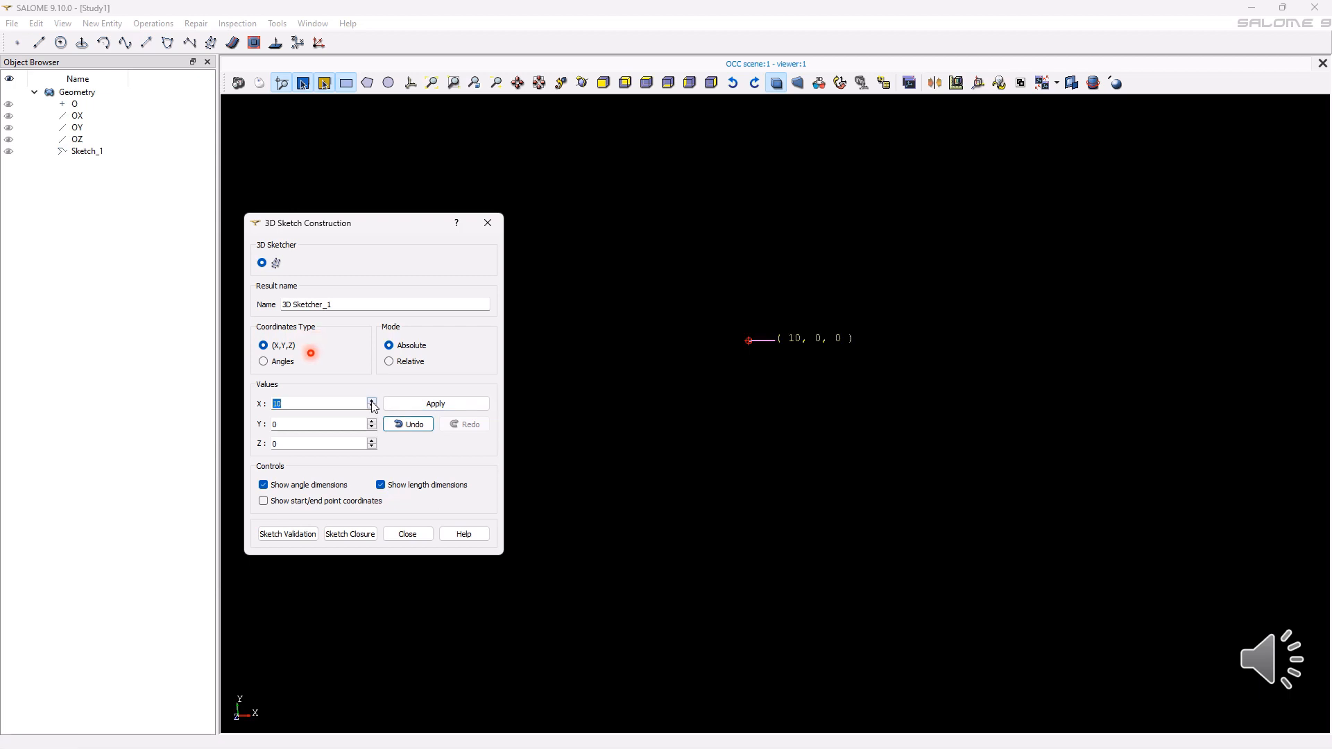
left_click(372, 401)
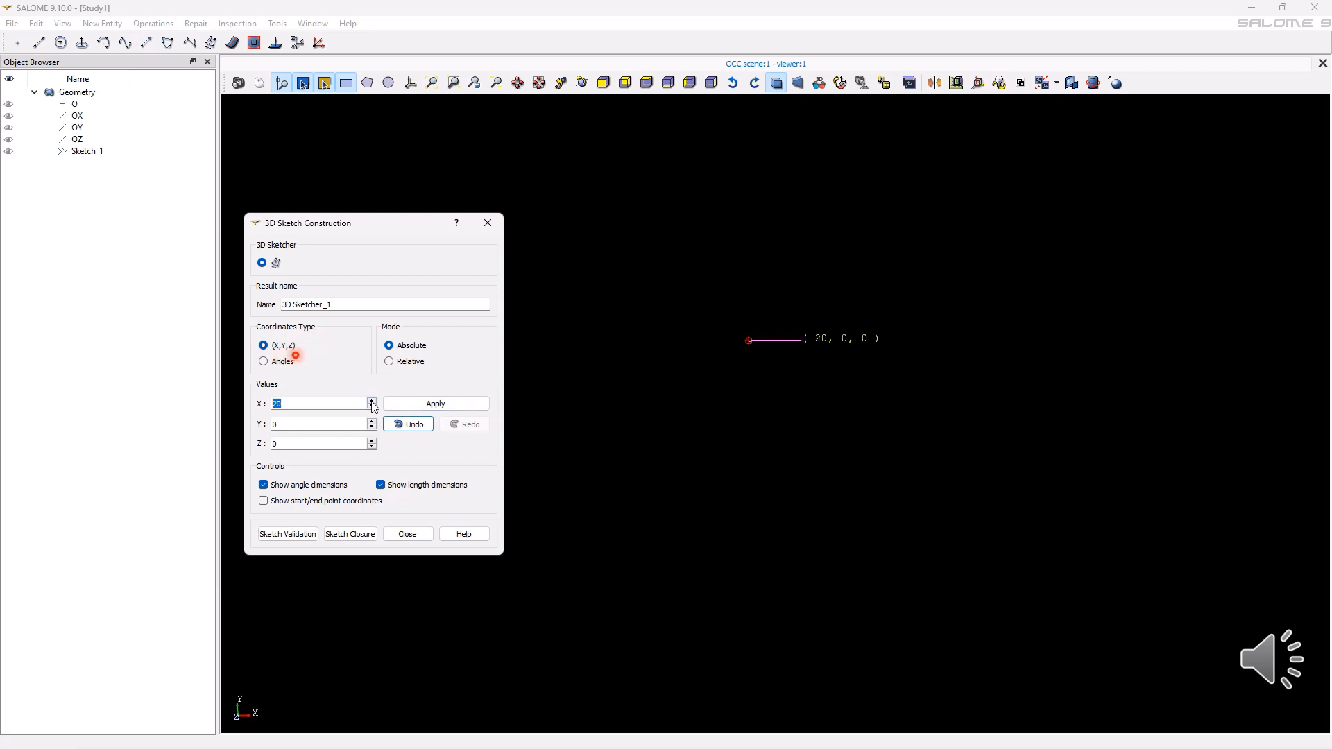
left_click(437, 405)
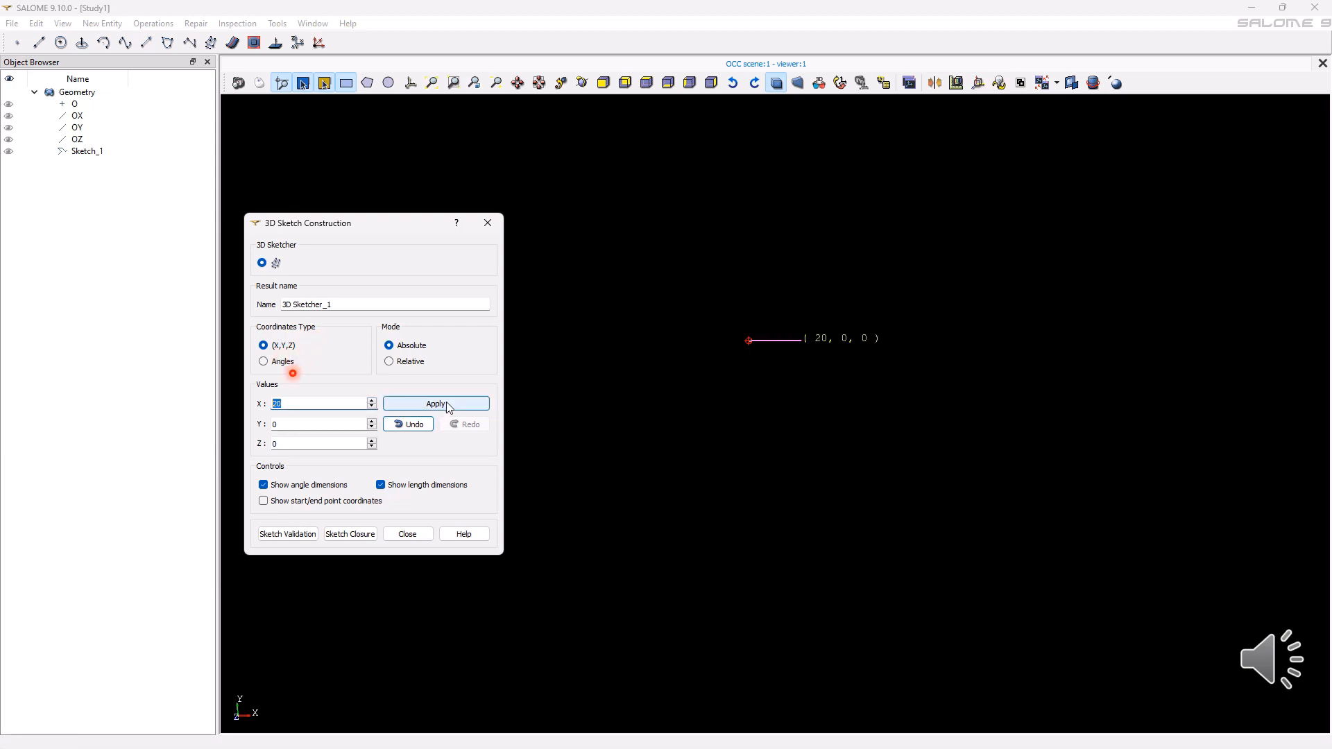
- Add a second 3D sketch segment ending at (20, -60, 0)
left_click(372, 428)
left_click(372, 428)
left_click(372, 428)
left_click(372, 428)
left_click(372, 428)
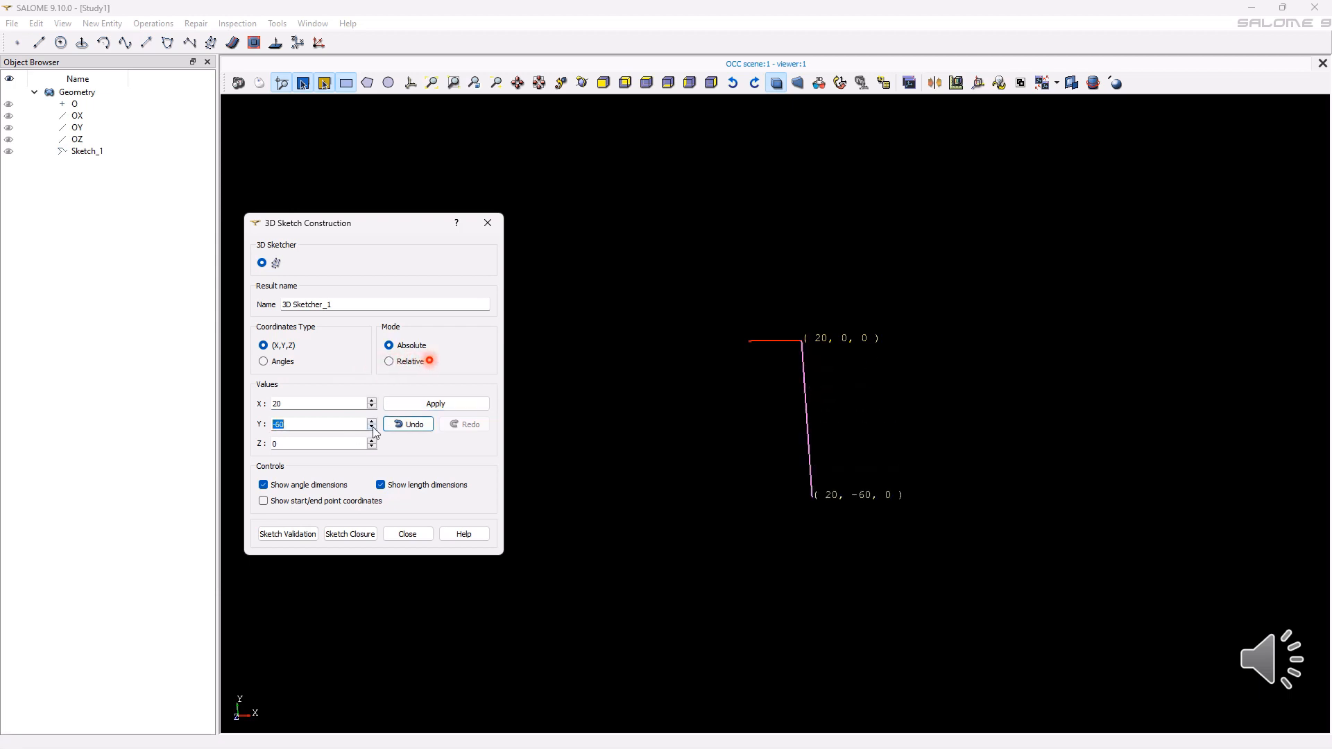
left_click(425, 403)
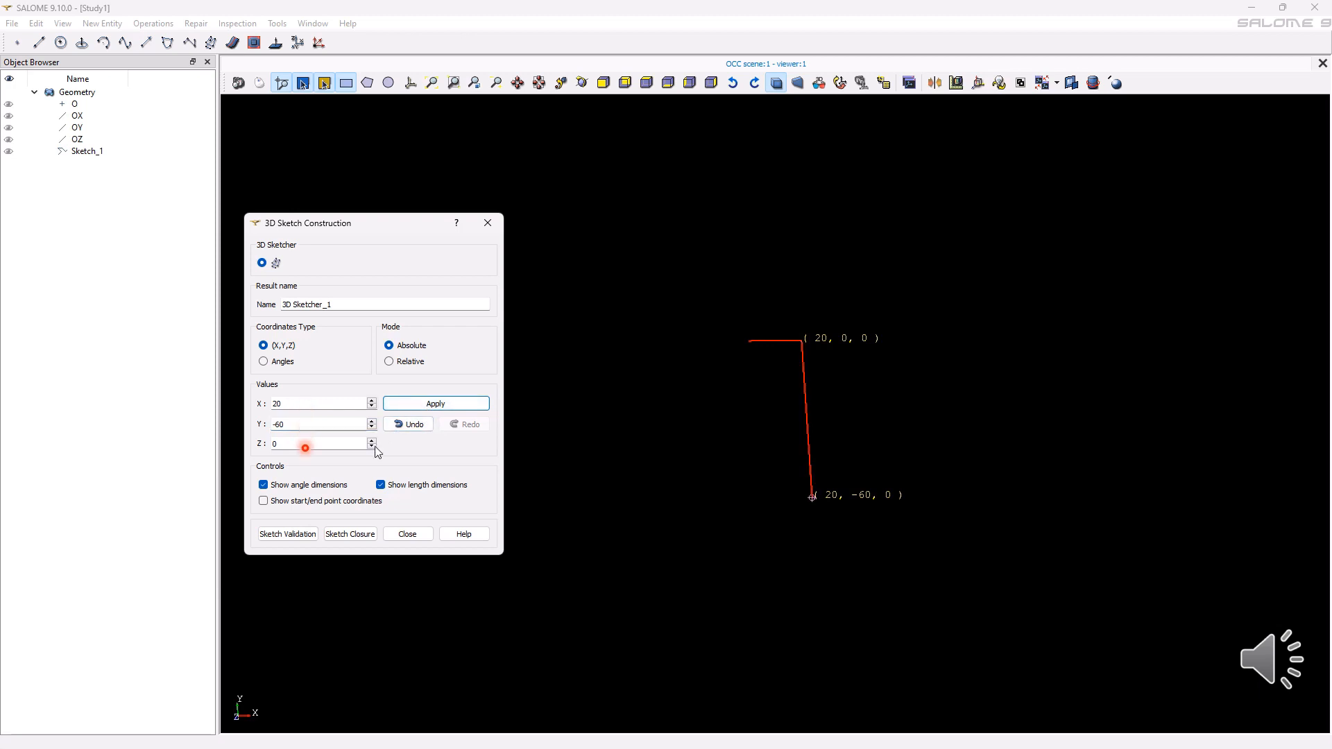
- Add a third 3D sketch segment rising to (30, 0, 0)
left_click(373, 421)
left_click(373, 422)
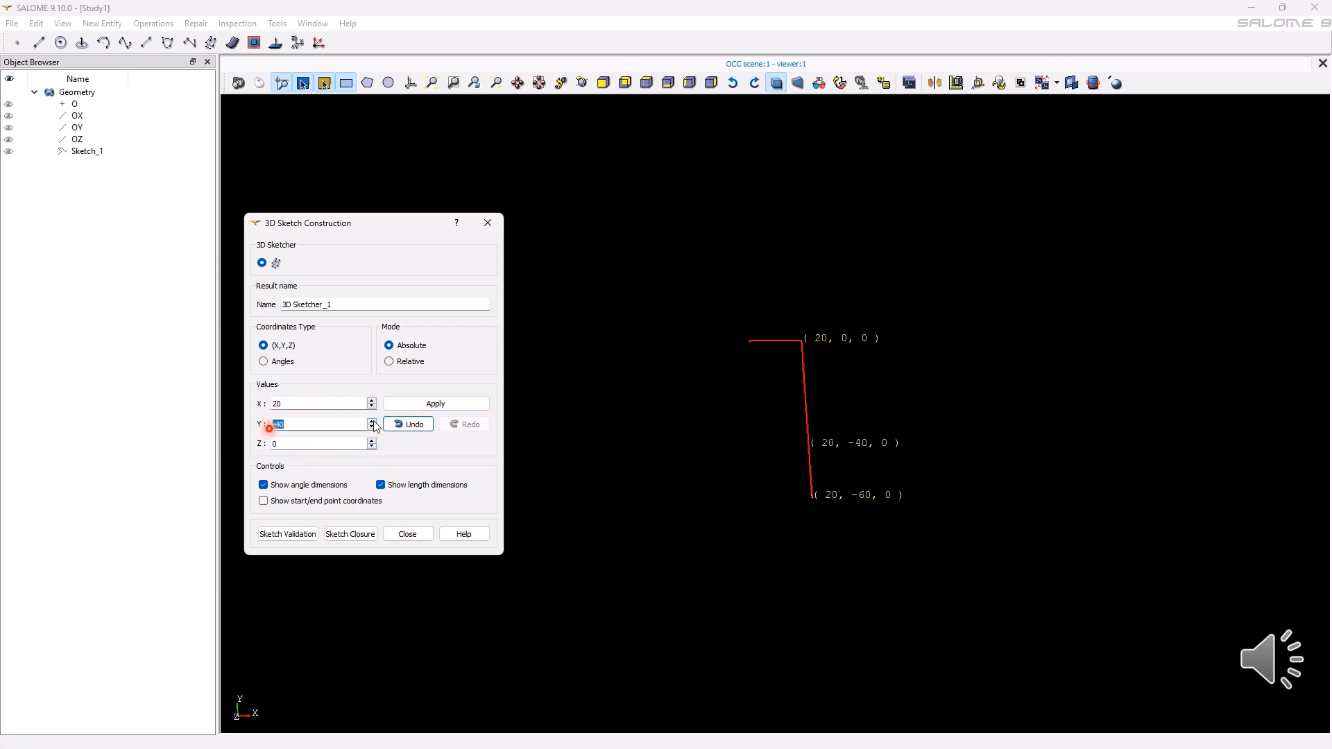
left_click(373, 421)
left_click(372, 422)
left_click(373, 421)
left_click(373, 421)
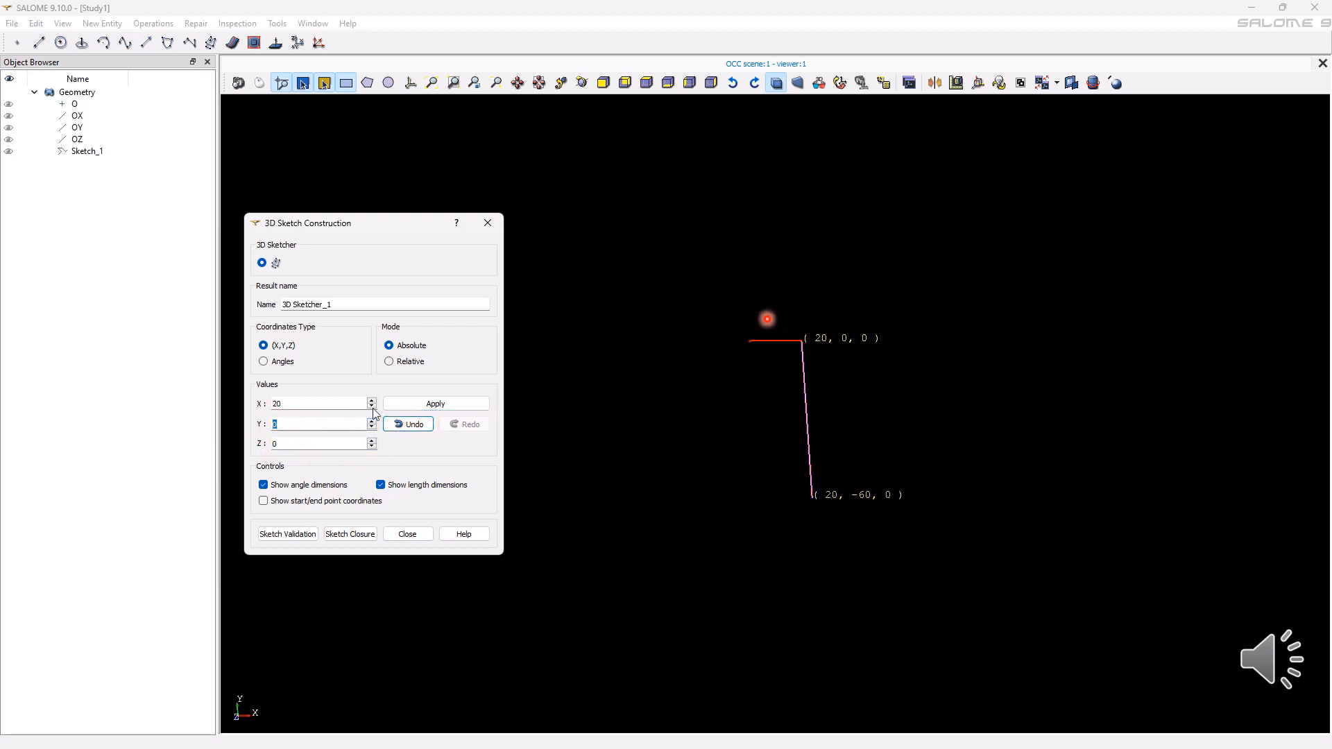
left_click(373, 407)
left_click(373, 400)
left_click(373, 401)
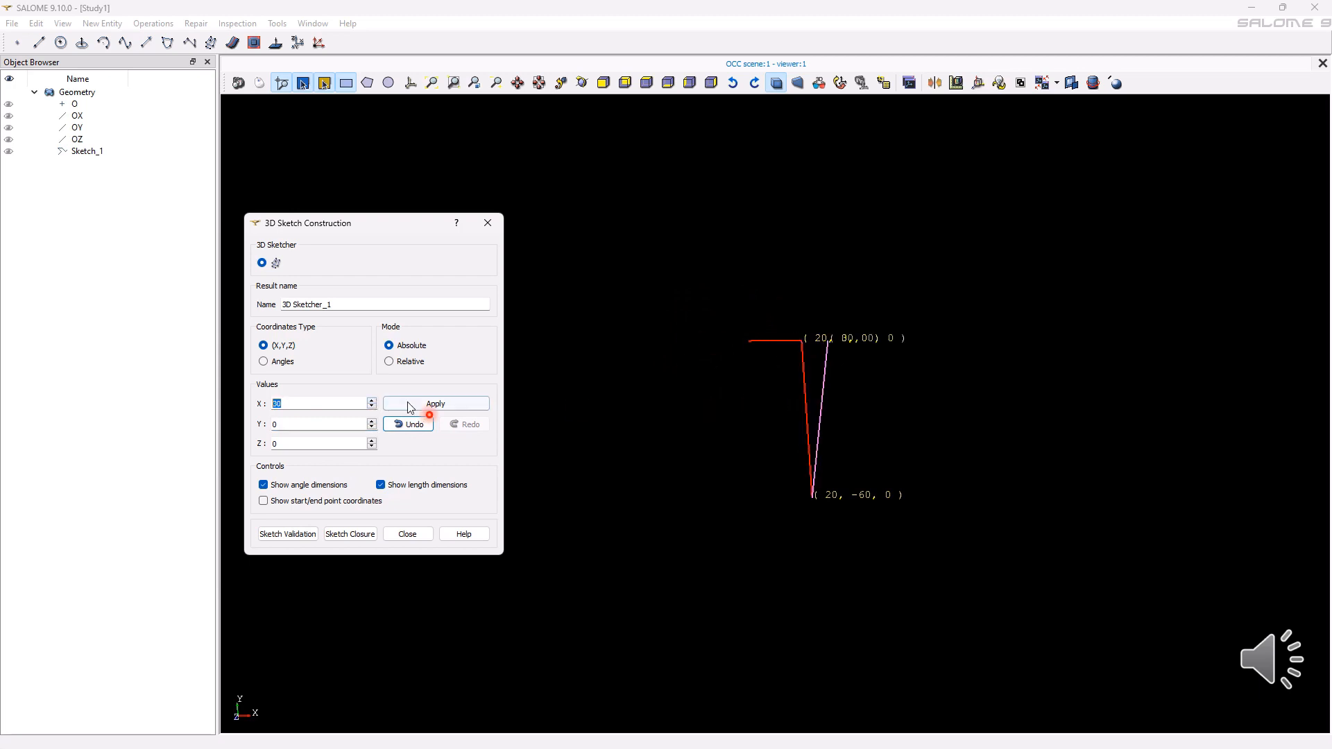
- Add a fourth 3D sketch segment along the X direction, ending at (50, 0, 0)
left_click(373, 421)
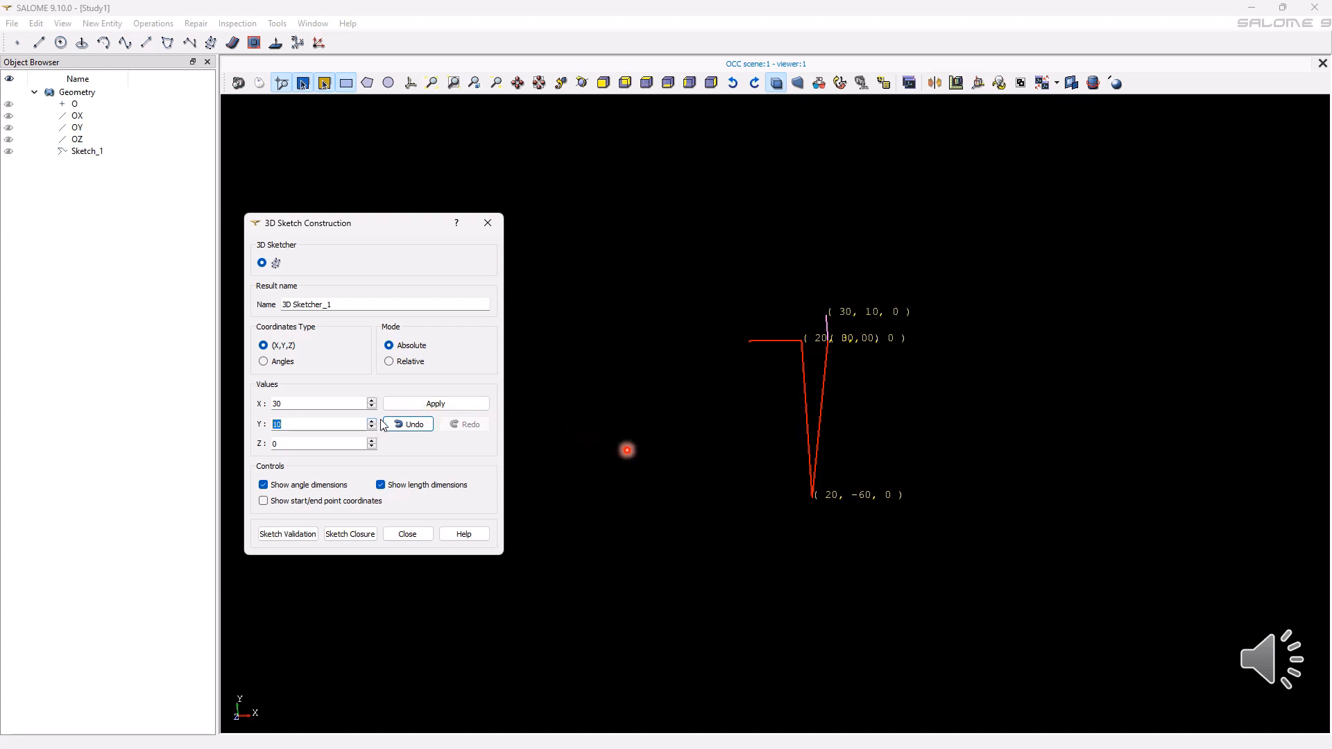
left_click(372, 427)
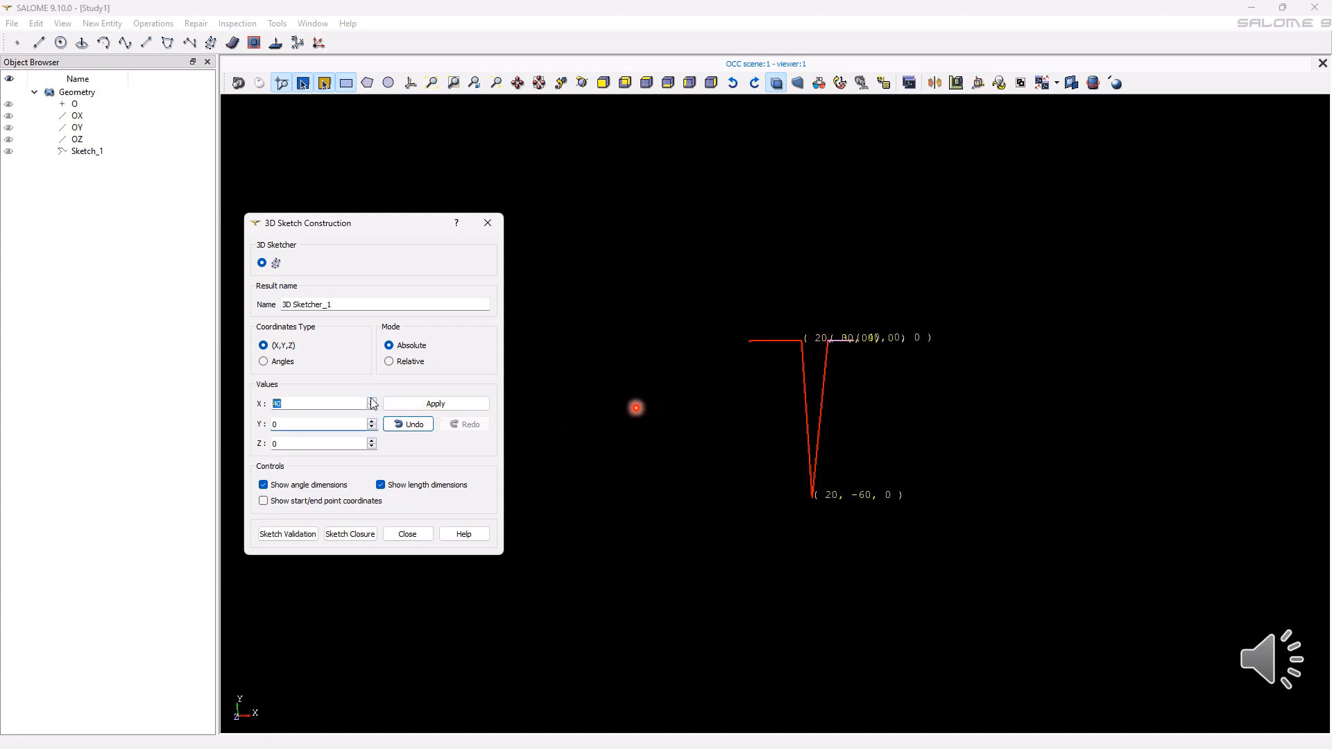
left_click(372, 400)
left_click(372, 400)
left_click(424, 405)
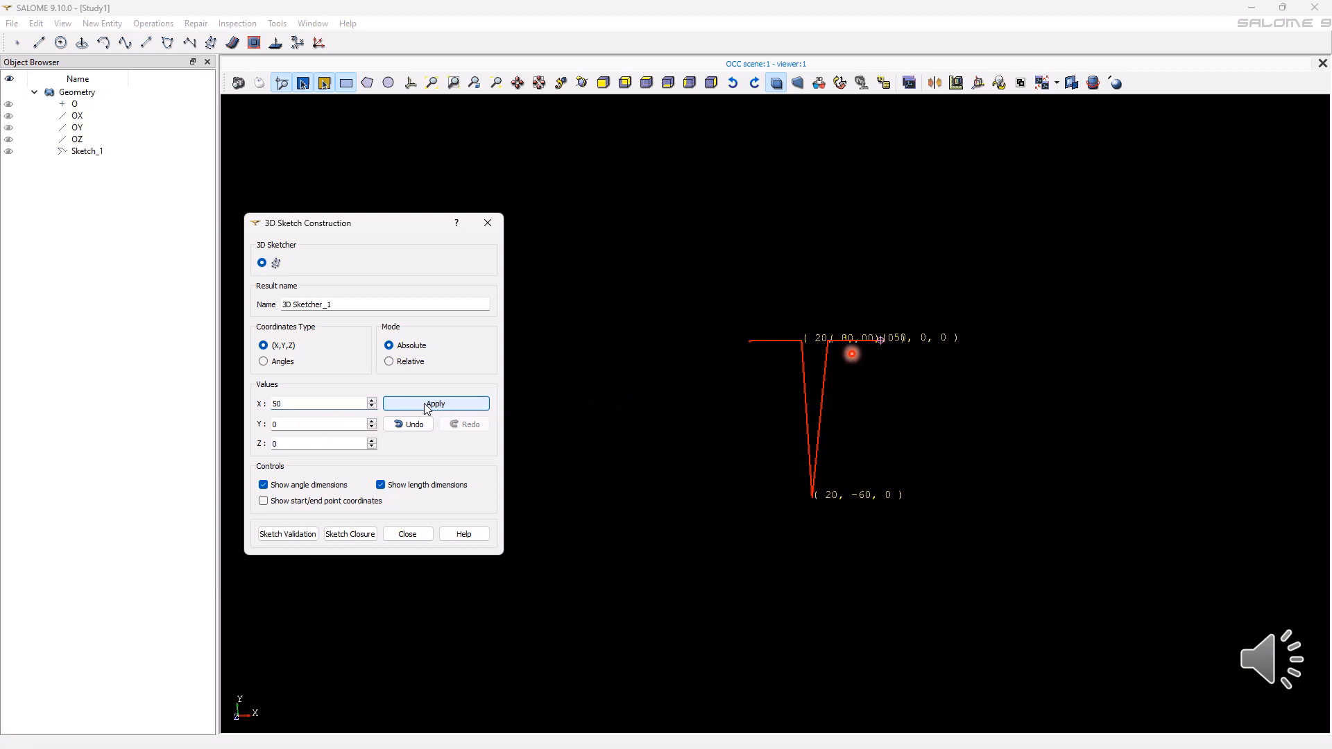
- Add a fifth 3D sketch segment ending at (30, 40, 0), and close the sketch back to its starting point
left_click(372, 446)
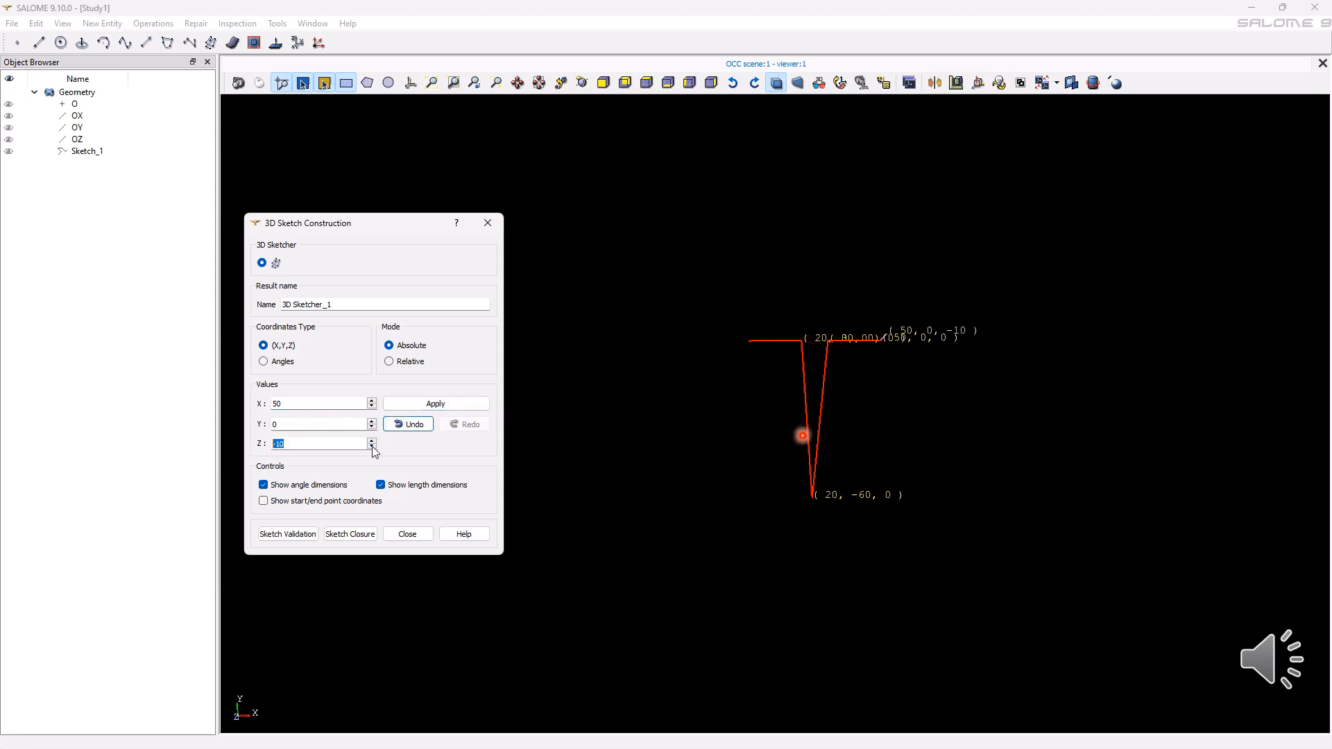
left_click(373, 439)
left_click(371, 421)
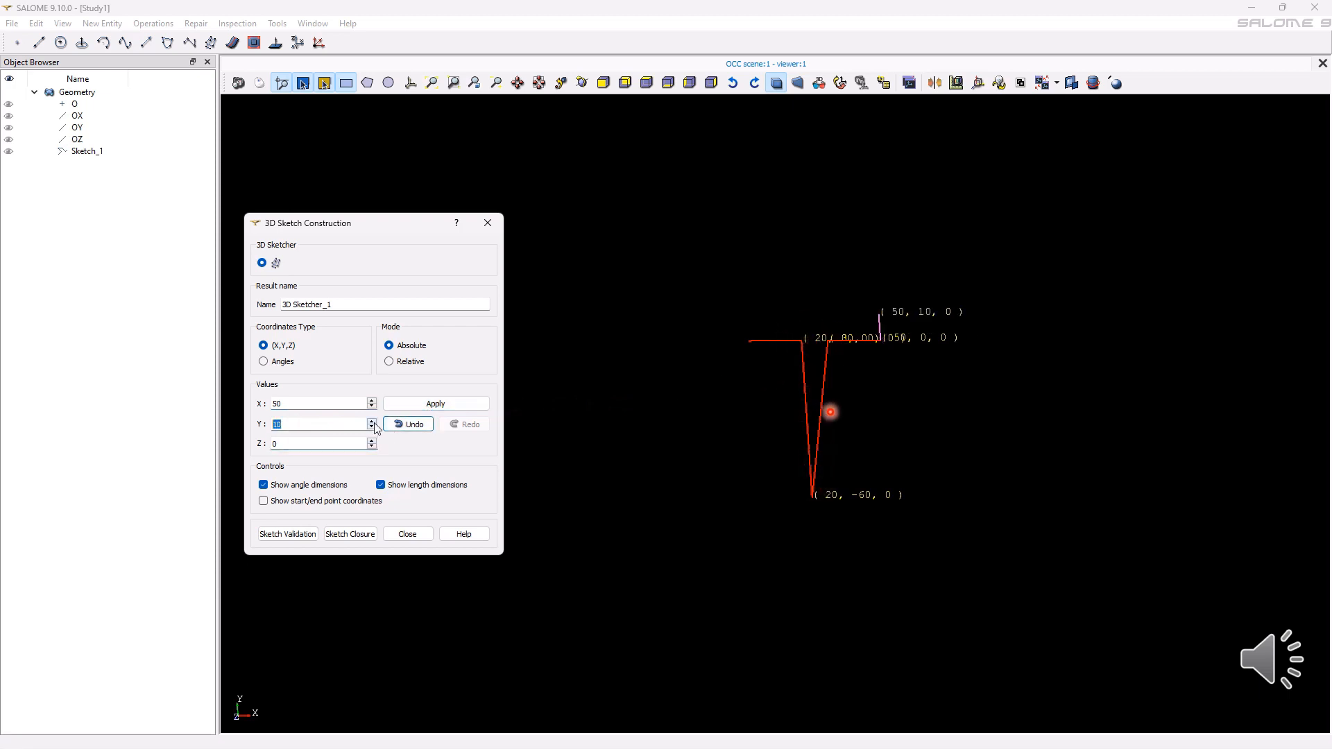
left_click(372, 422)
left_click(372, 408)
left_click(372, 407)
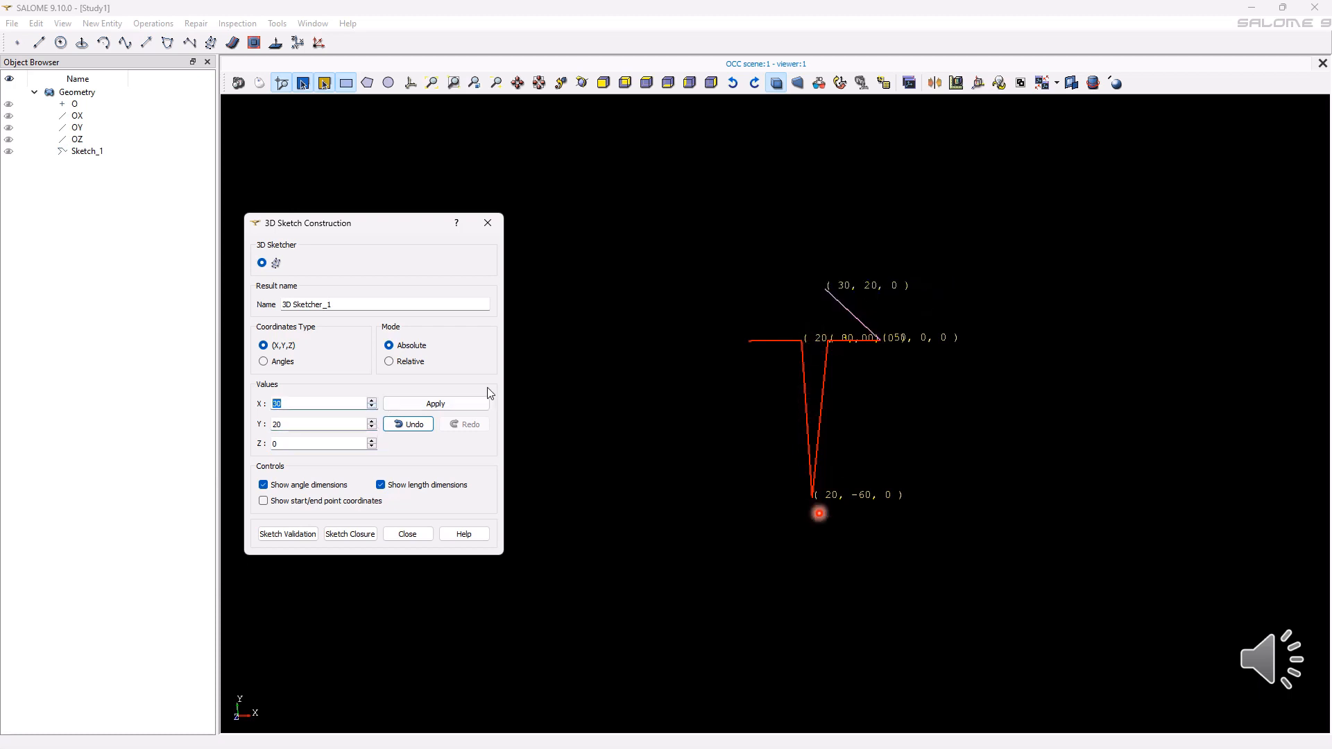
left_click(372, 422)
left_click(372, 421)
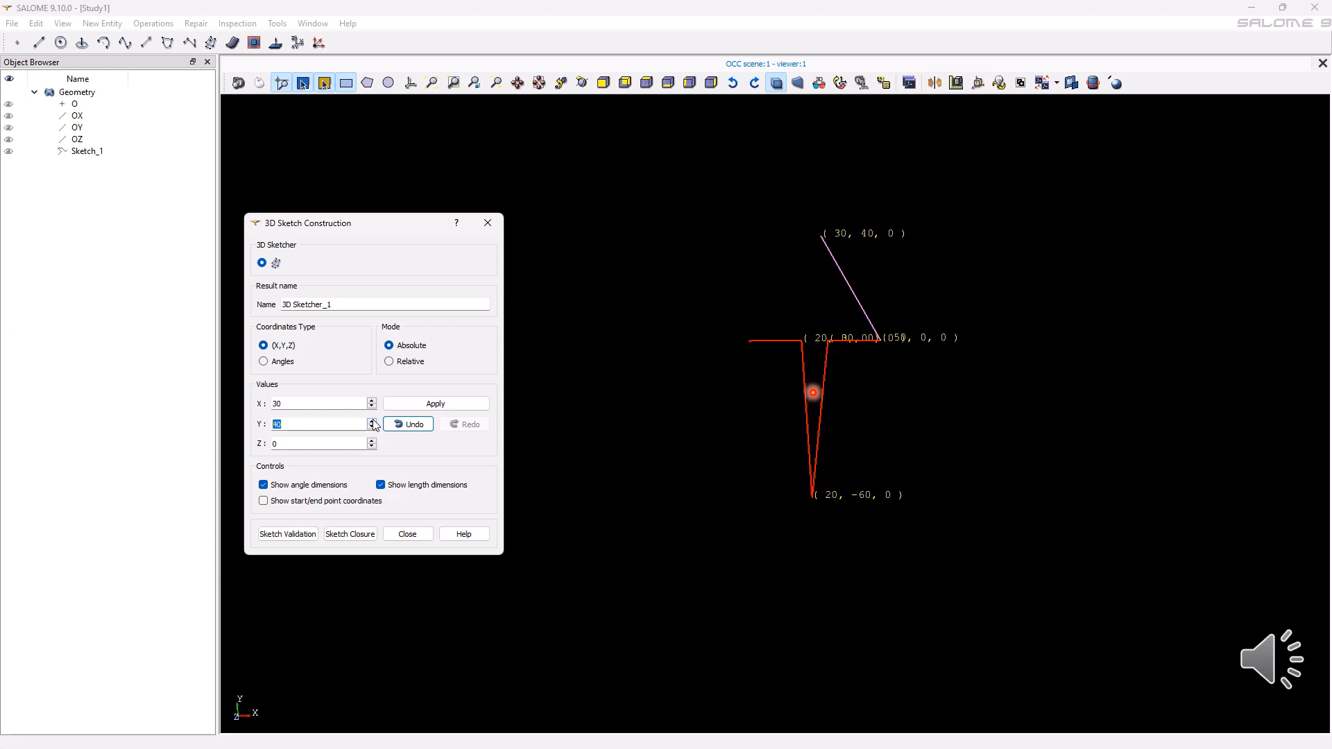
left_click(413, 405)
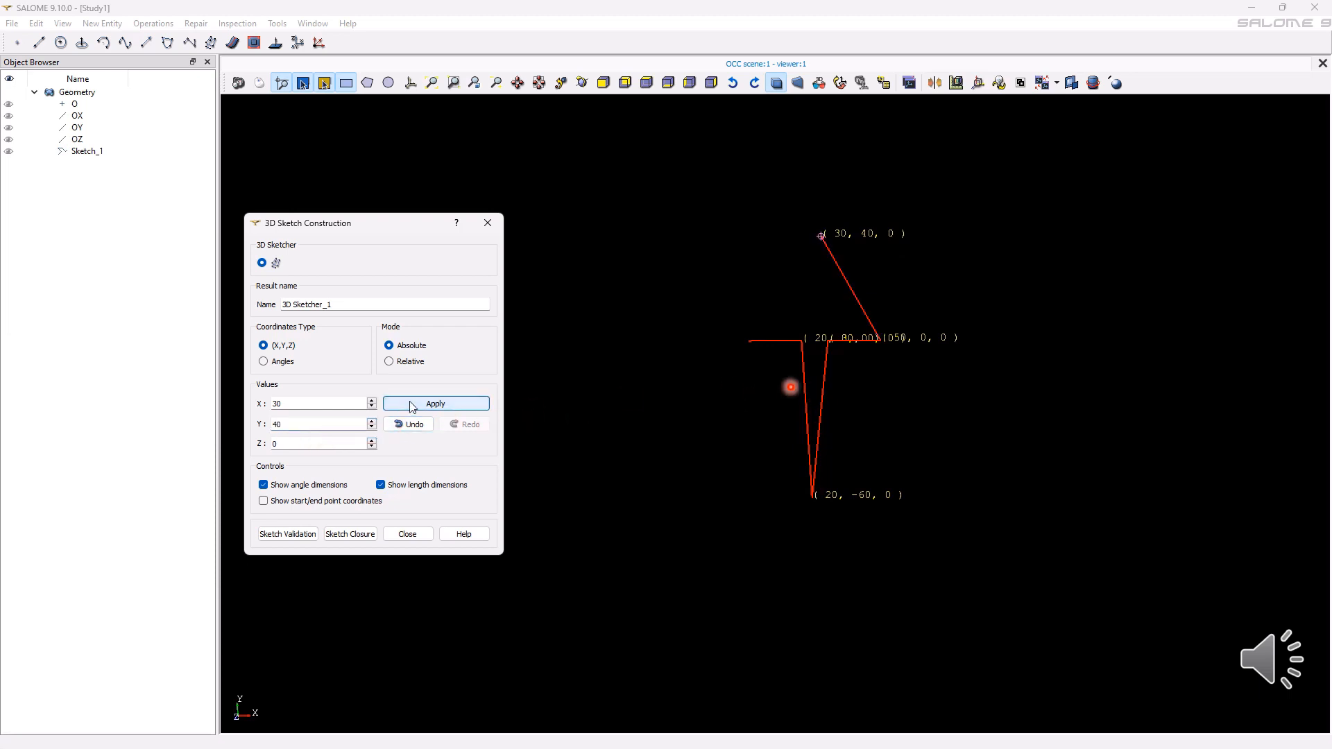
left_click(350, 534)
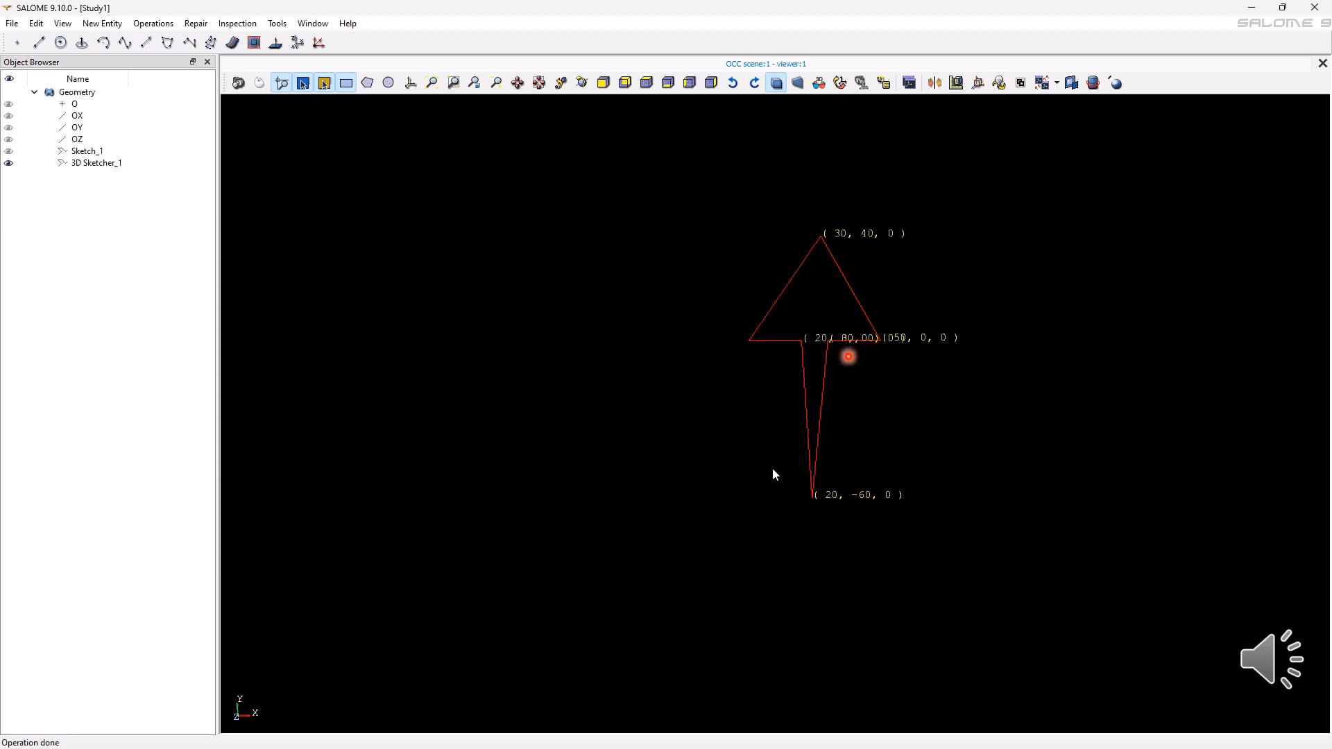
mouse_move(763, 444)
right_mouse_down("ctrl")
mouse_move(794, 470)
mouse_move(937, 393)
mouse_move(805, 424)
mouse_move(909, 462)
mouse_move(966, 425)
mouse_move(1285, 405)
mouse_move(988, 437)
mouse_move(714, 508)
mouse_move(996, 530)
mouse_move(679, 561)
mouse_move(419, 539)
mouse_move(456, 535)
right_mouse_up("ctrl")
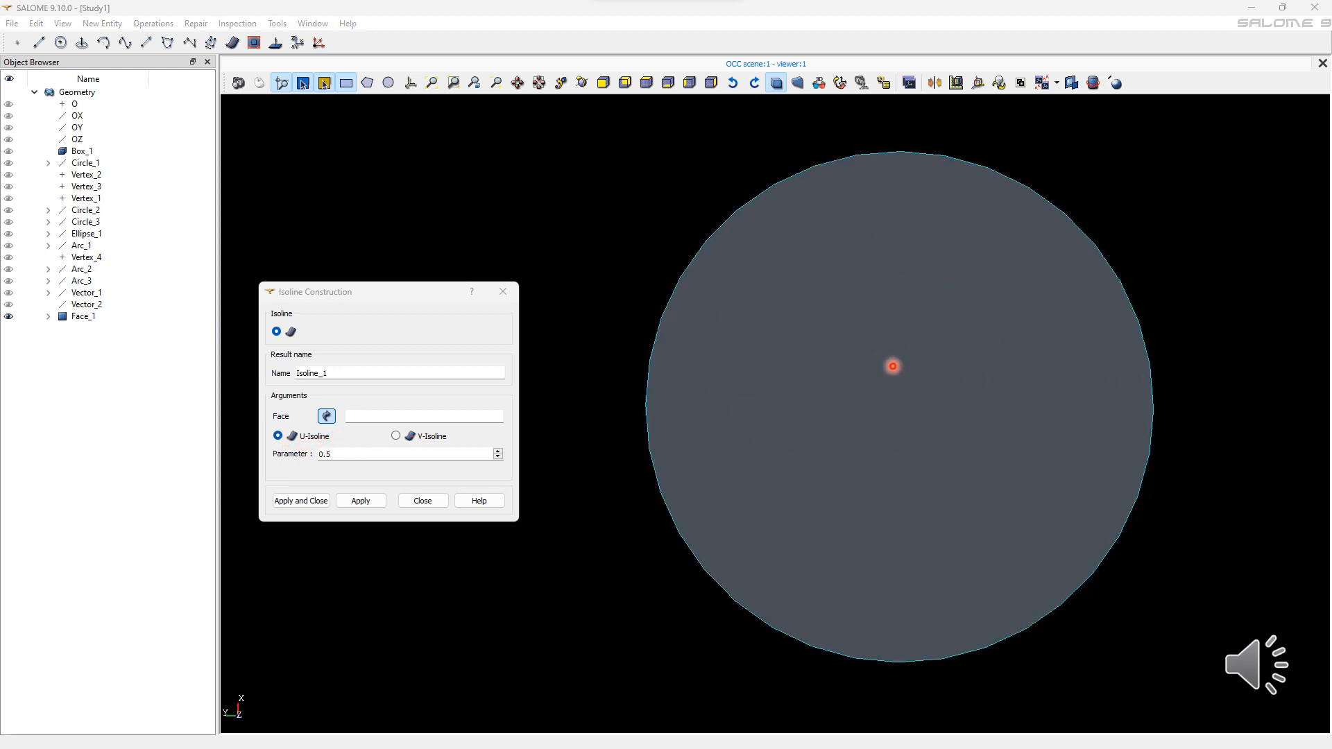
- Create a U-isoline at parameter 0.7 and a V-isoline at parameter 0.2 on the circular face Face_1
left_click(894, 367)
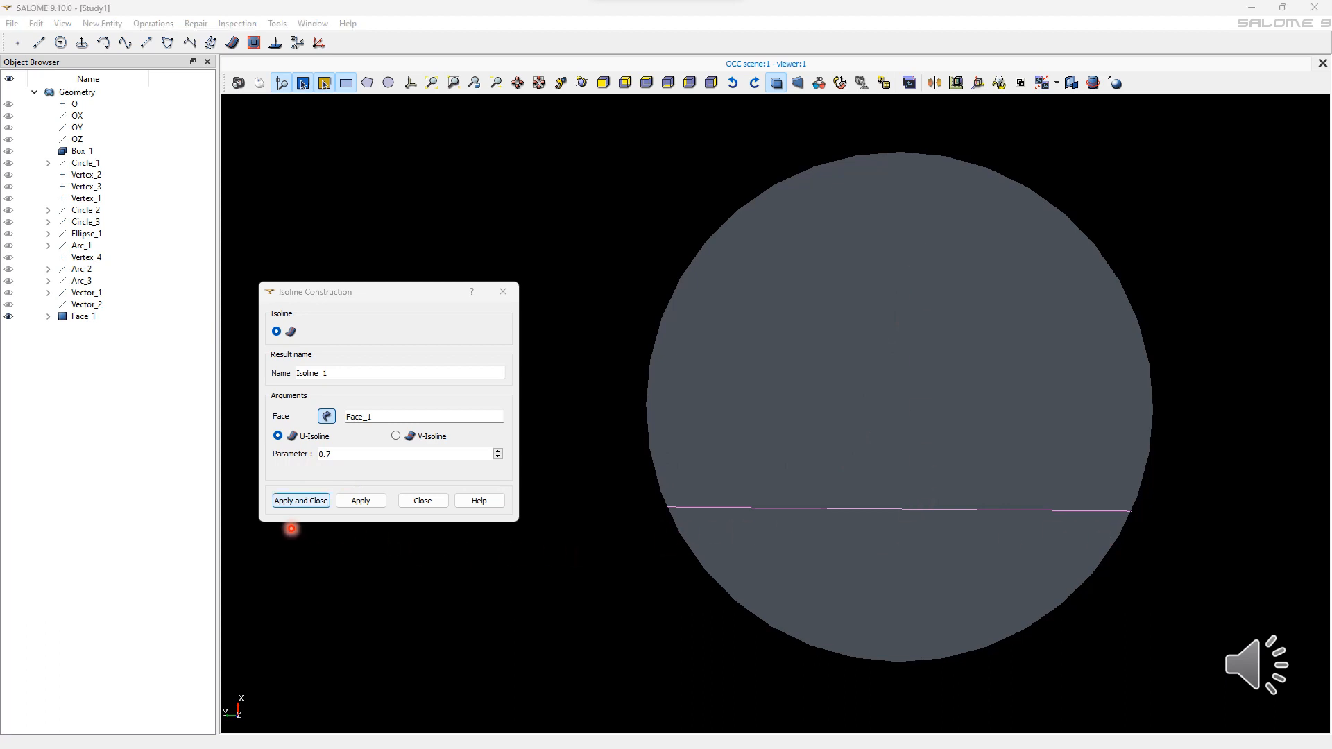
key("Return")
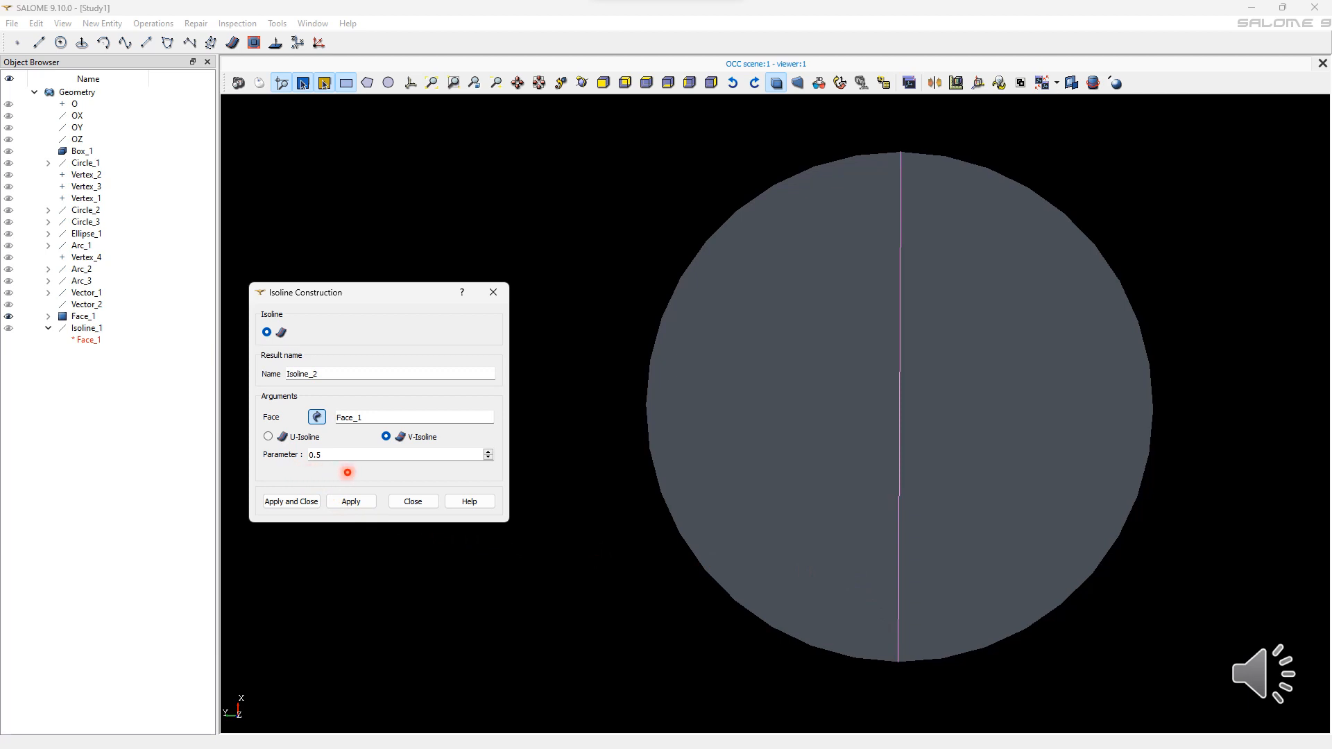
key("BackSpace")
type("2")
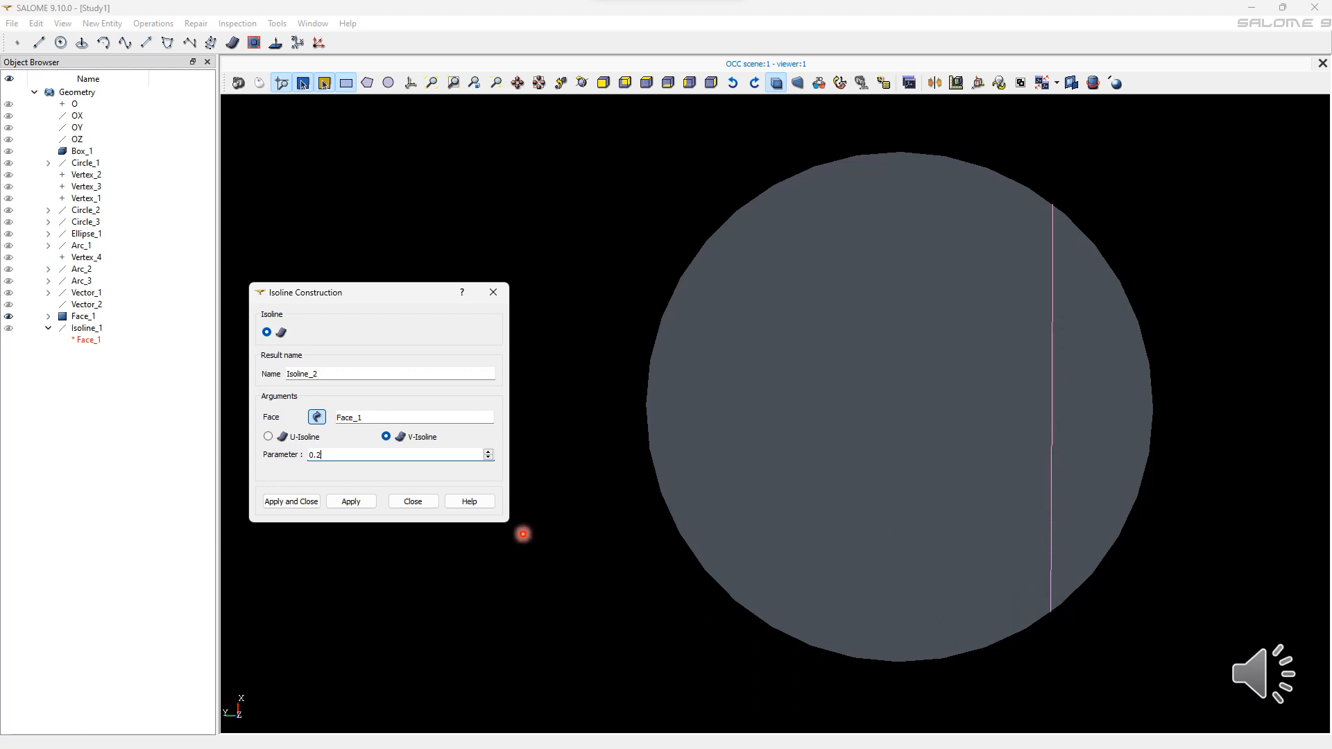
left_click(291, 501)
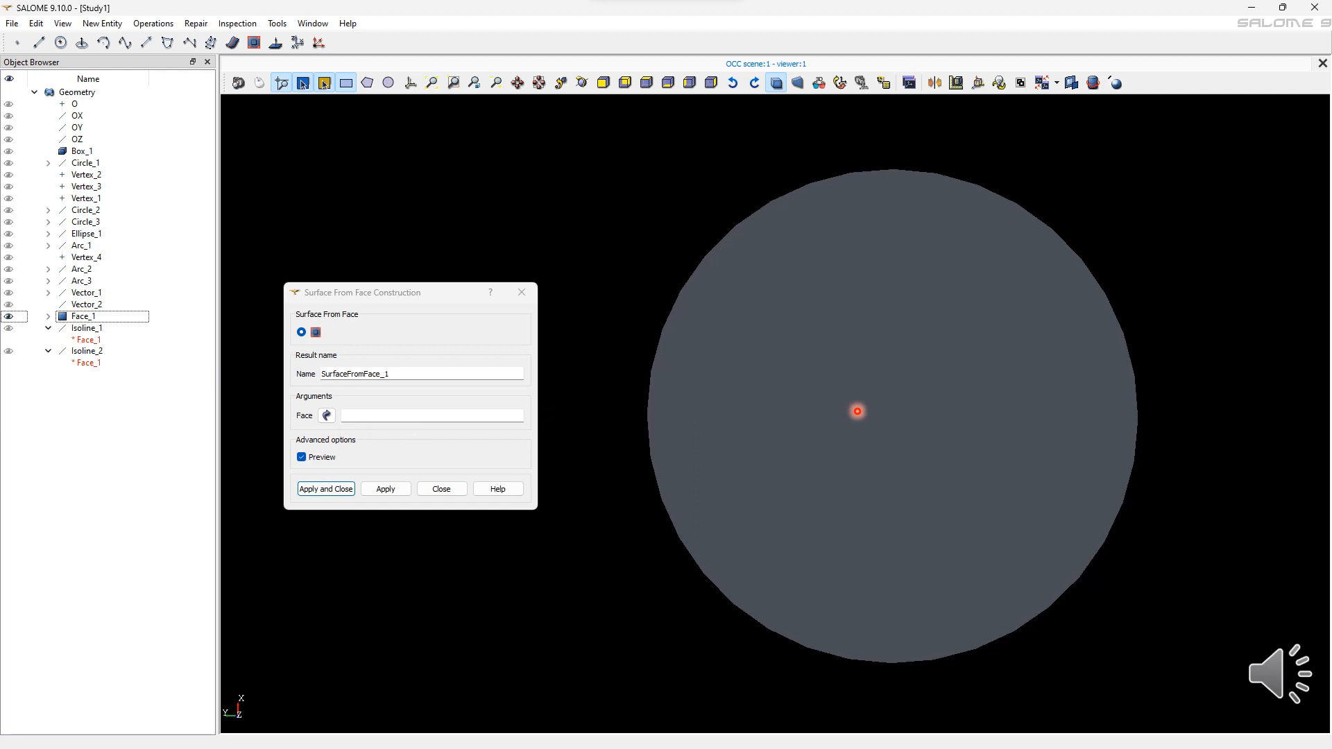
- Construct a surface from the circular face Face_1
left_click(858, 412)
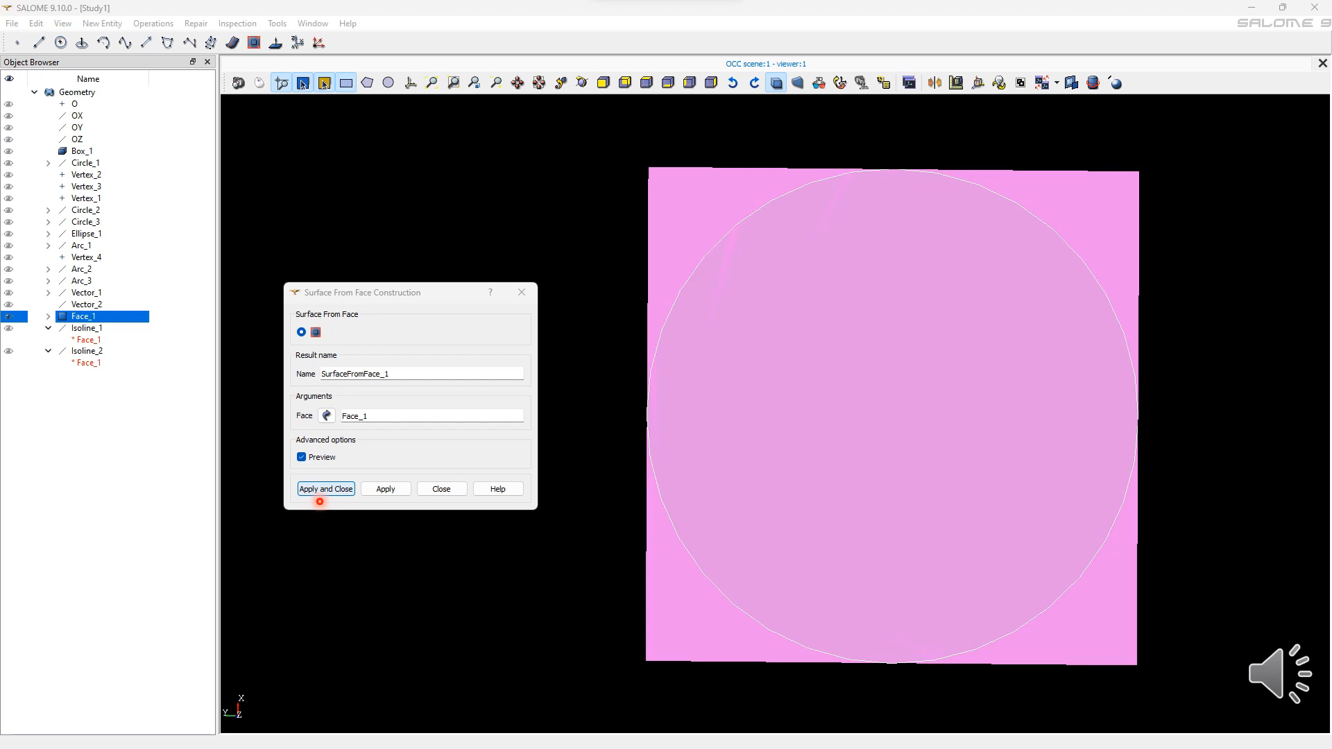
key("Return")
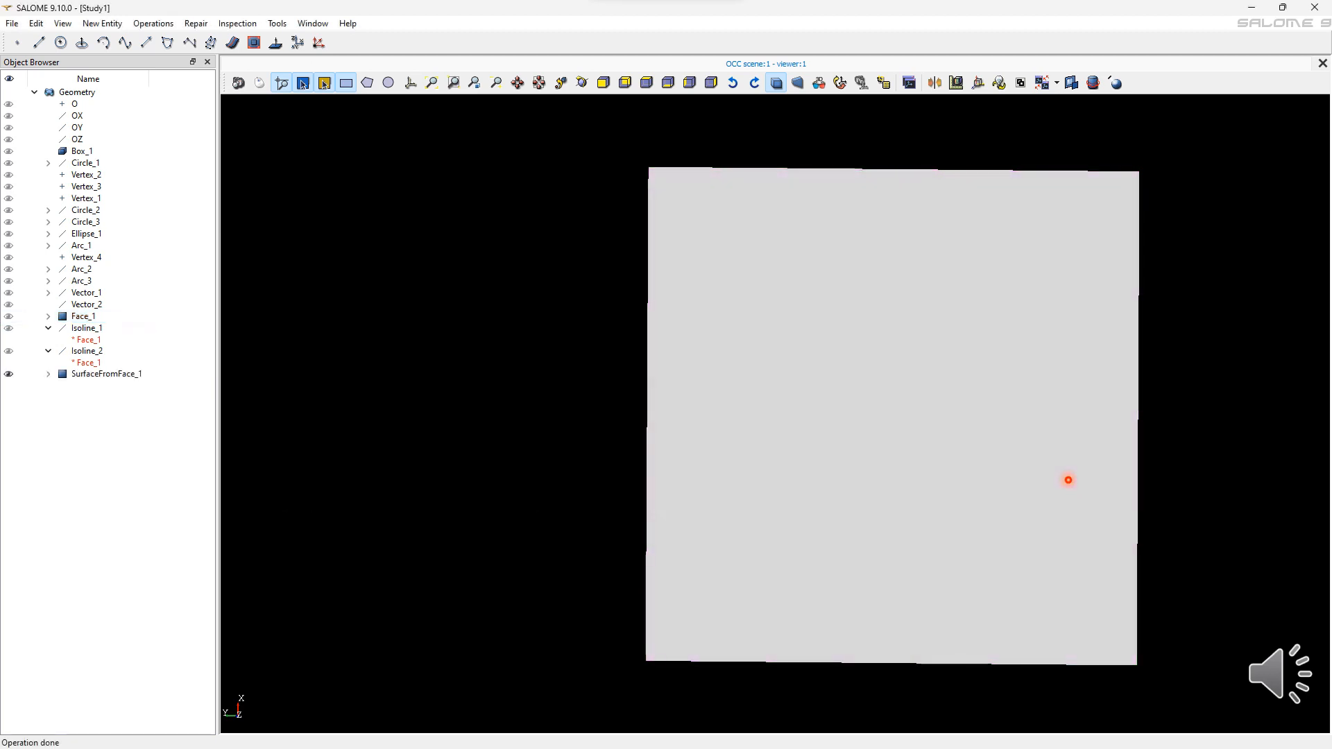
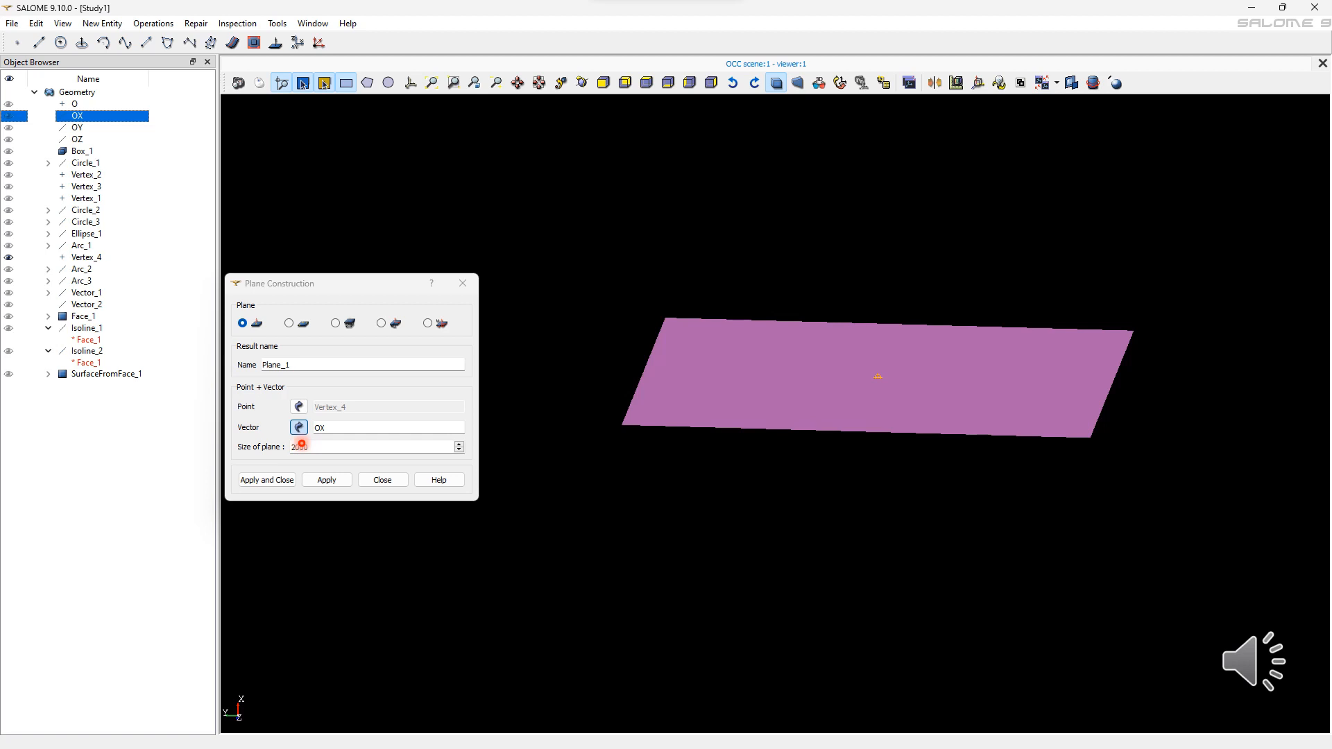
- Create a point-and-vector plane through Vertex_4, using OZ as the vector and a plane size of 1000
key("Down")
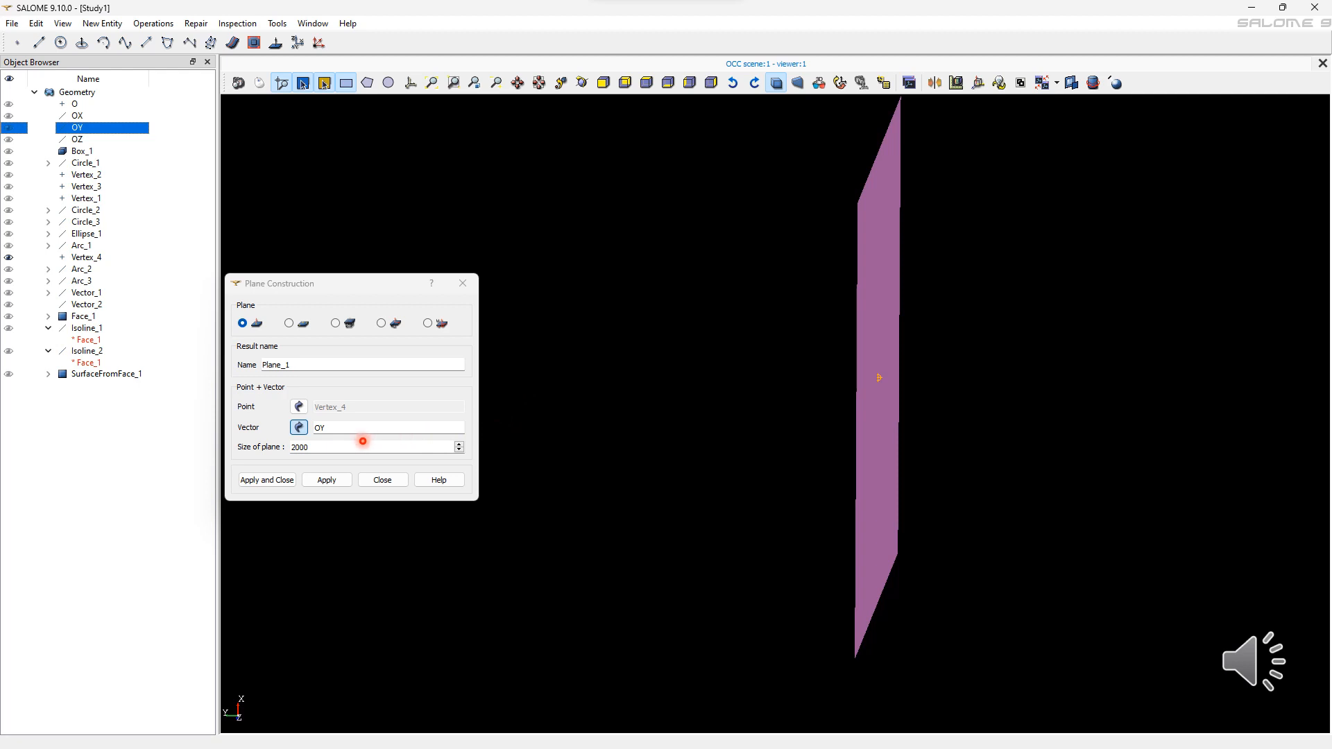
key("Down")
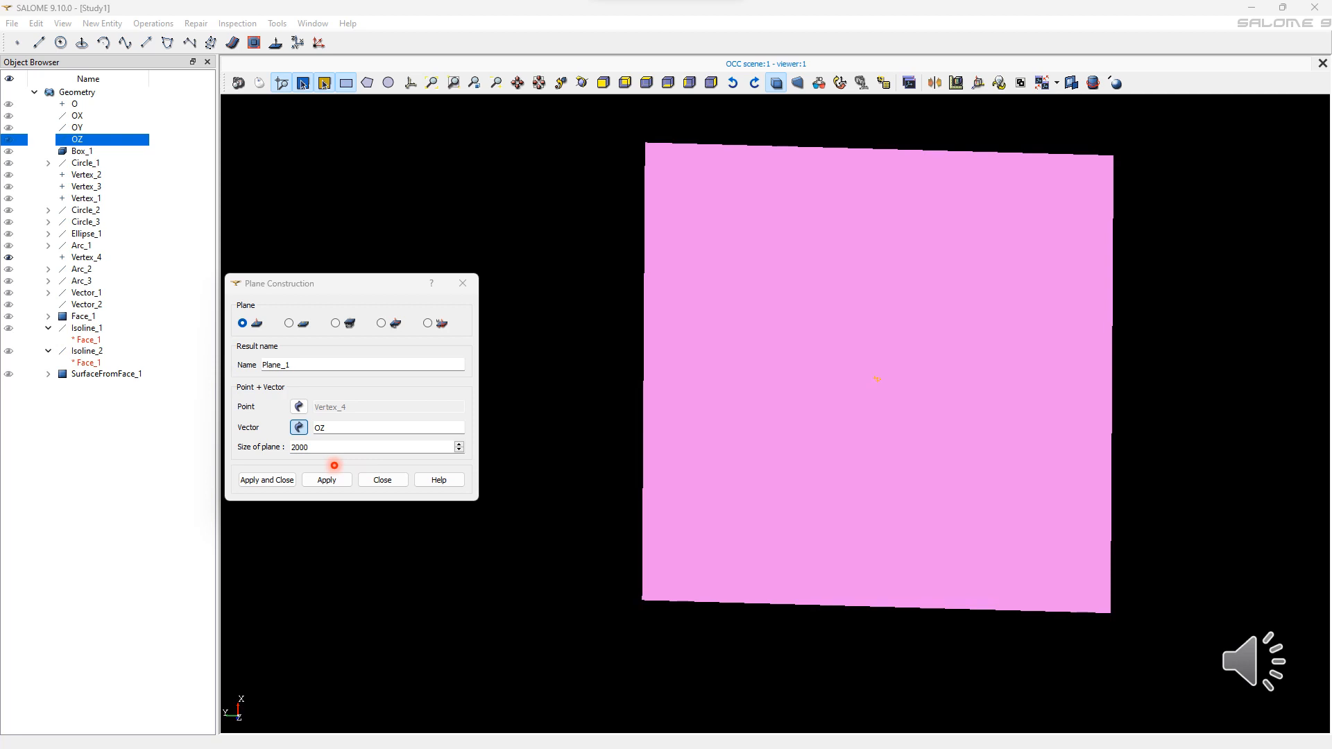
key("BackSpace")
key("BackSpace")
key("BackSpace")
key("BackSpace")
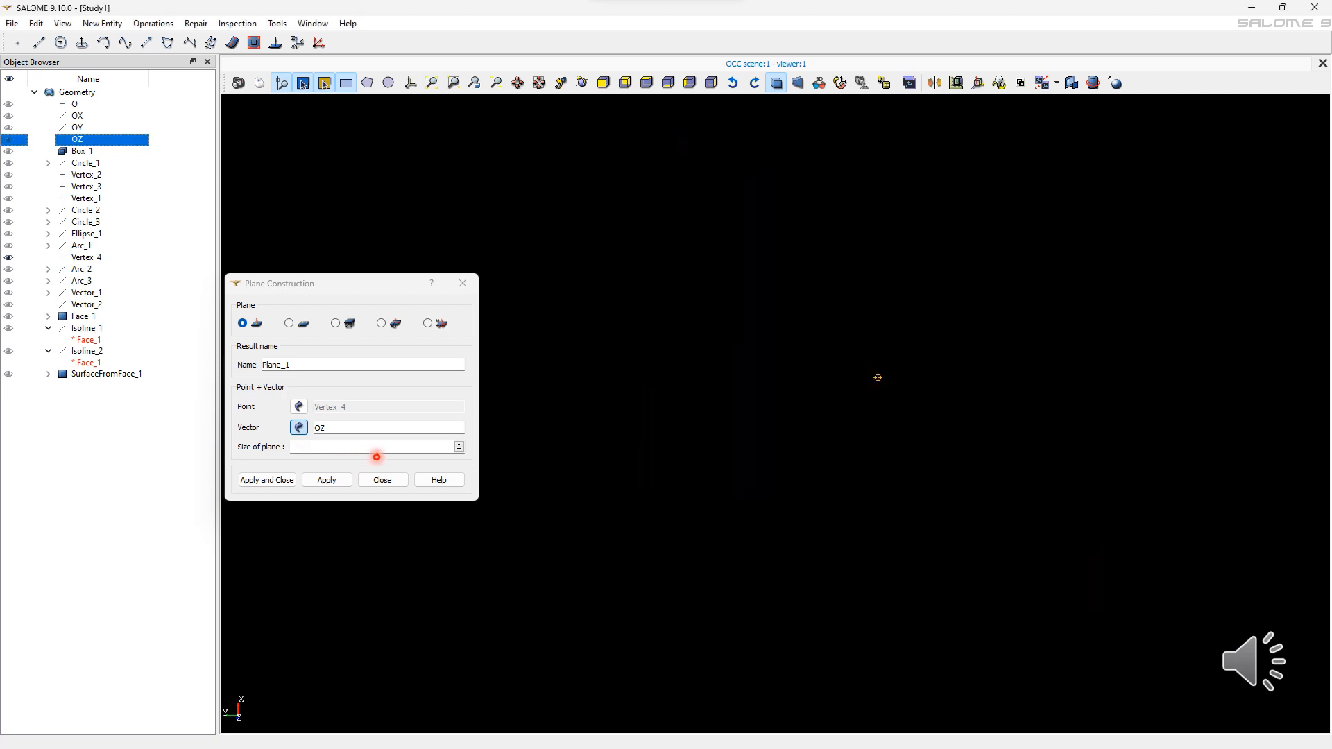
type("1000")
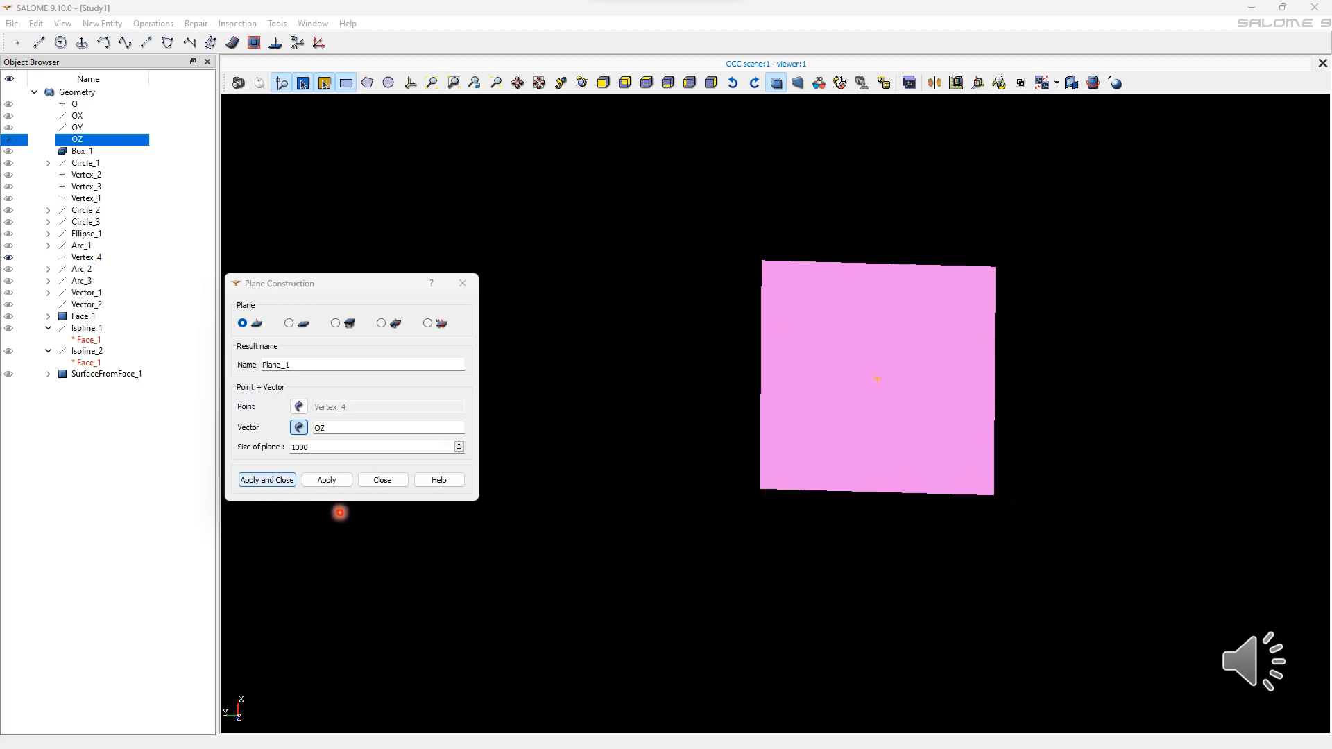
key("Return")
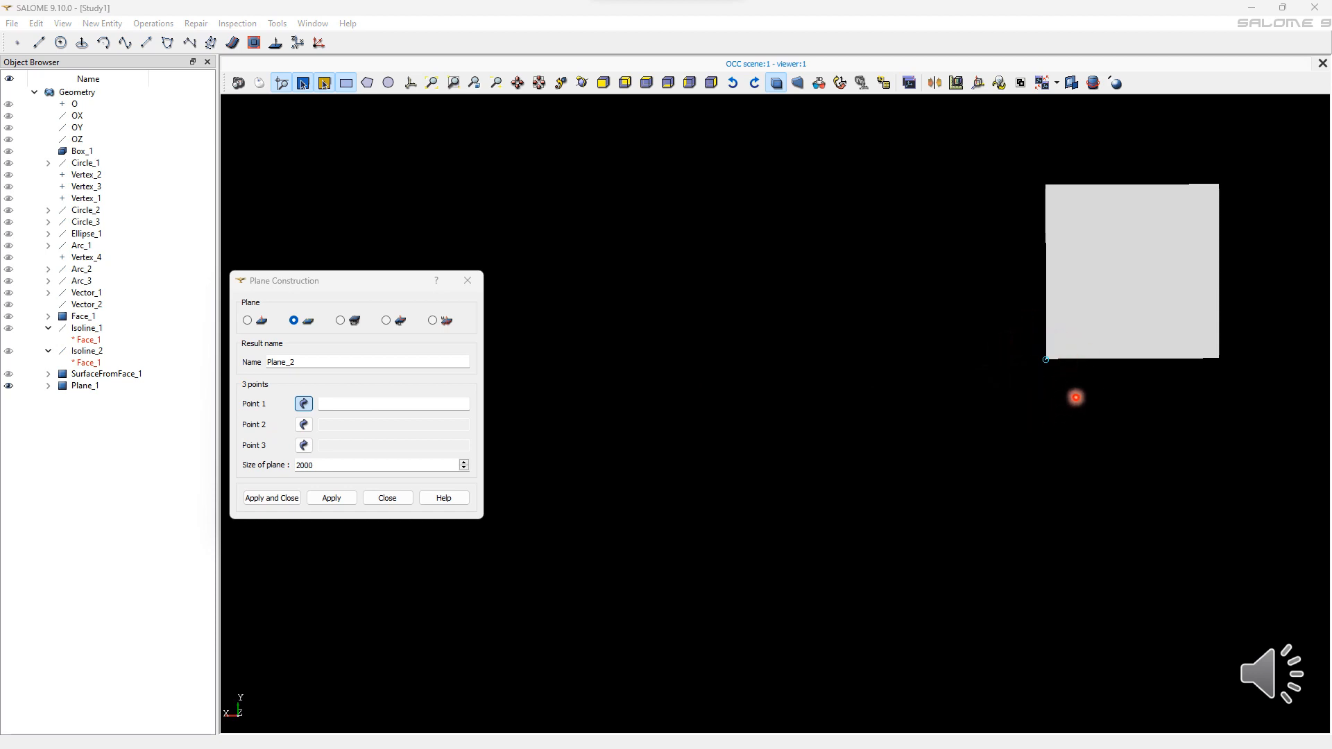
- Create a plane through three corner points of Plane_1 with a plane size of 1500
left_click(1076, 398)
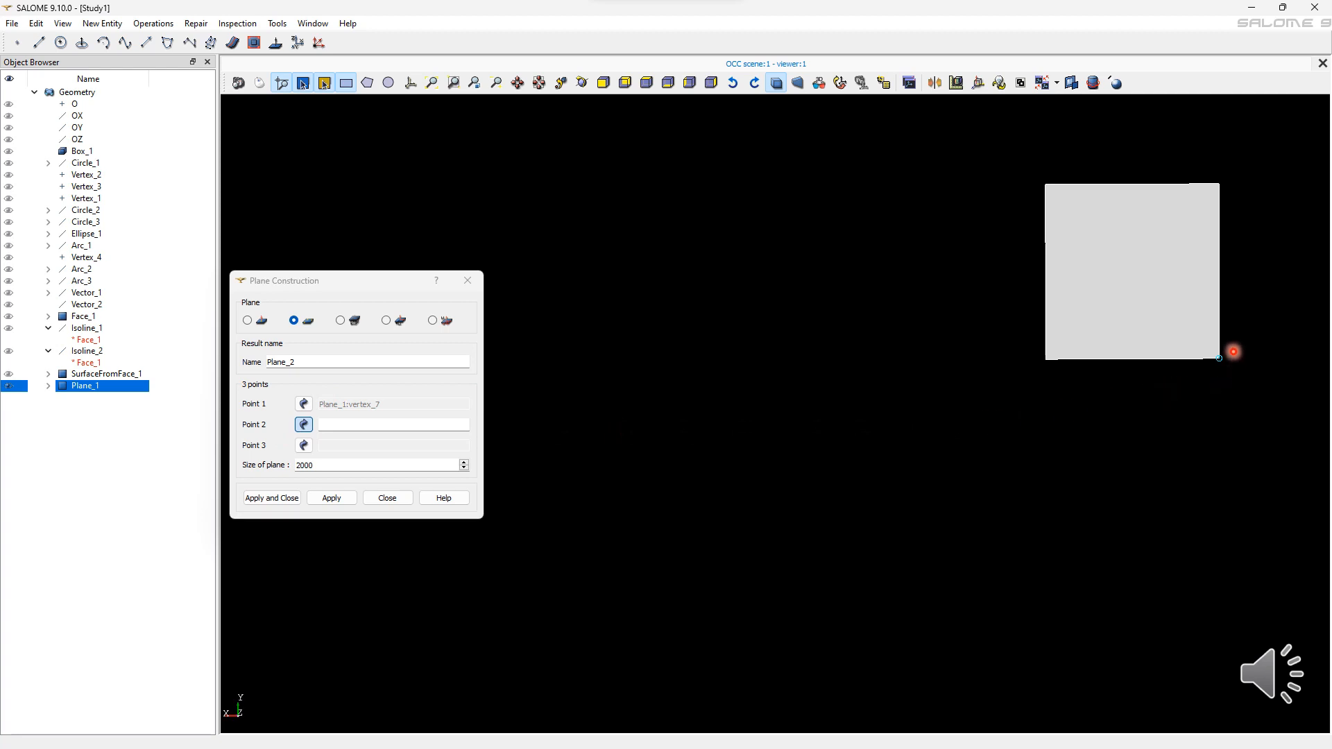
left_click(1236, 380)
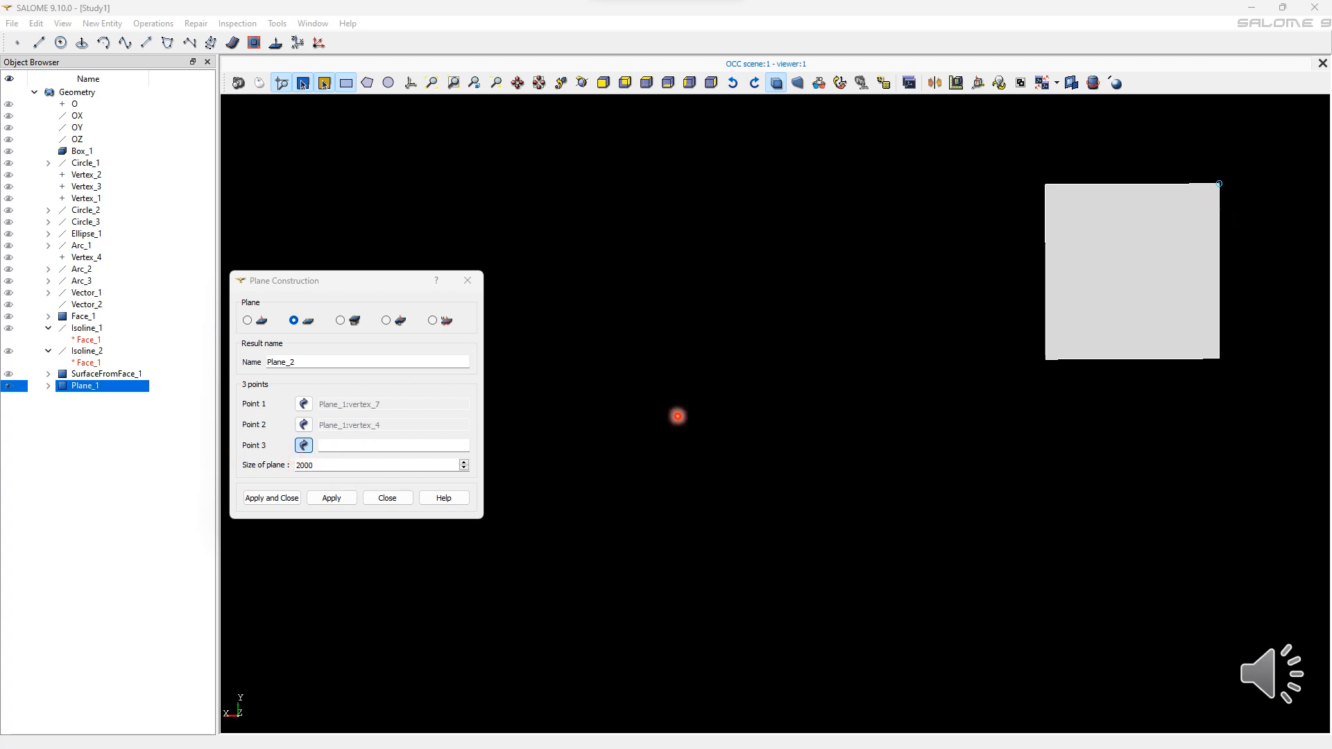
left_click(882, 416)
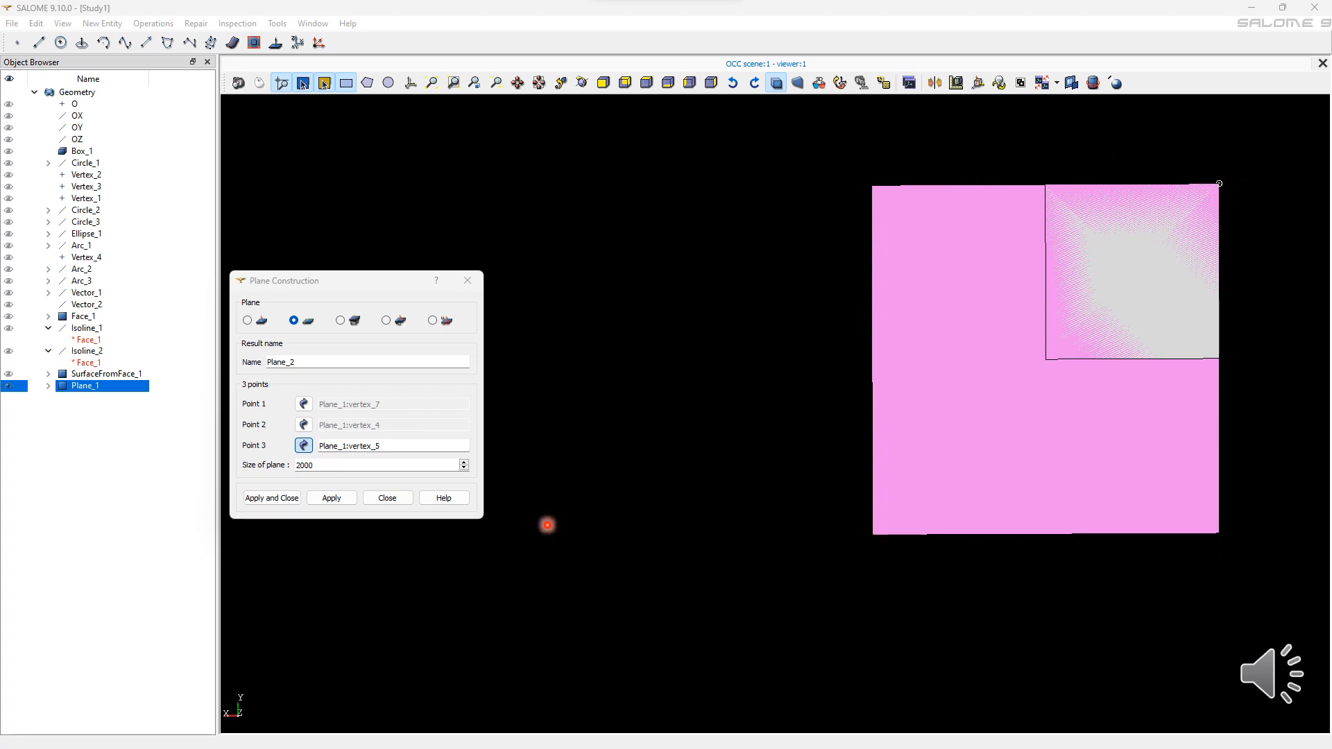
key("BackSpace")
key("BackSpace")
key("BackSpace")
key("BackSpace")
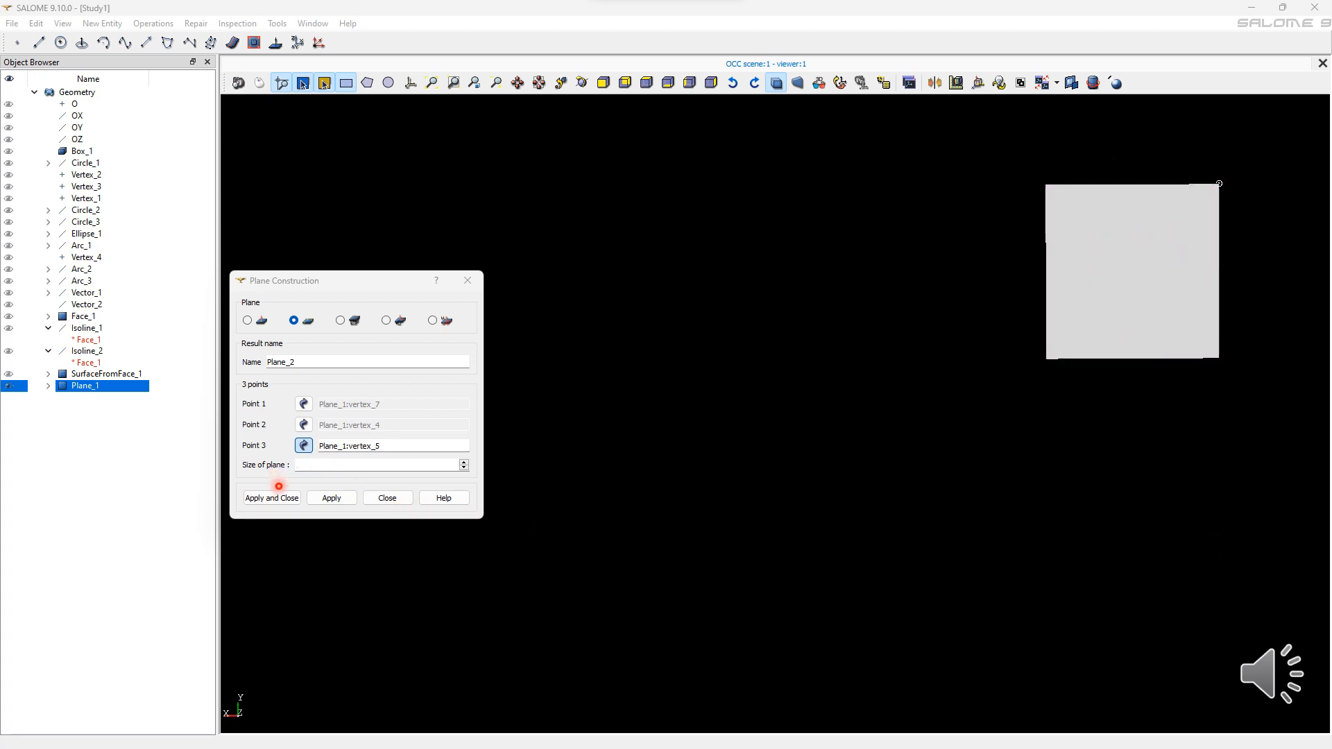
type("150")
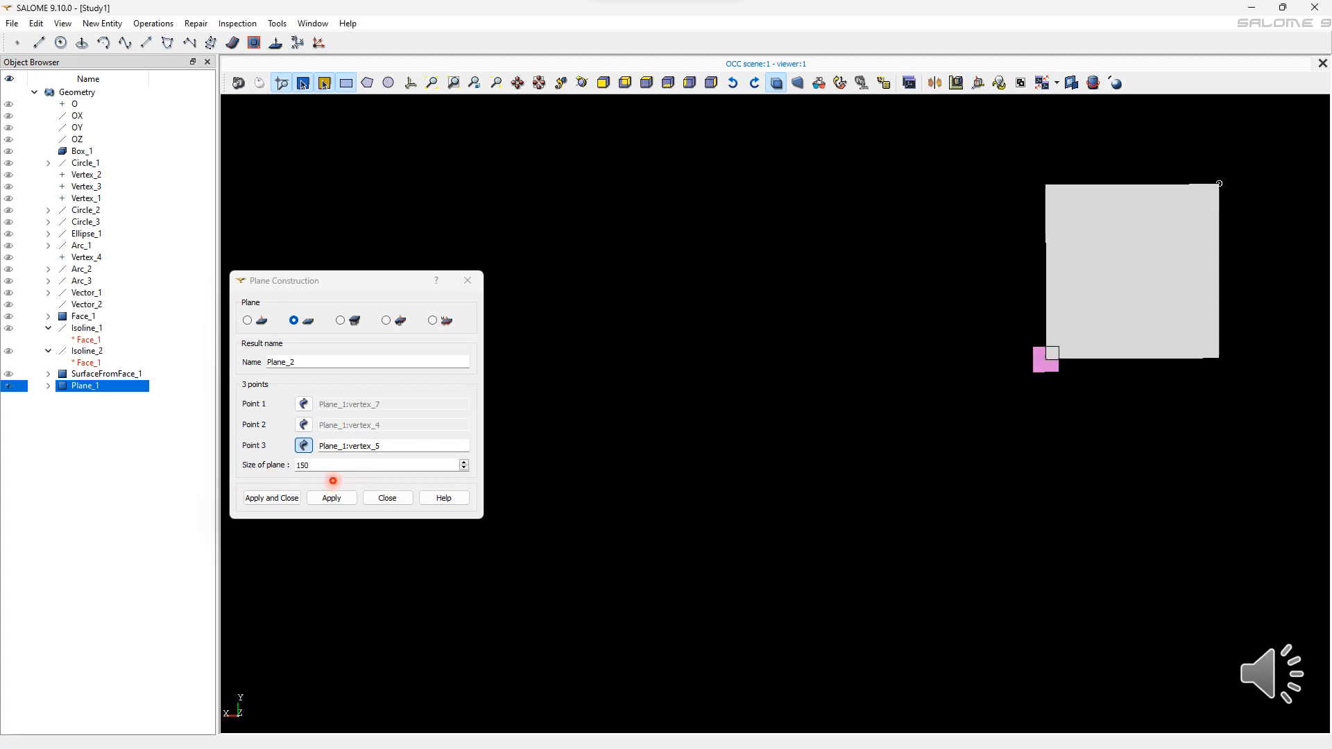
type("0")
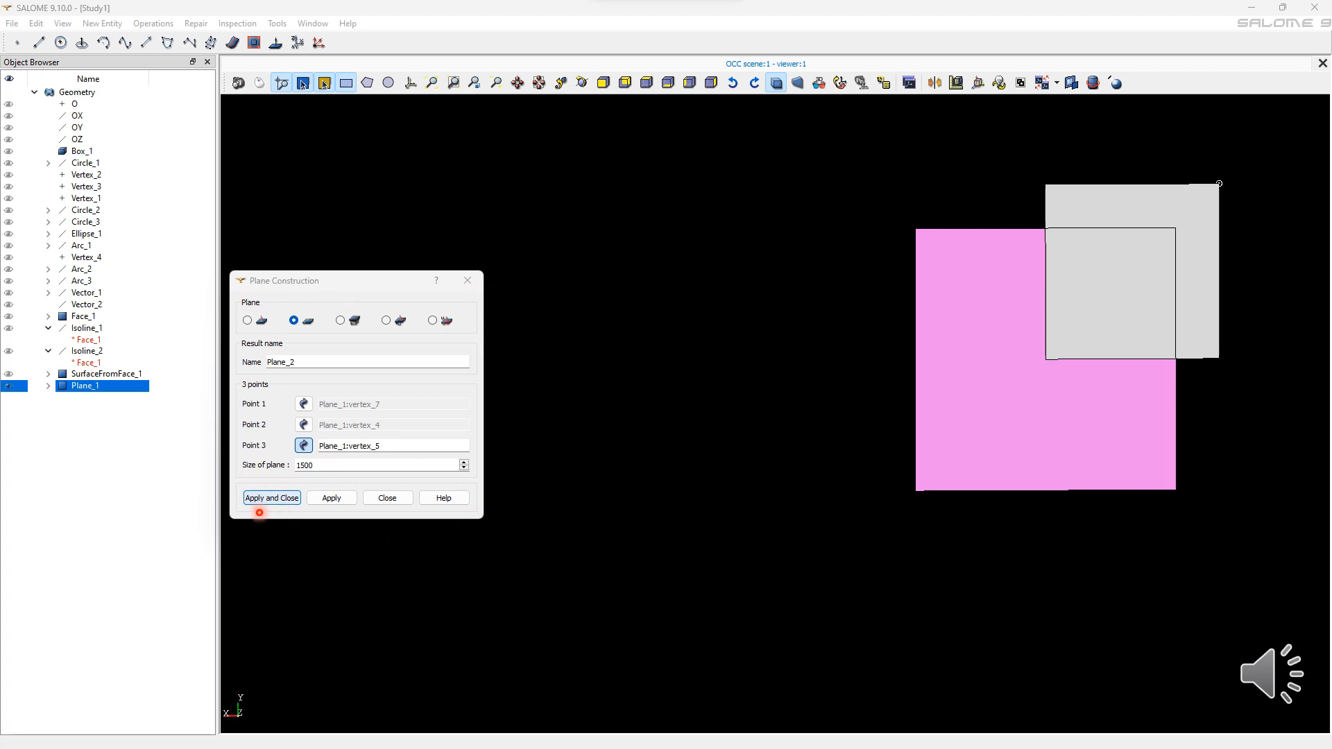
left_click(265, 504)
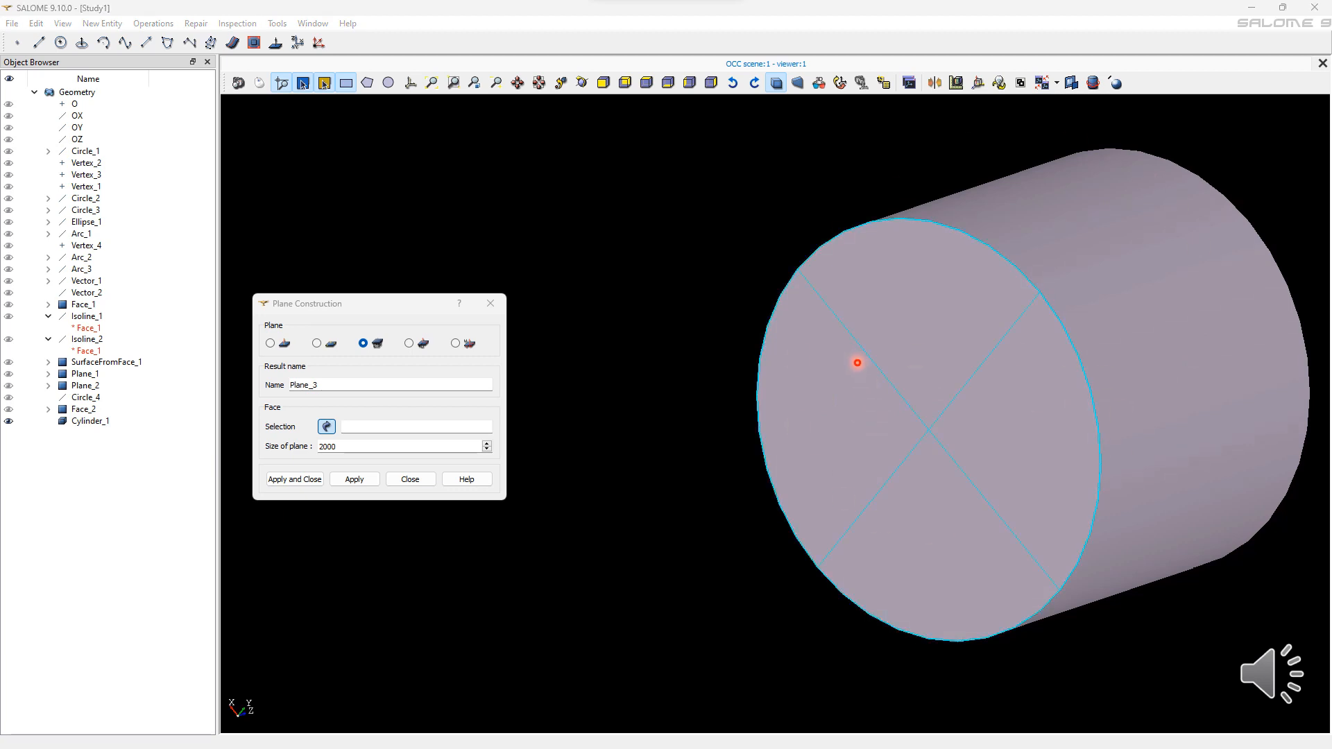
- Create a plane of size 2000 from the flat end face of the cylinder
left_click(858, 363)
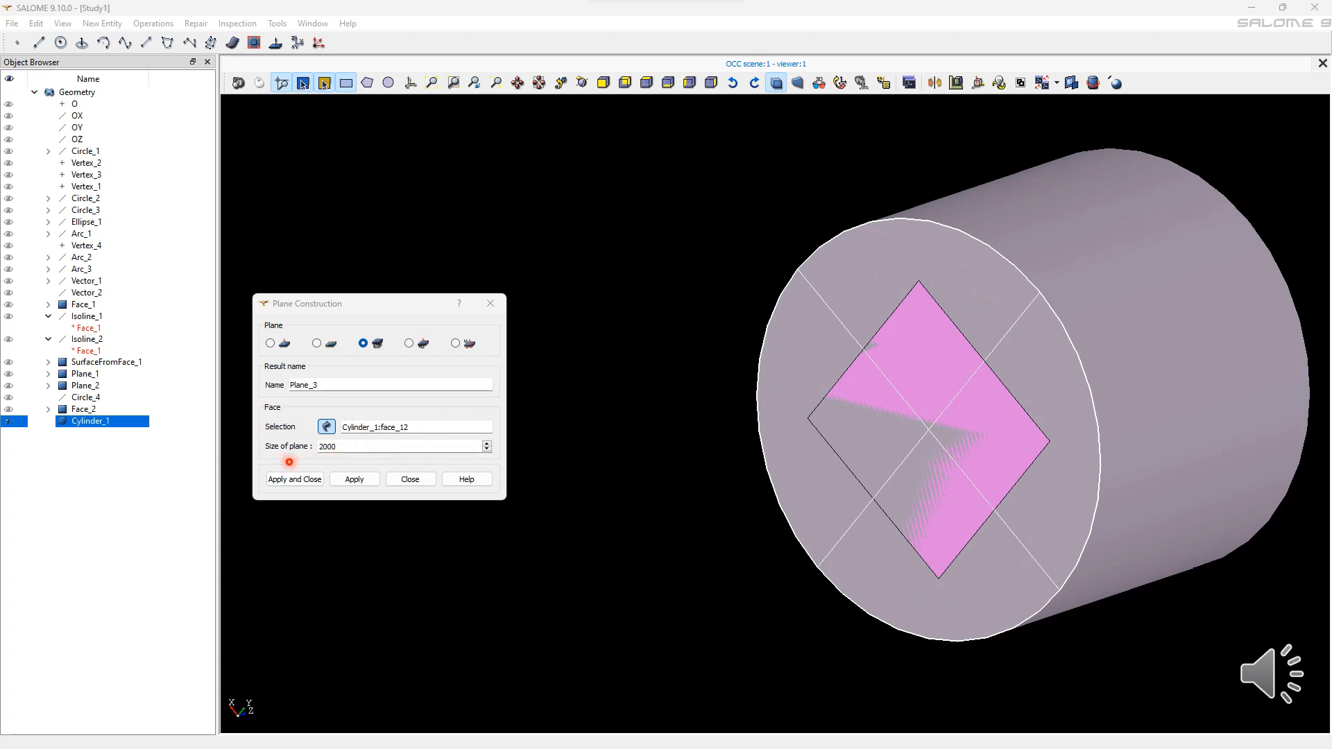
left_click(405, 454)
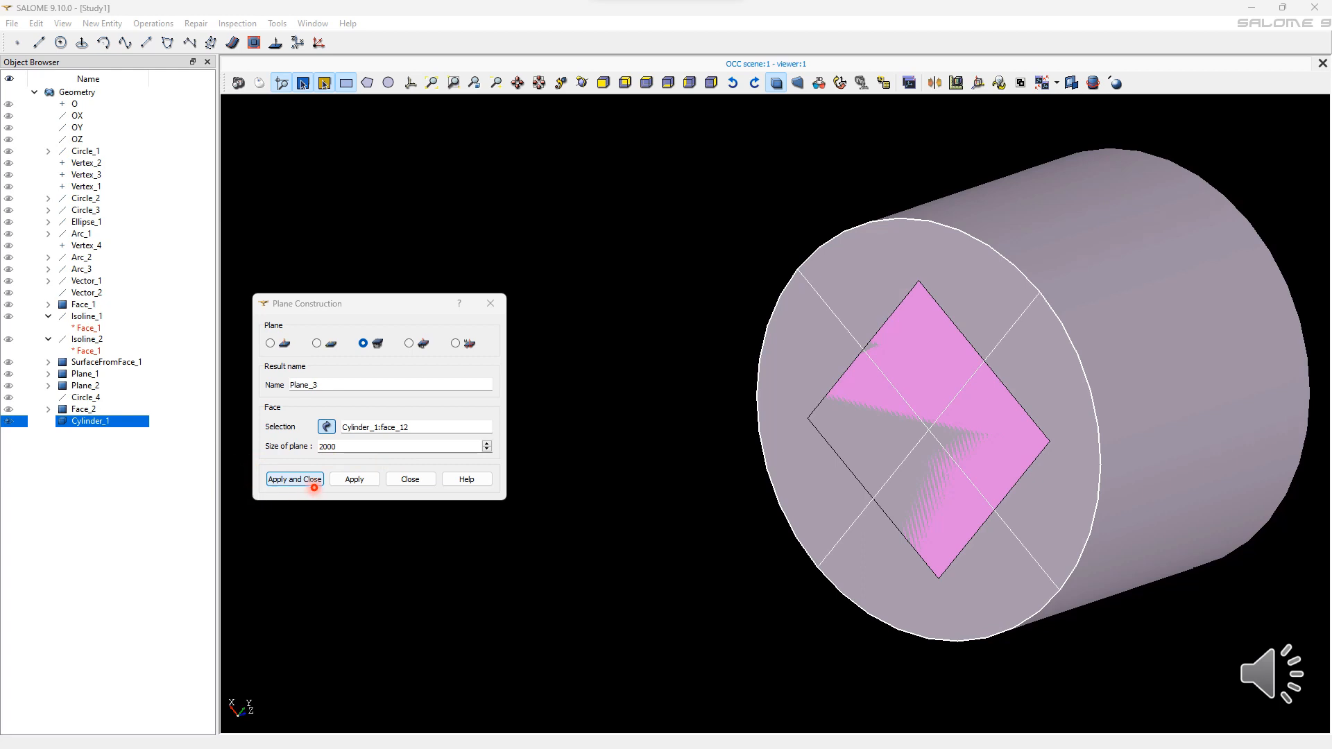
left_click(314, 486)
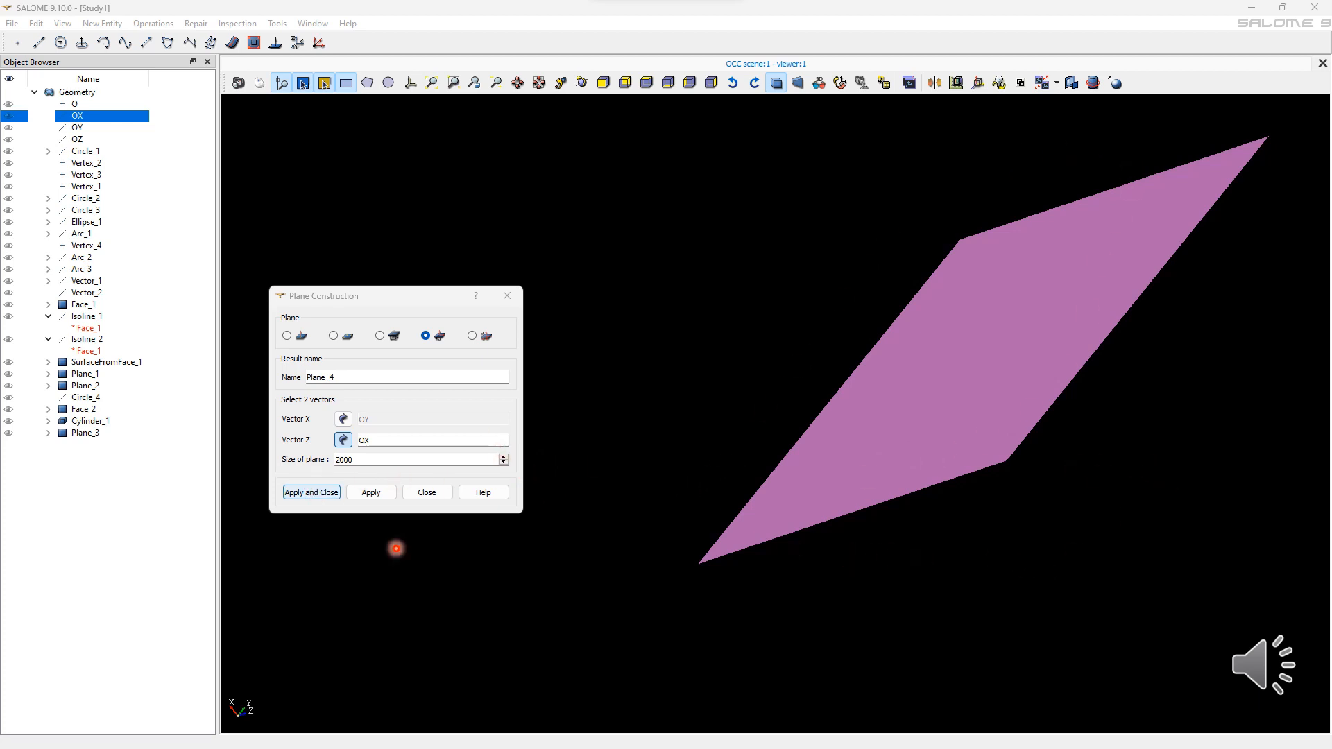
- Create a size 2000 plane from vectors OY and OX, and another from two adjacent perpendicular edges of the box
left_click(332, 495)
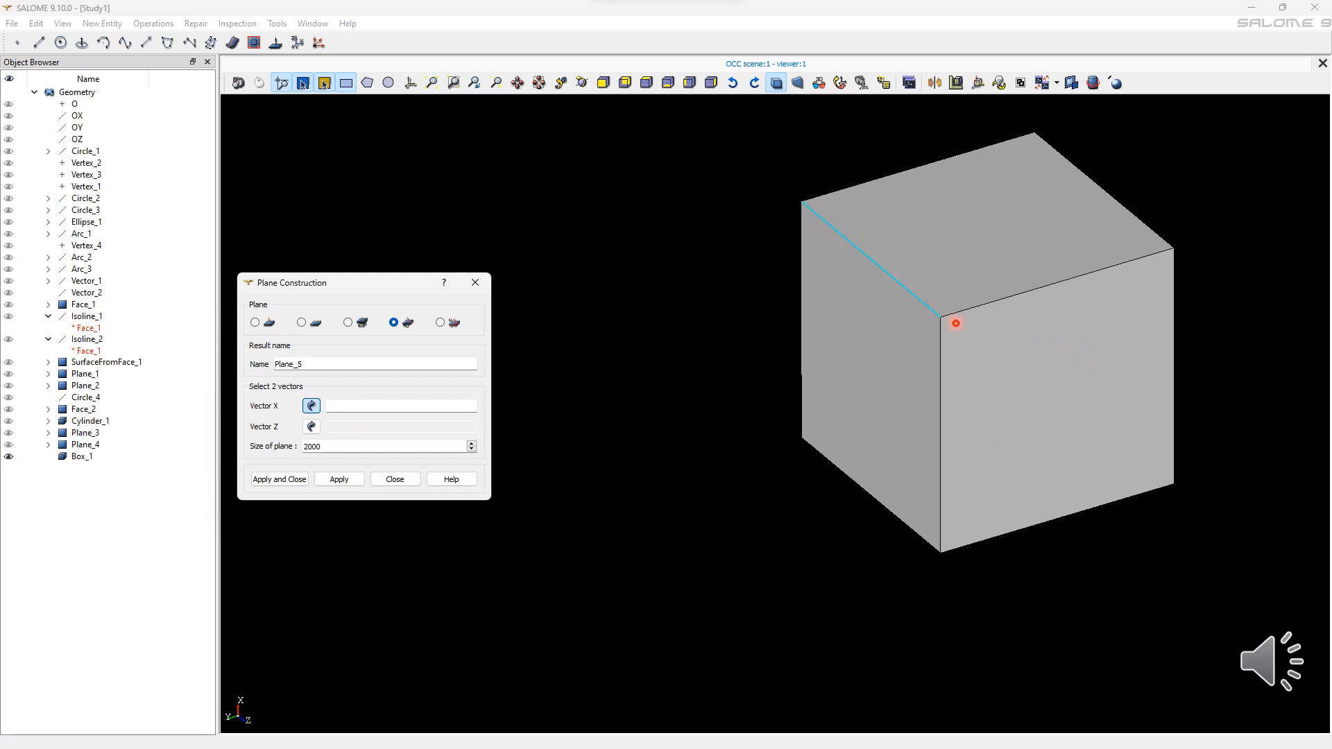
left_click(955, 320)
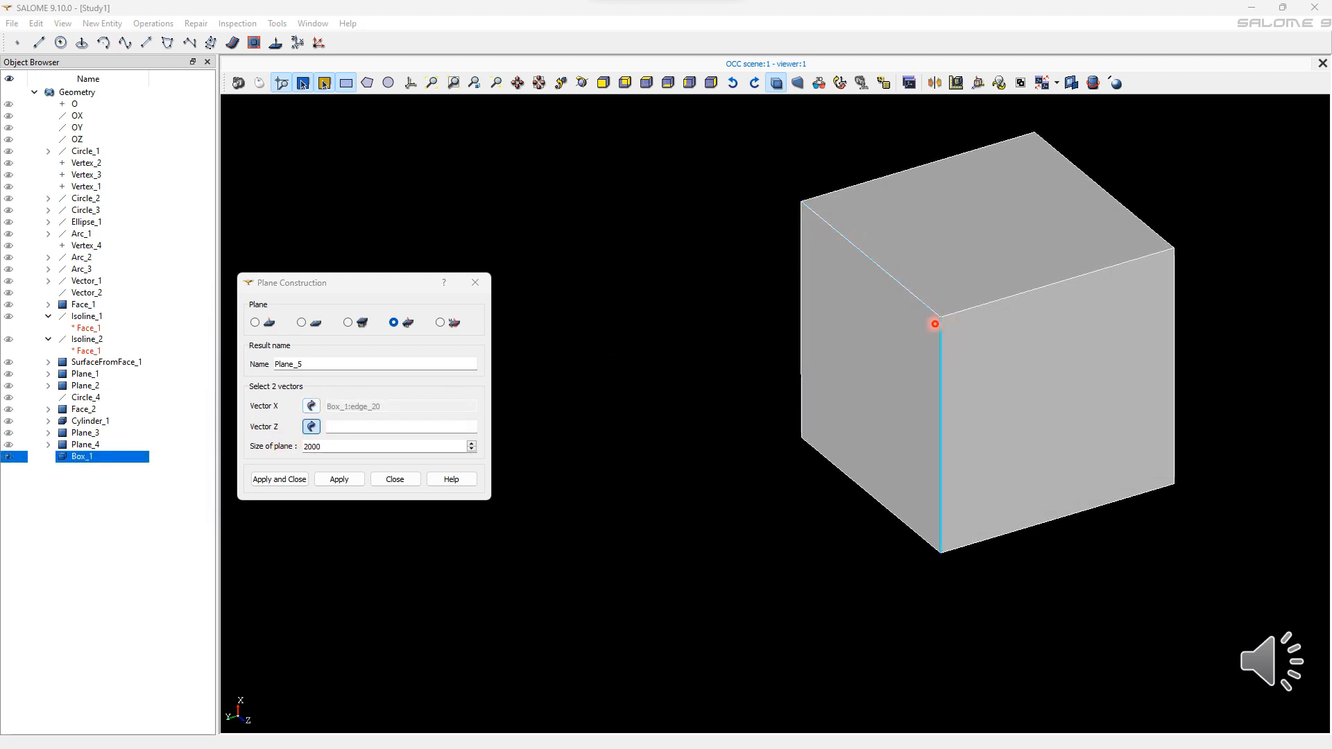
left_click(942, 540)
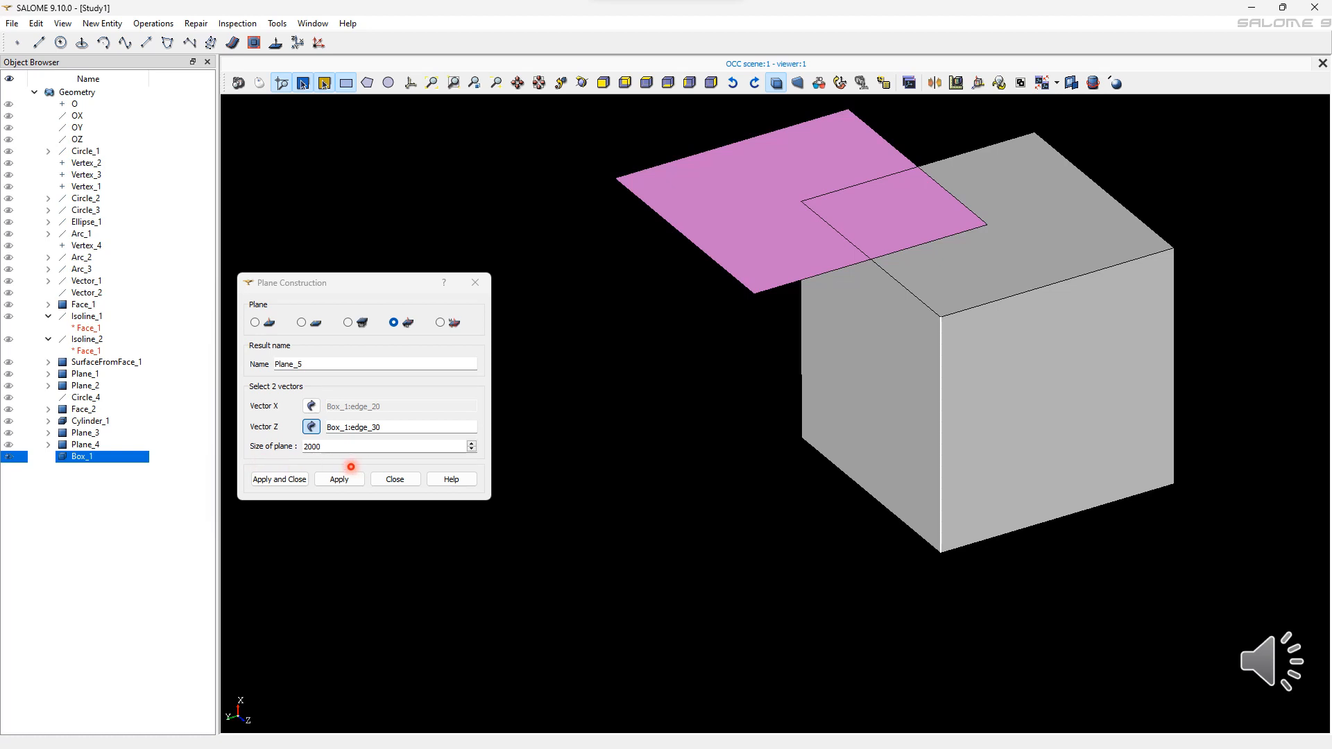
key("Return")
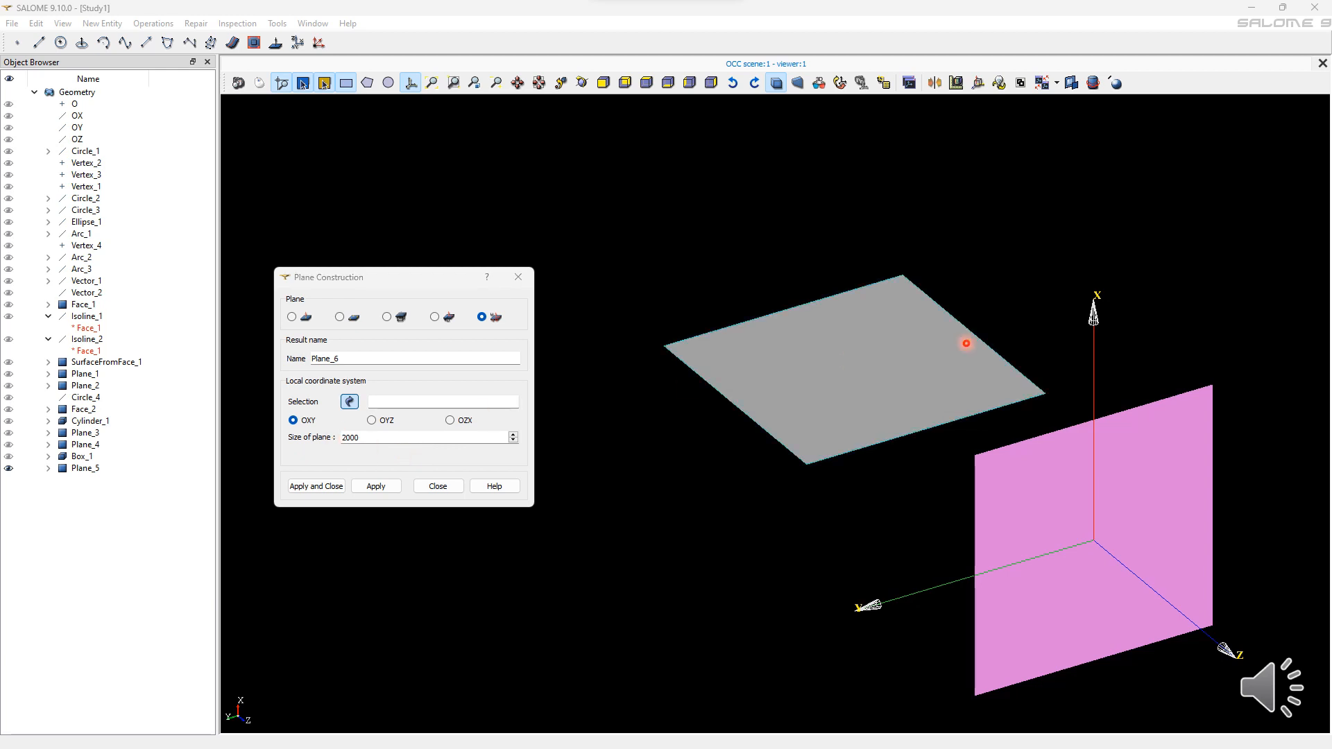
- Create a size 2500 plane from the local coordinate system of Plane_5, using the OZX orientation
left_click(913, 360)
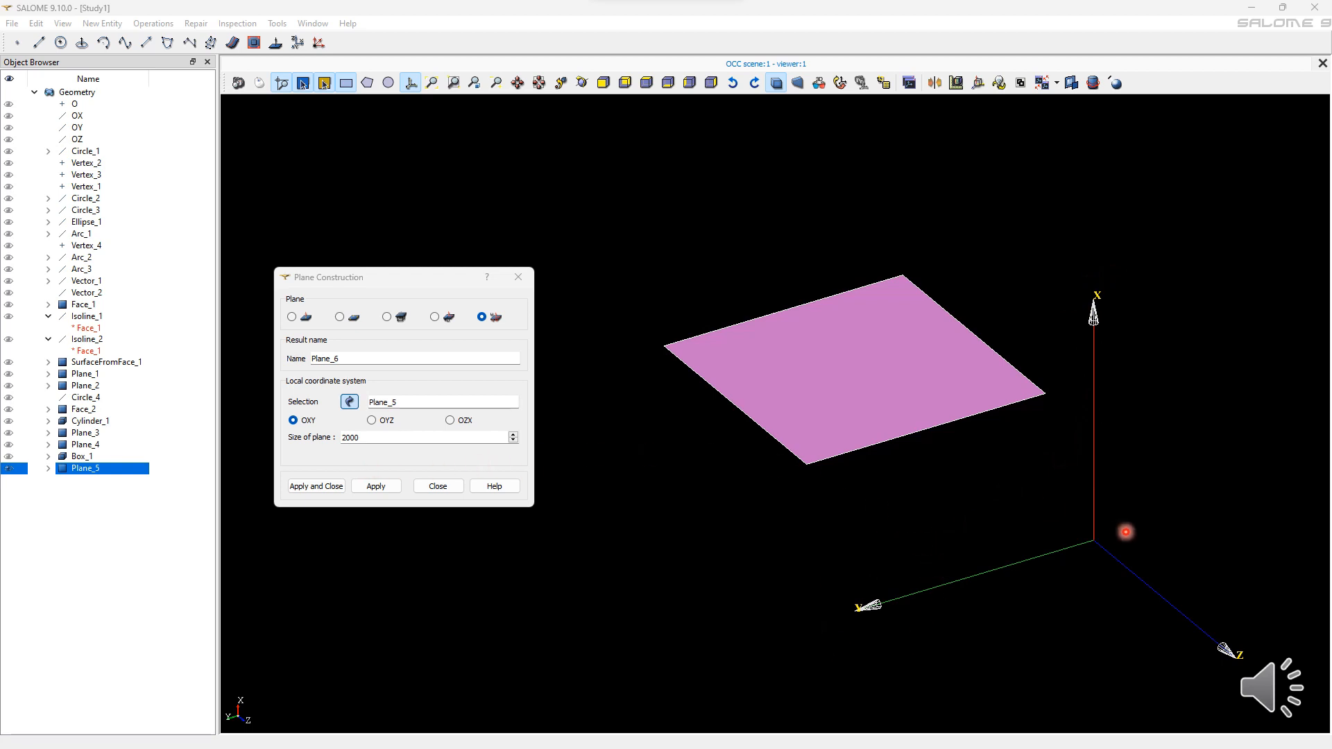
left_click(372, 420)
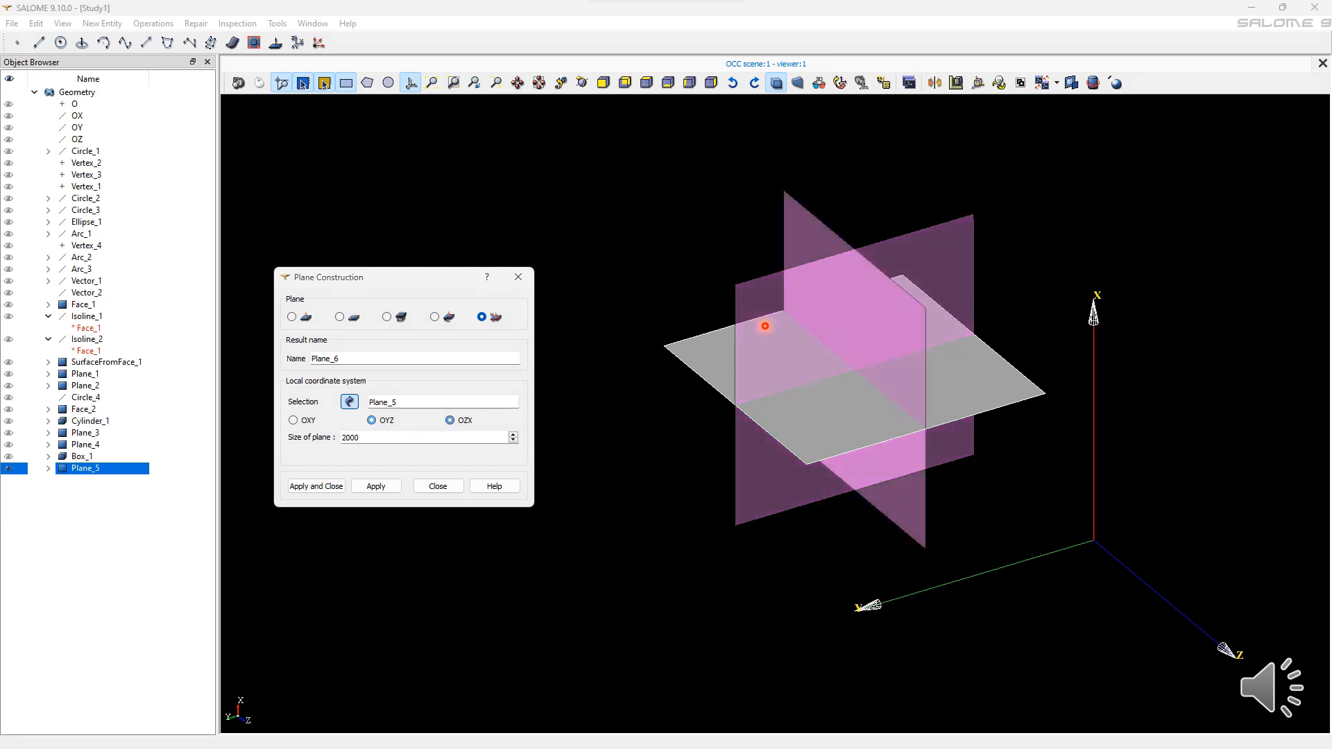
left_click(449, 419)
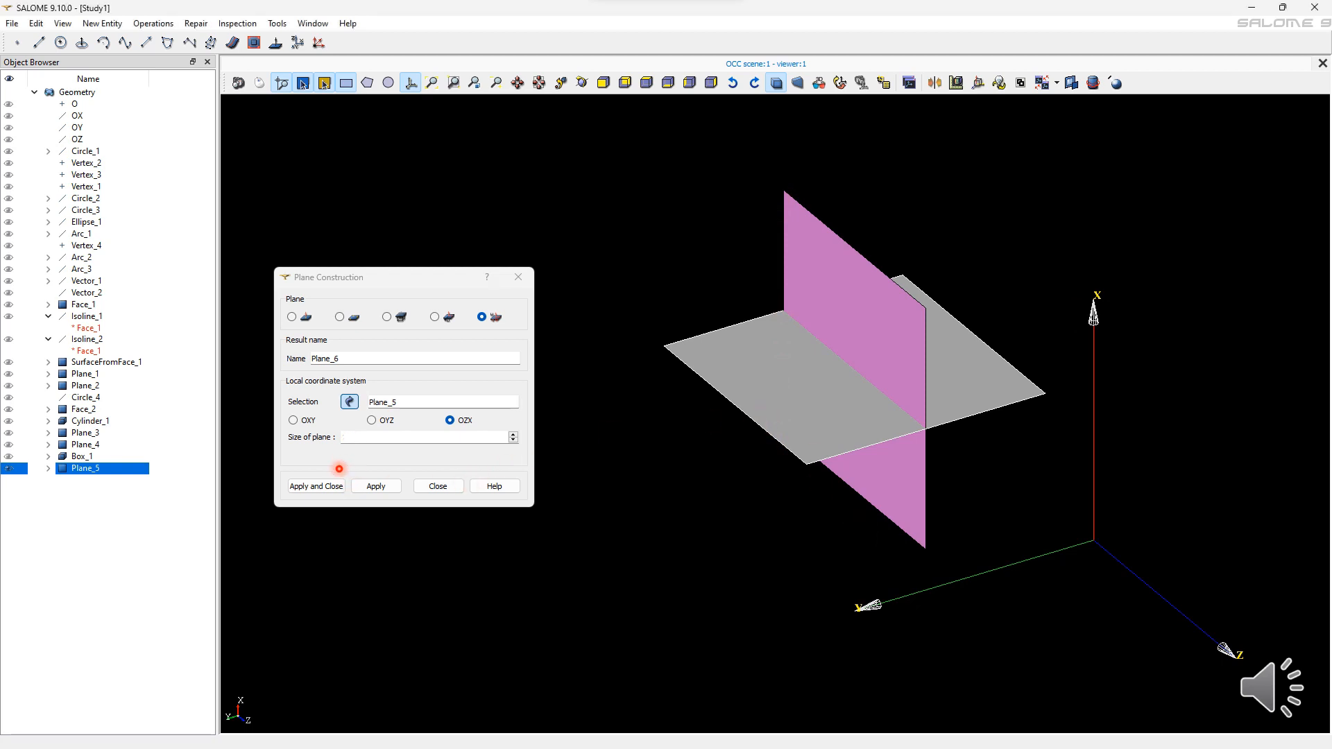
type("2")
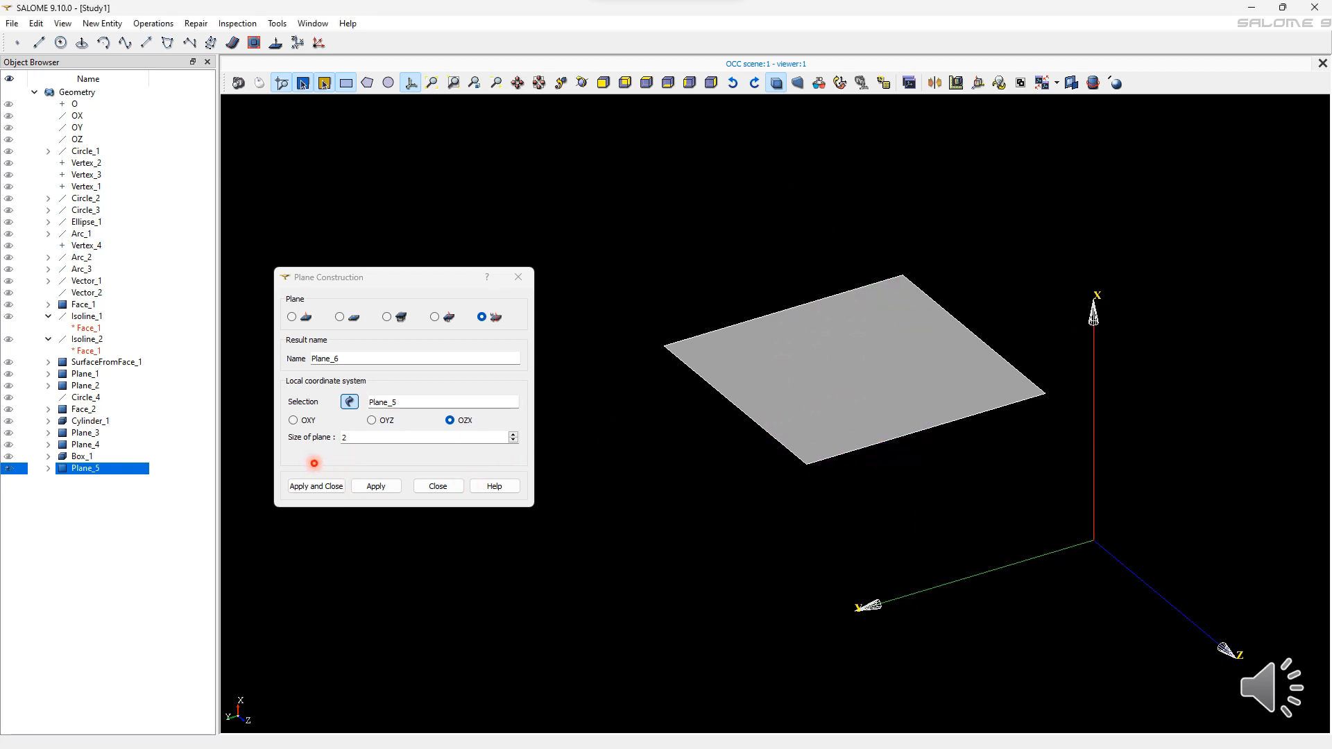
type("500")
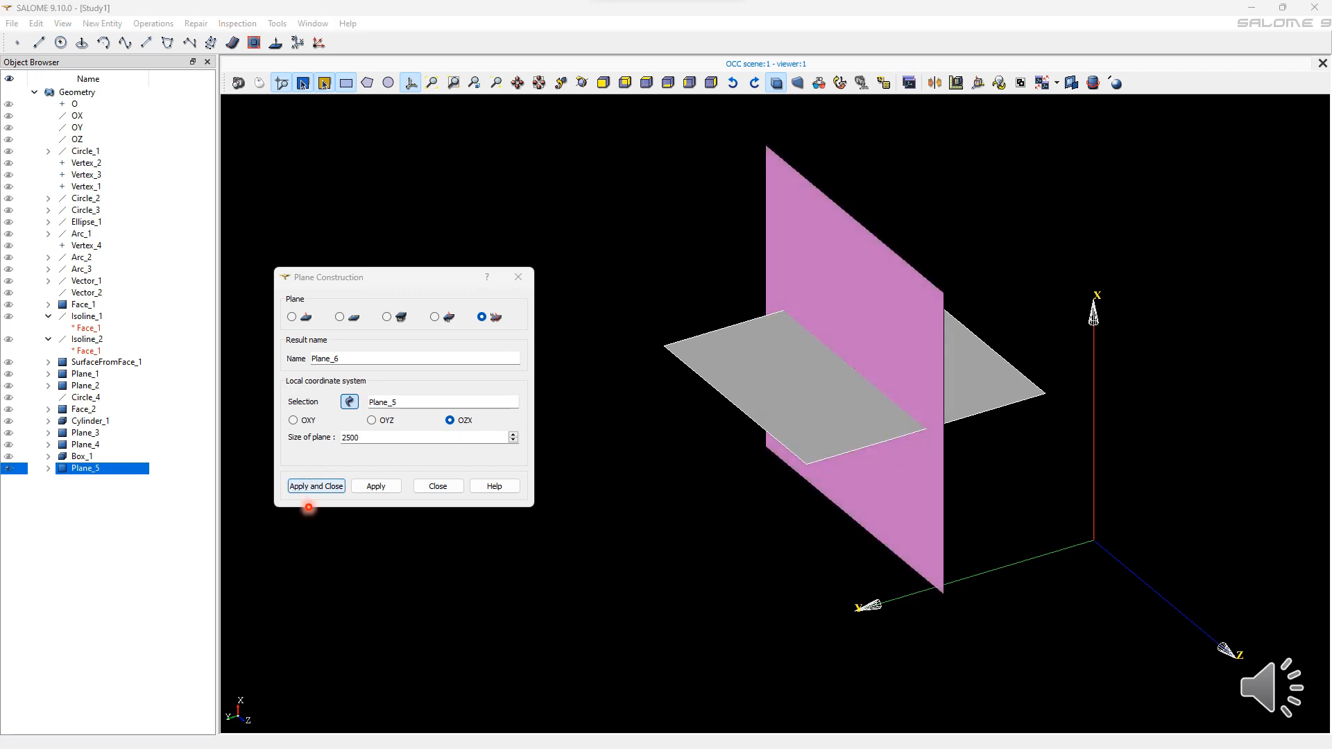
left_click(308, 490)
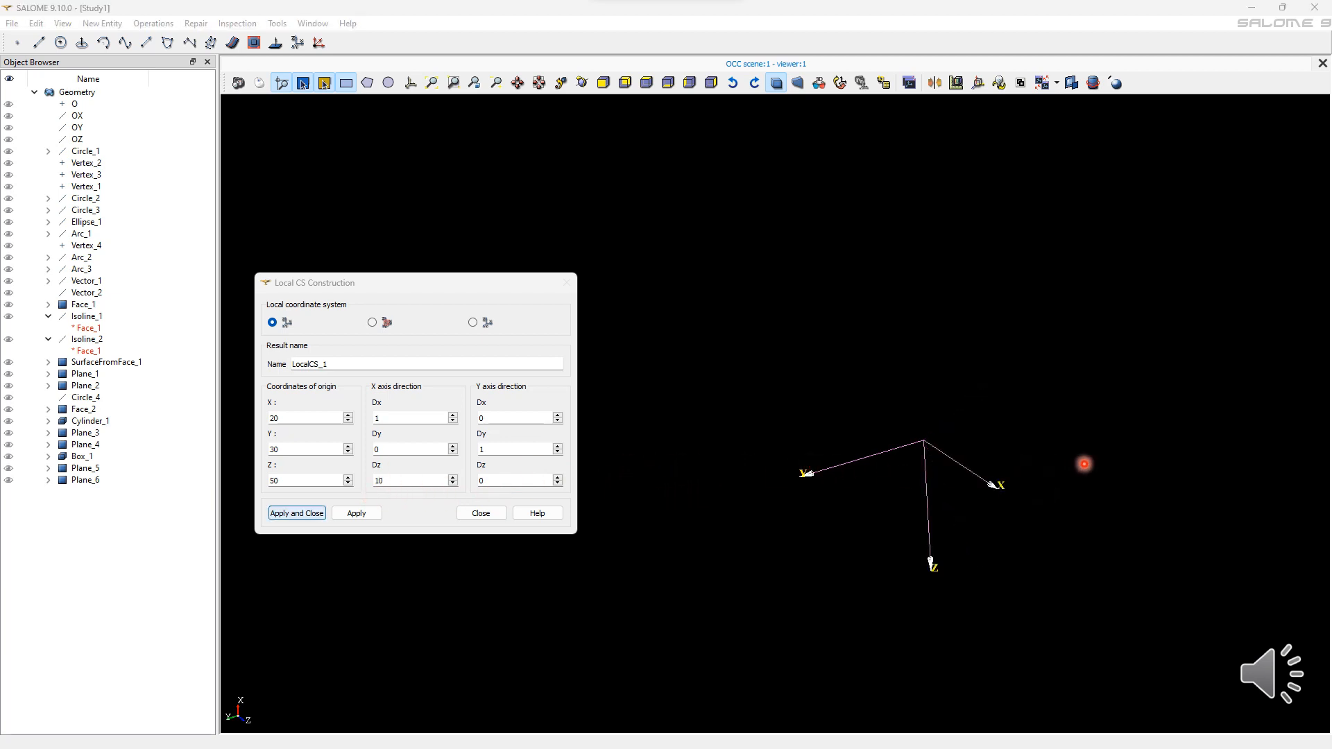
- Create a local coordinate system at (20, 30, 50) with X direction (1, 0, 10) and Y direction (0, 1, 0), and another from Face_1
key("Return")
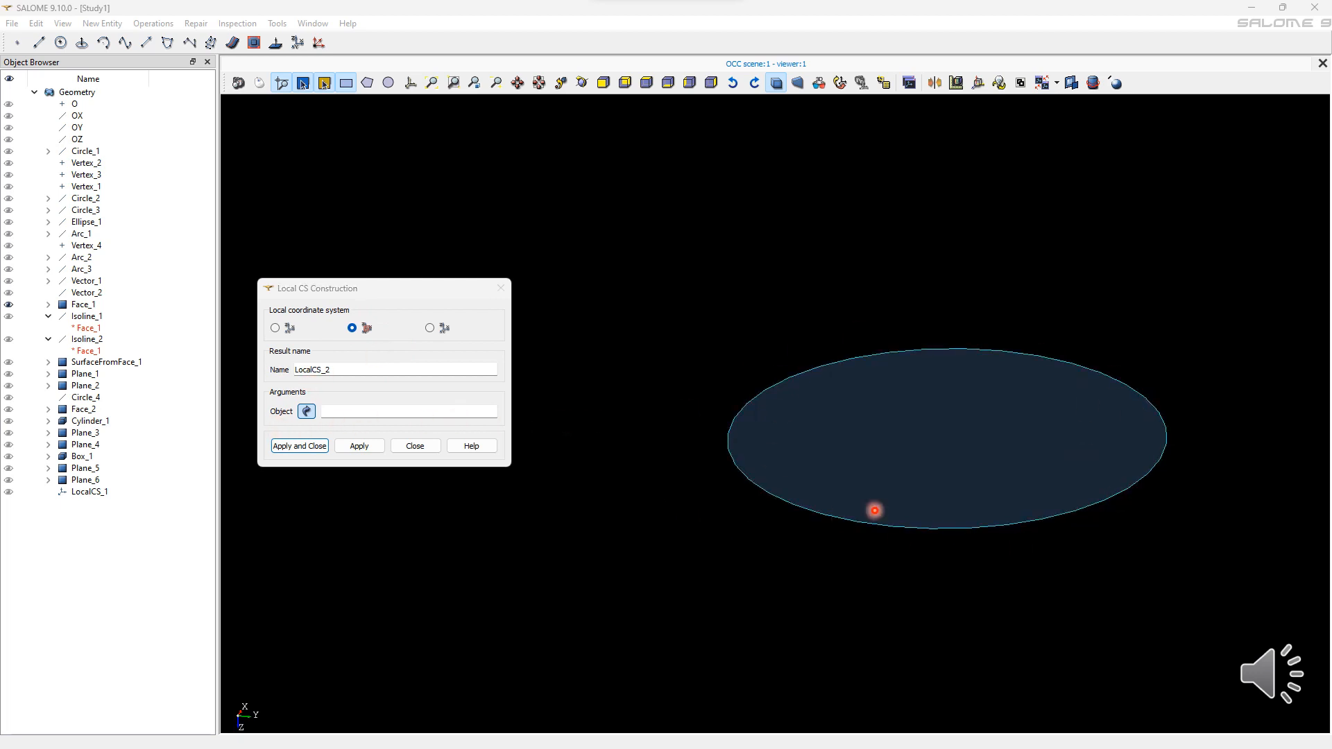
left_click(948, 472)
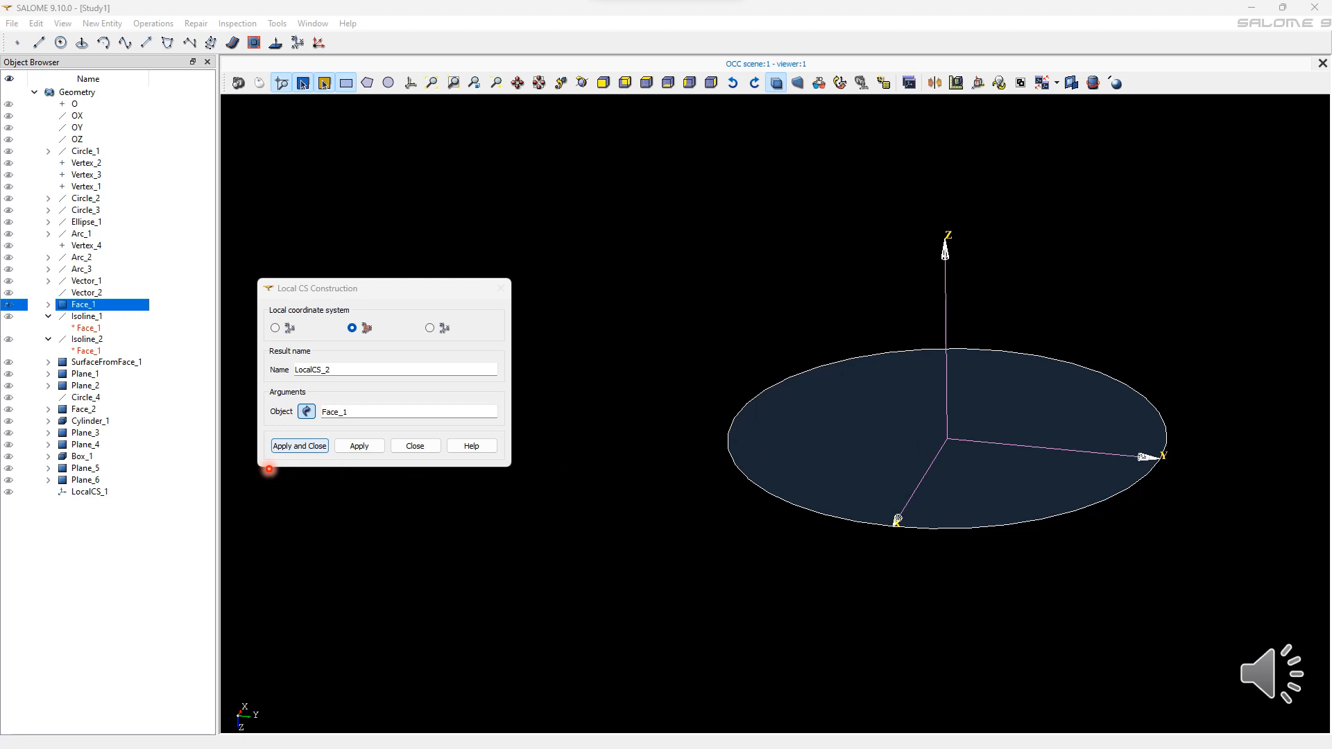
left_click(300, 446)
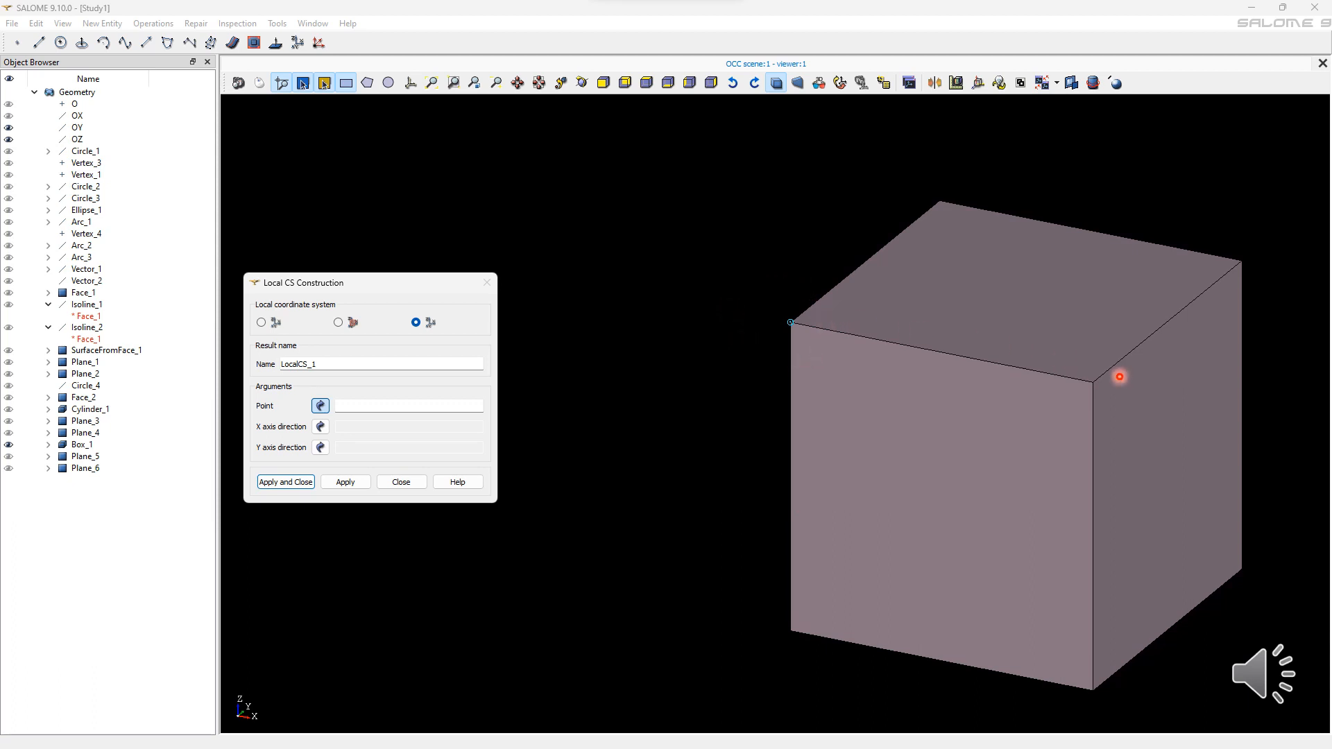
- Create a local coordinate system at the box's upper front corner, with adjacent horizontal X and vertical Y edges, and add an origin with base vectors
left_click(1121, 377)
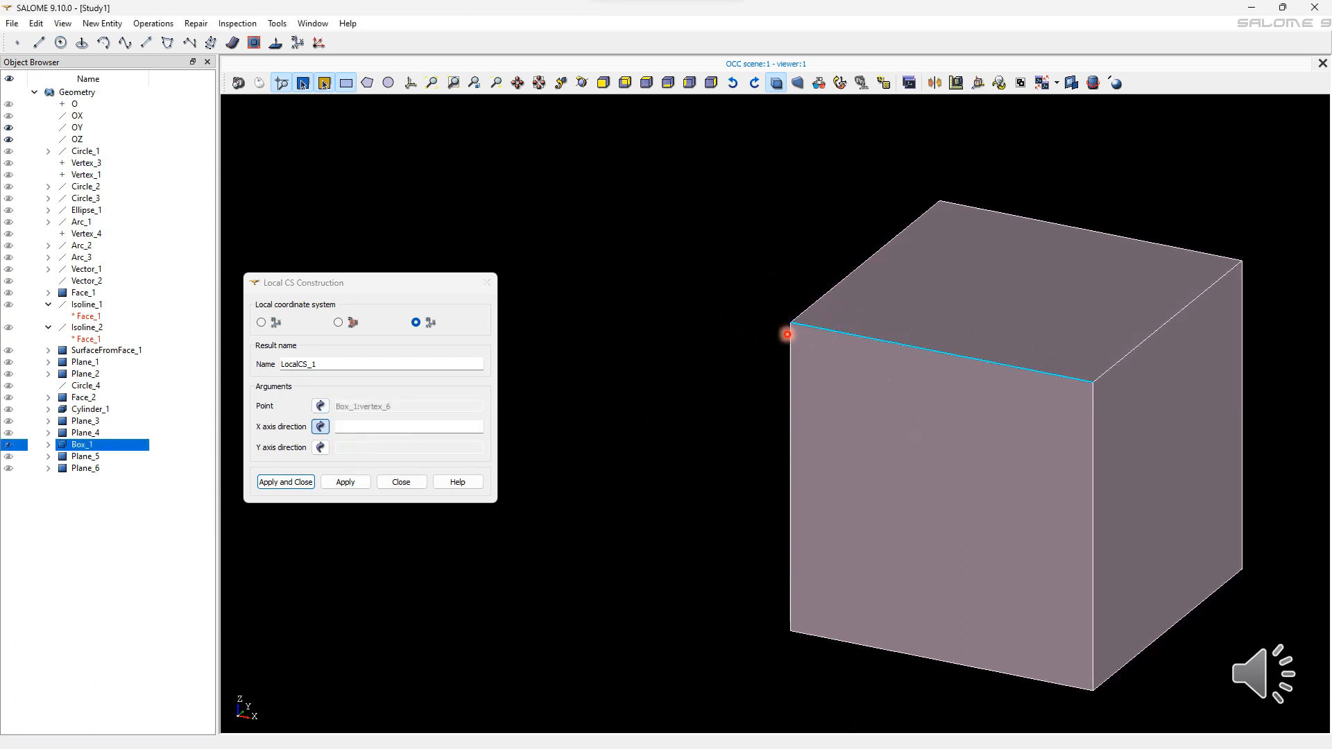
left_click(1093, 374)
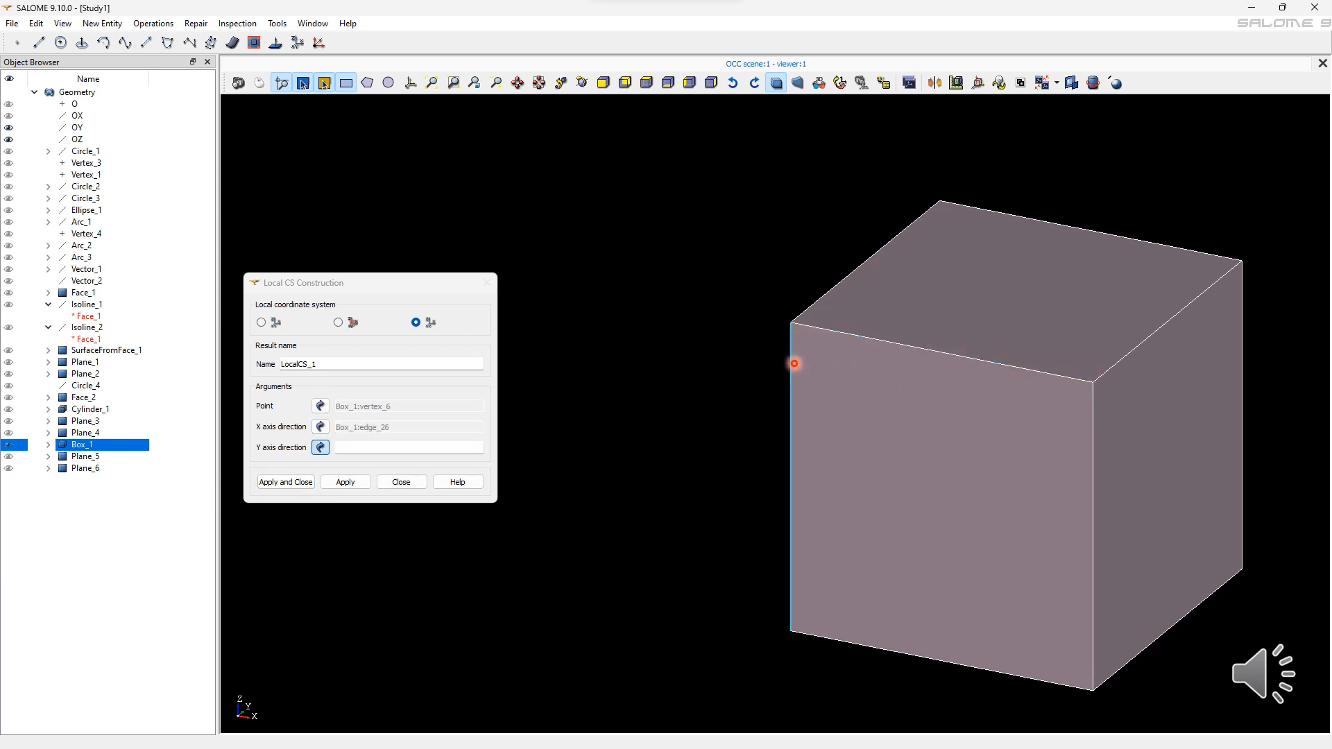
left_click(798, 389)
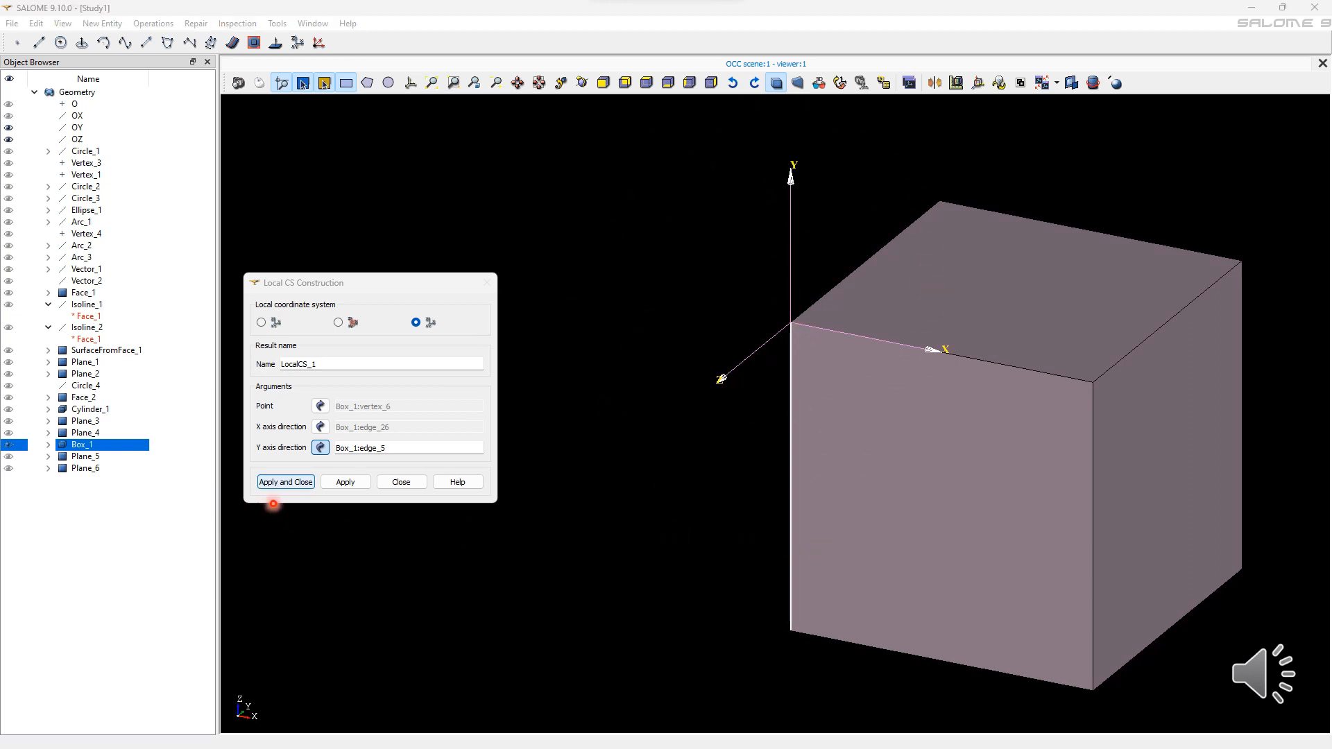
left_click(281, 482)
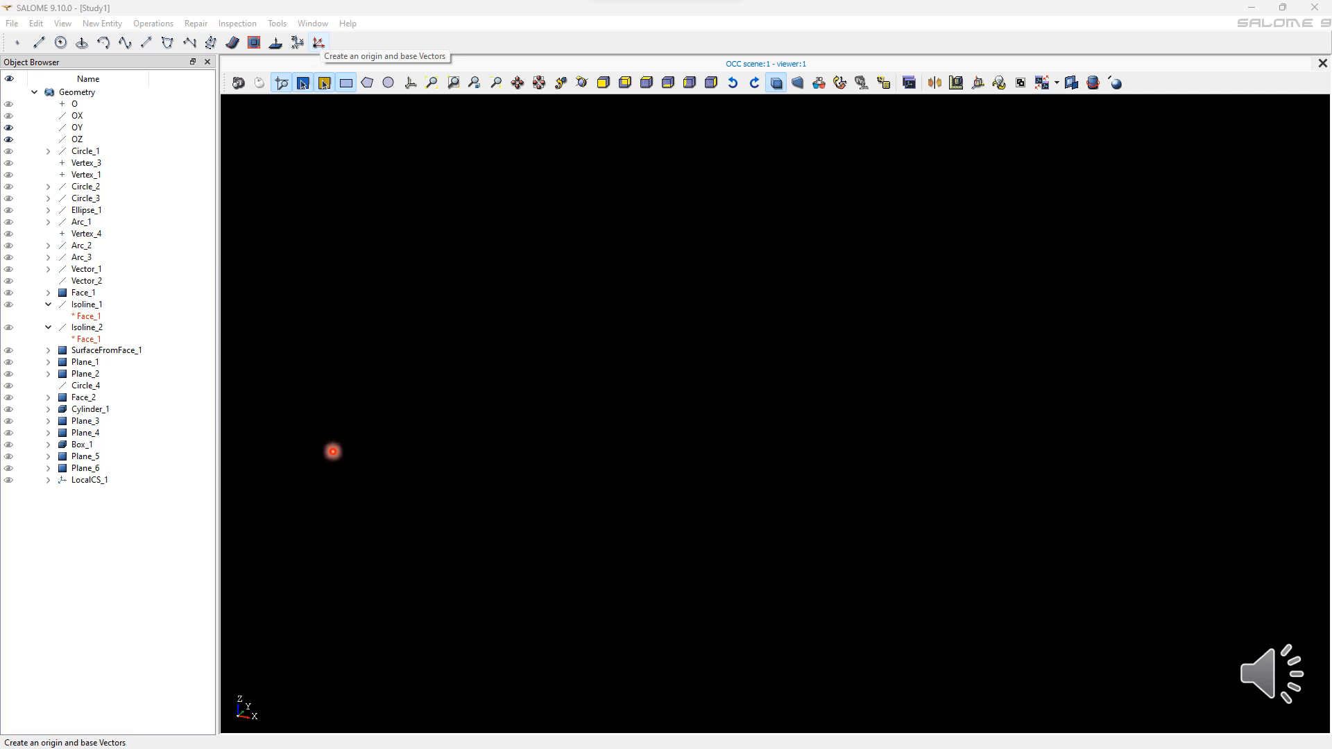
left_click(319, 42)
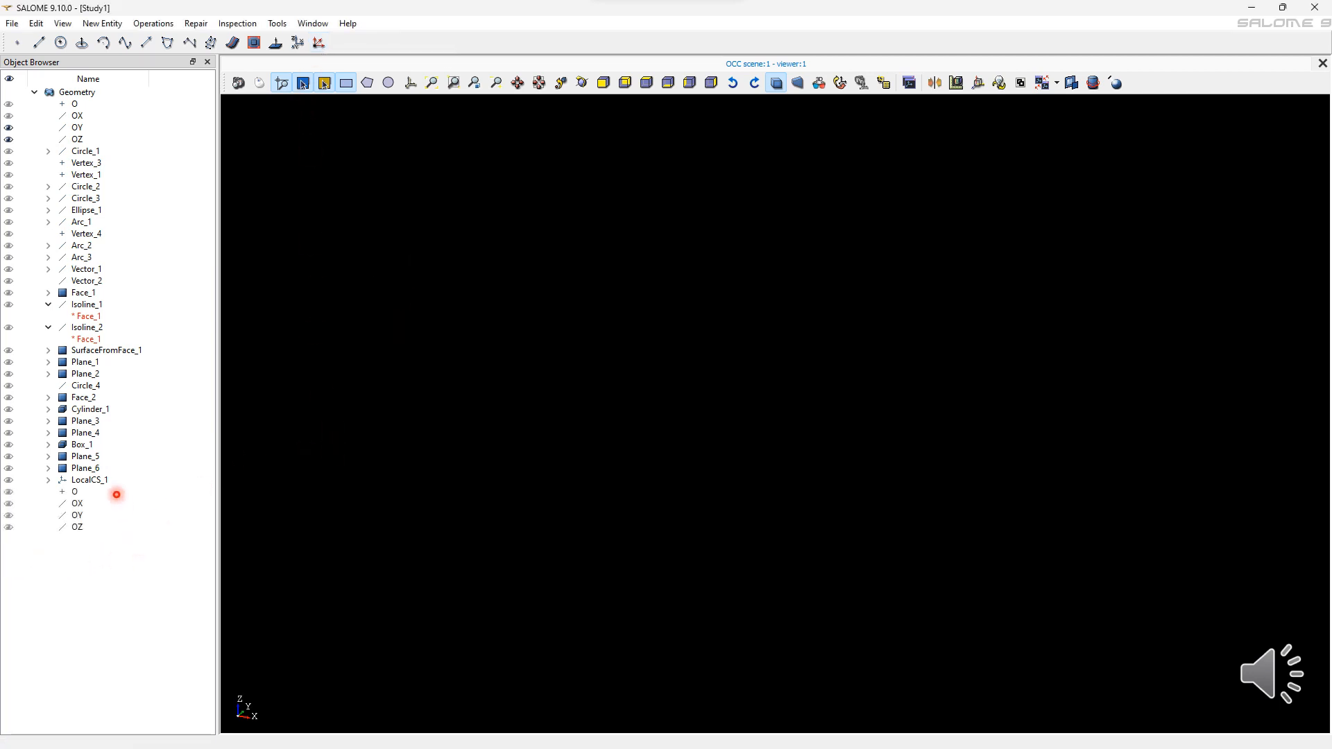